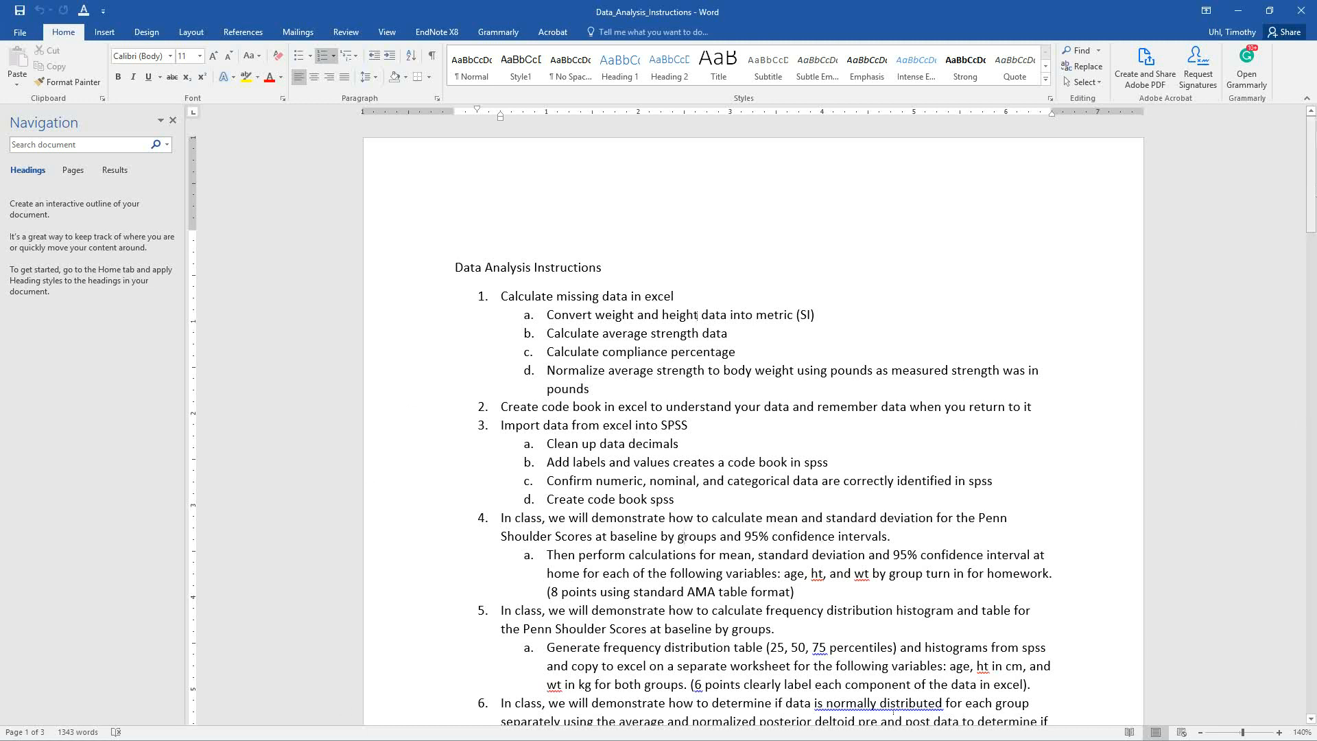
Put the Word instructions and Excel workbook away and switch to the SPSS Data Editor showing SPSS_strength_data_key.sav
click(1238, 11)
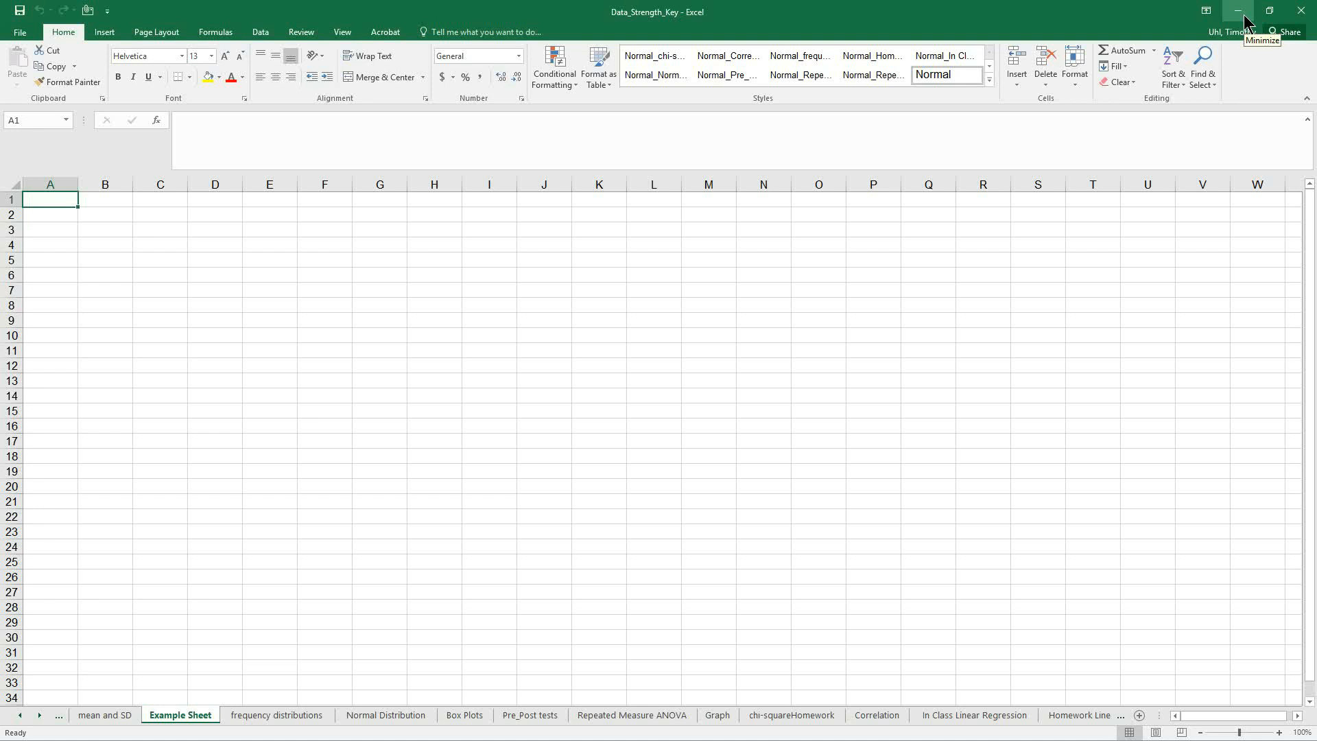
click(1244, 19)
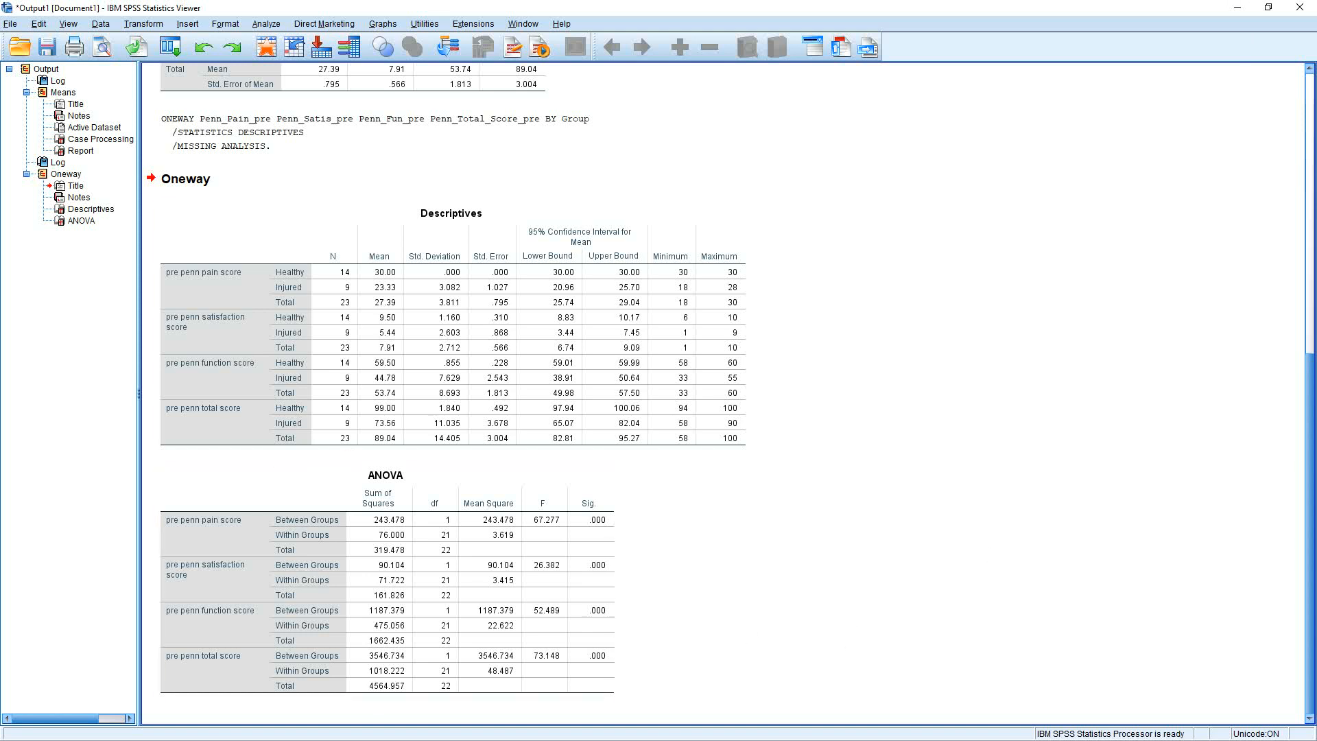
key(alt+Tab)
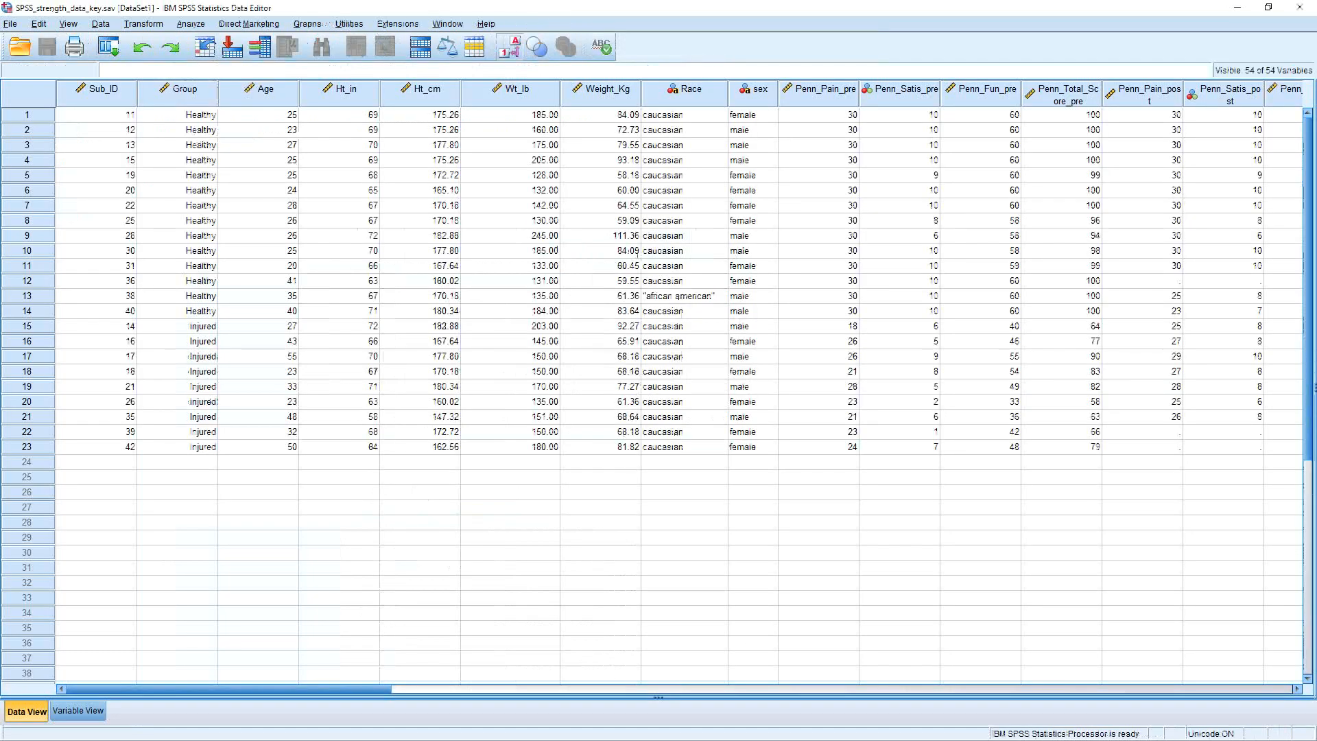
click(412, 634)
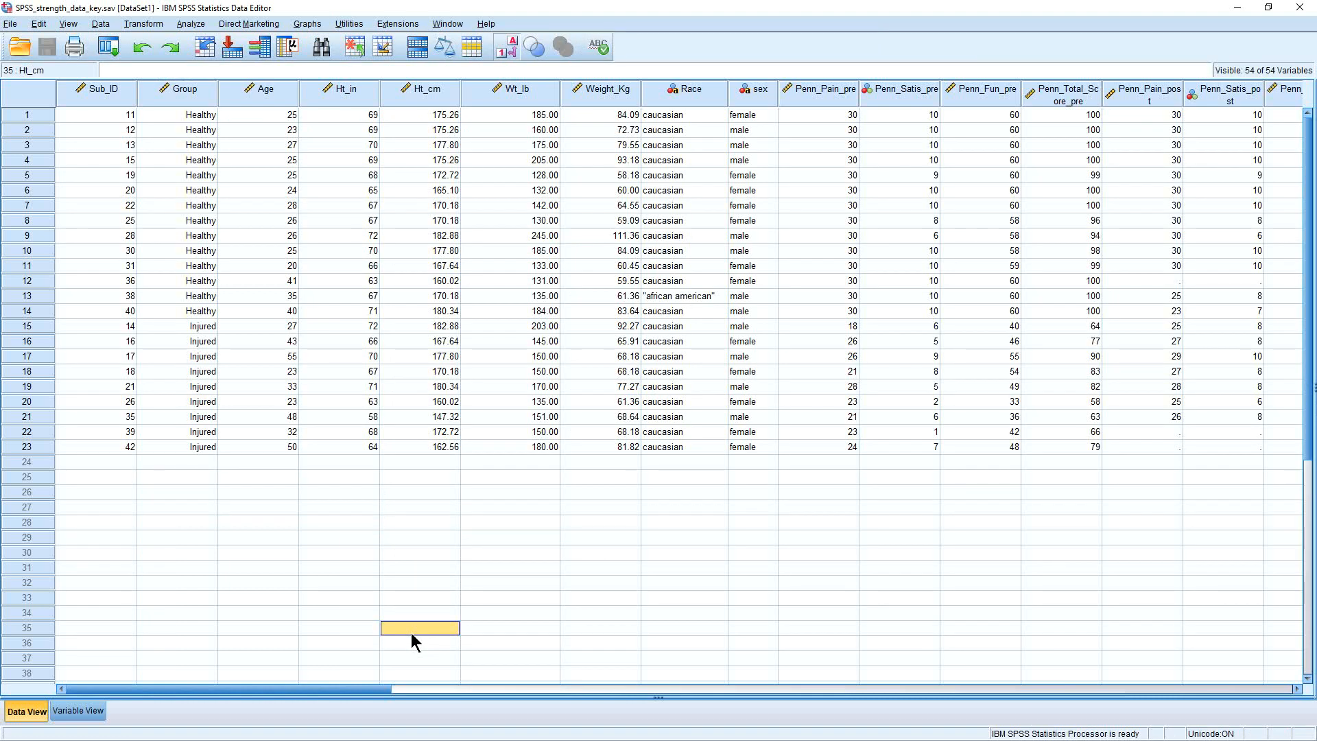
drag(348, 689, 371, 740)
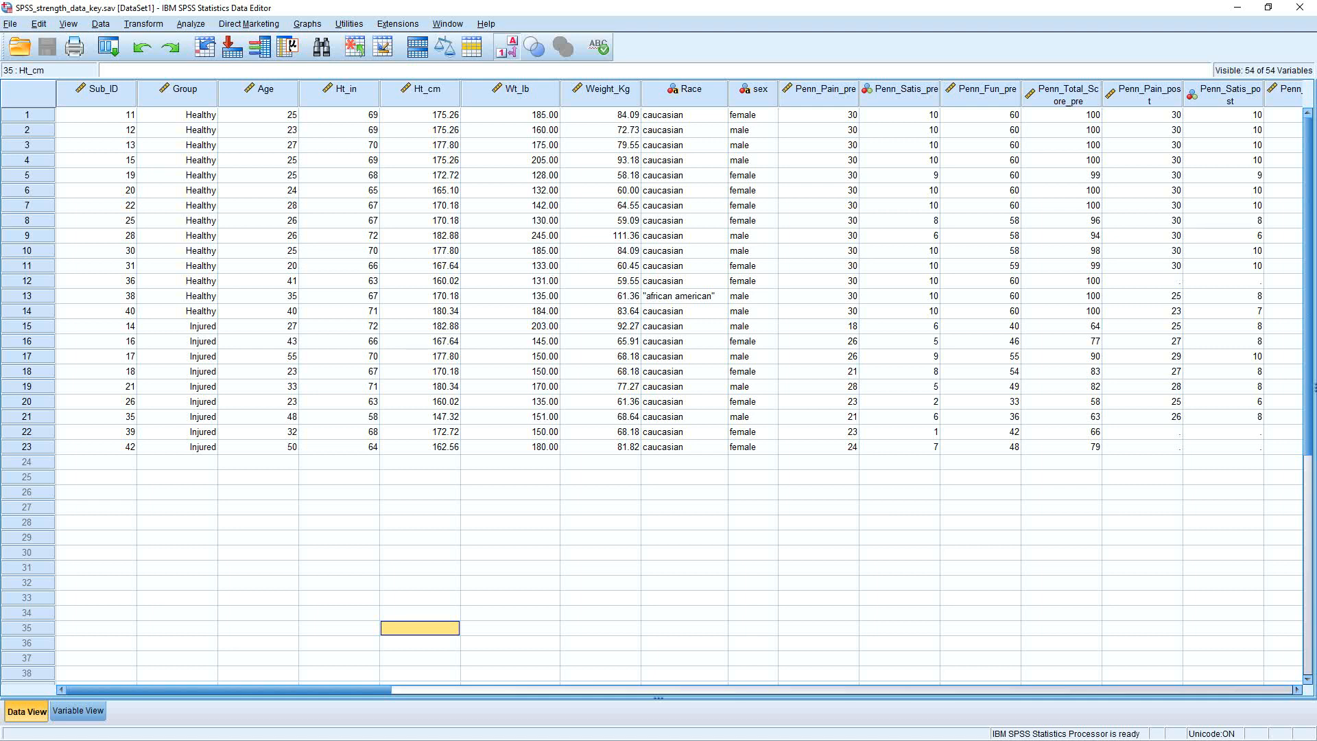
Start a One-Way ANOVA and assign Group as the factor
click(191, 25)
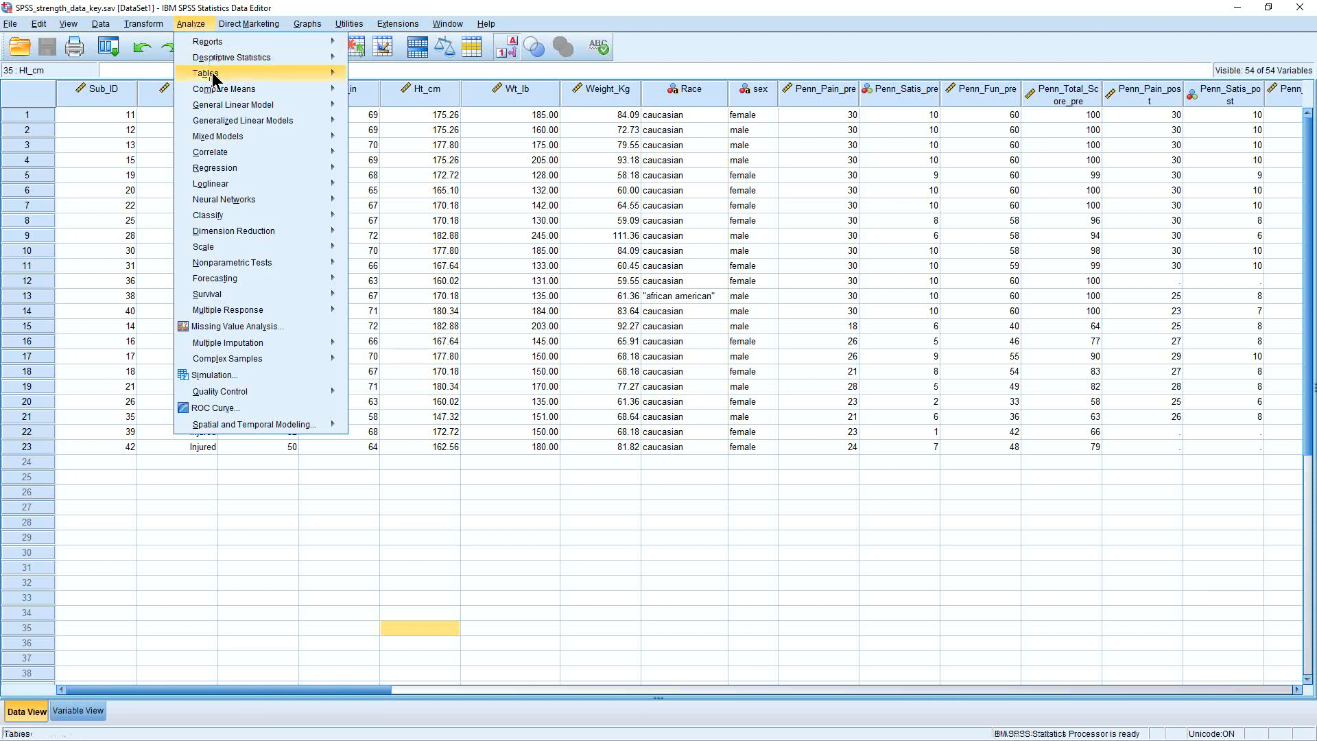
mouse_move(217, 93)
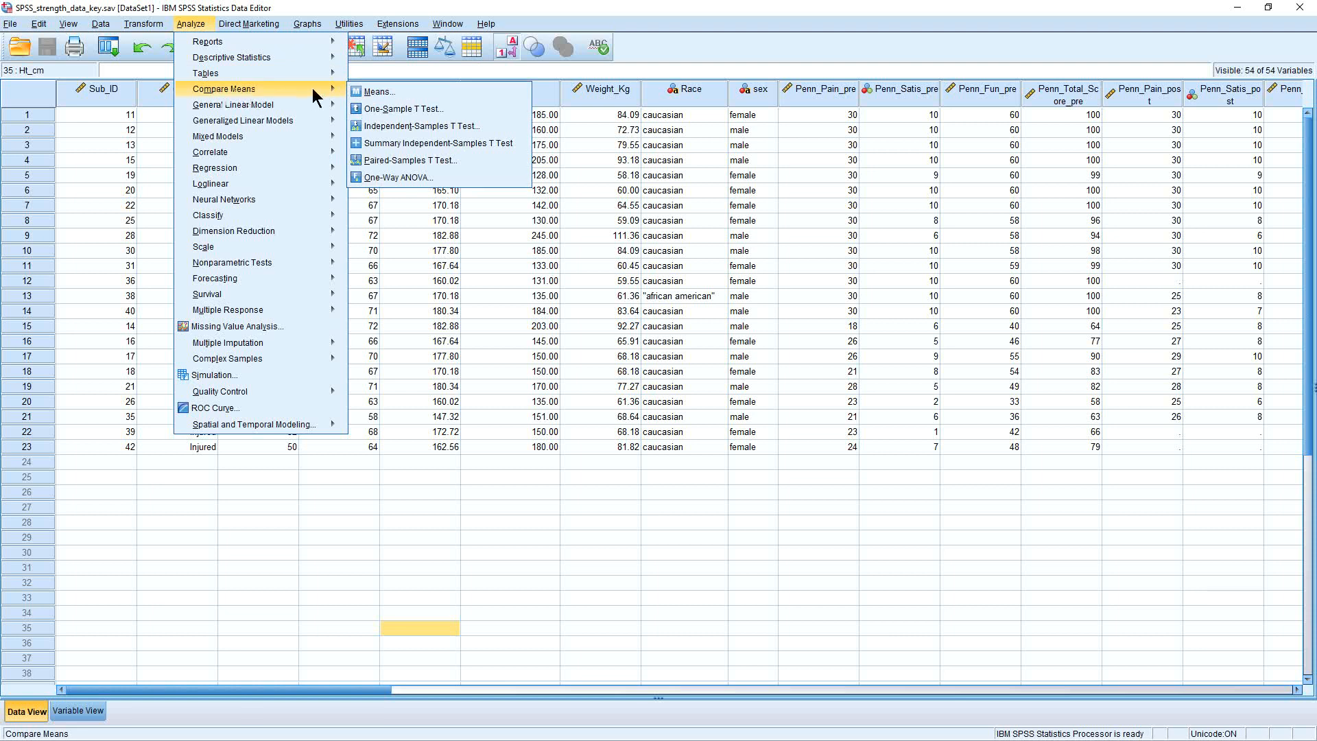
click(383, 179)
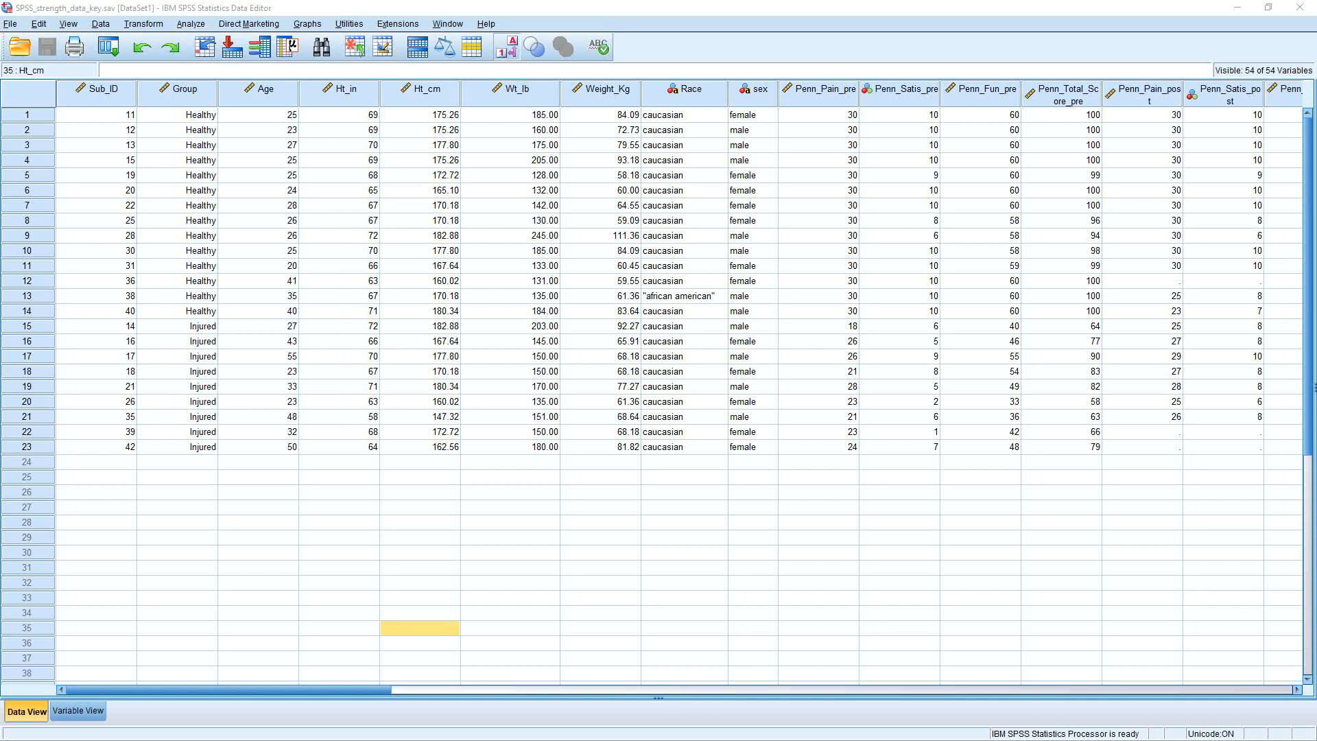
drag(700, 360, 627, 467)
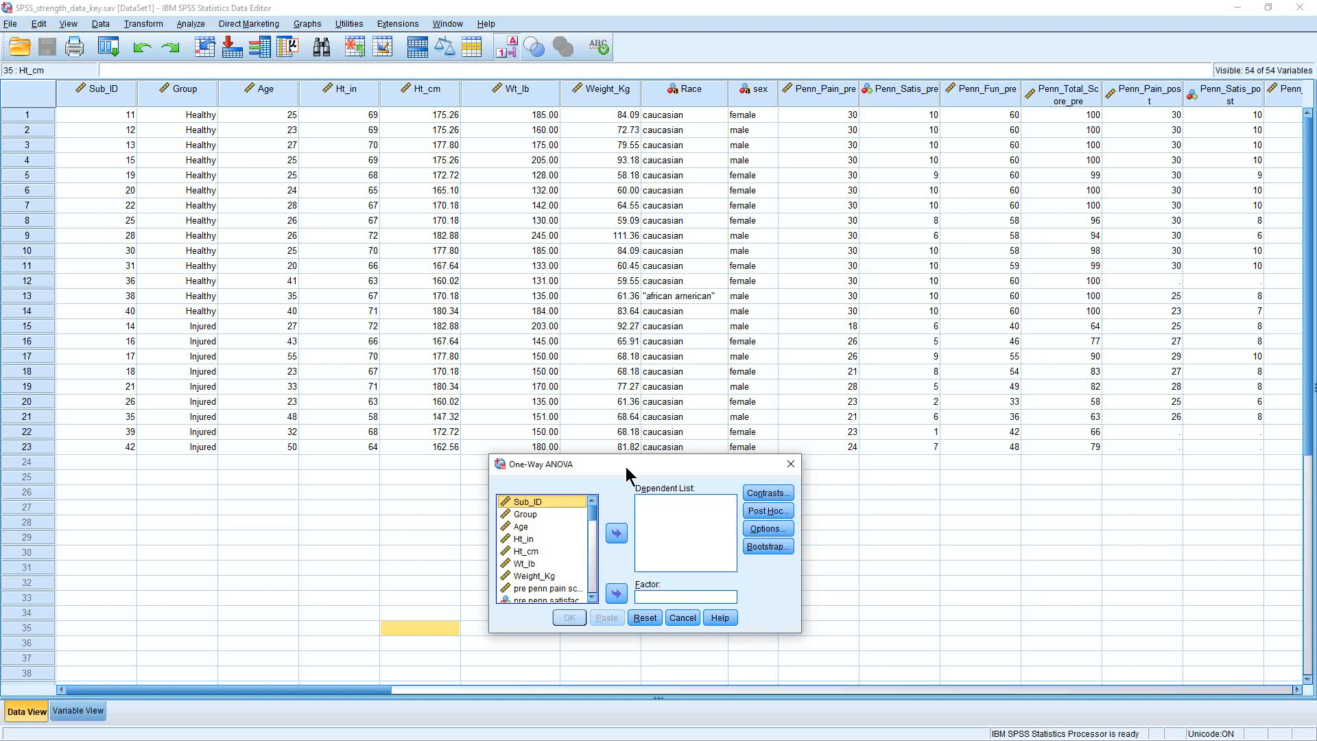
click(511, 515)
click(621, 595)
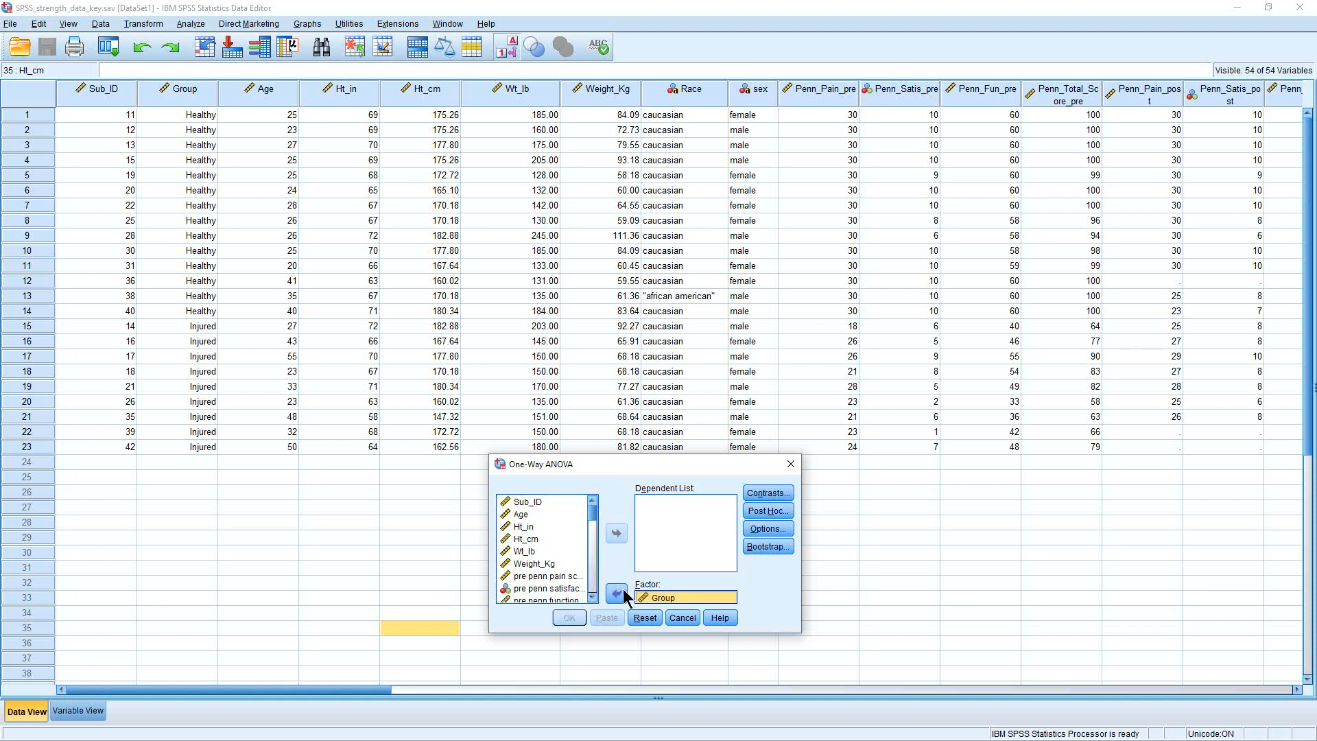
Enlarge the One-Way ANOVA dialog and add the pre Penn pain, satisfaction, function and total scores to the dependent list
click(592, 597)
click(591, 597)
click(591, 598)
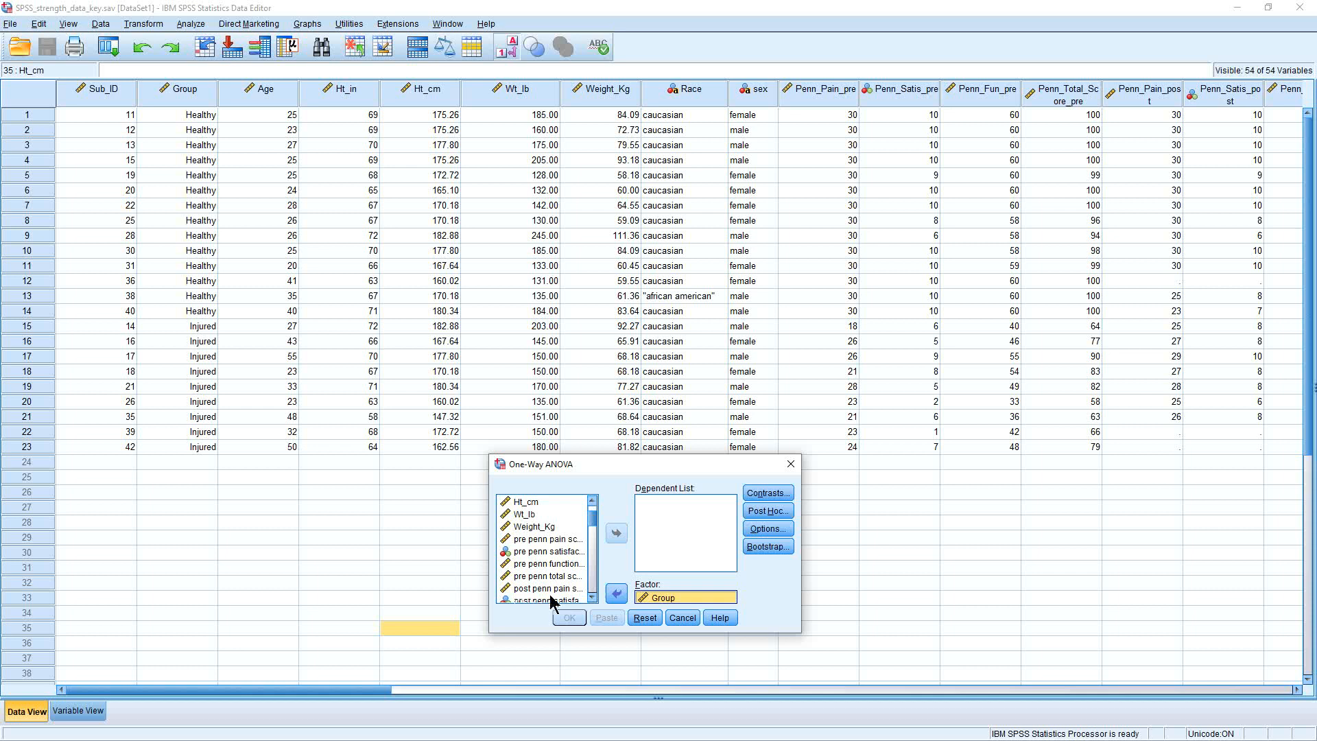
drag(801, 585, 1030, 585)
drag(708, 456, 695, 278)
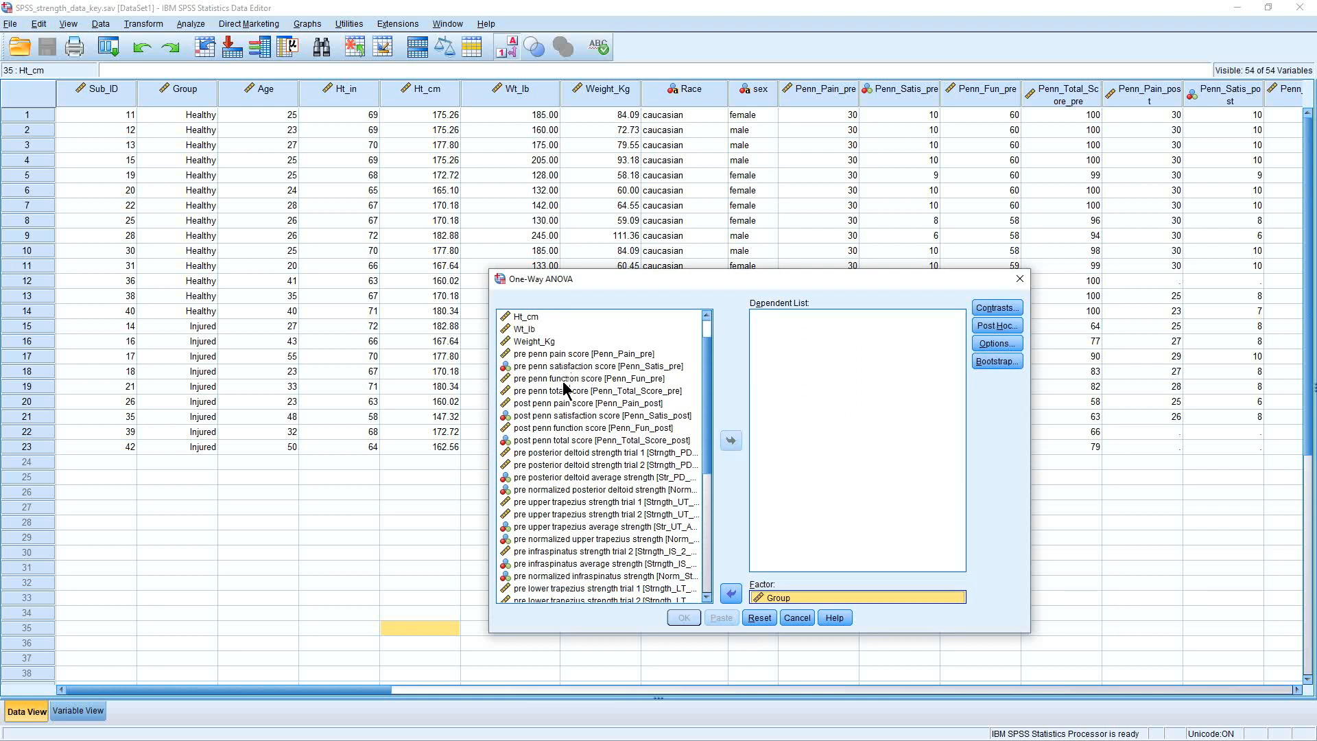
click(562, 442)
click(557, 354)
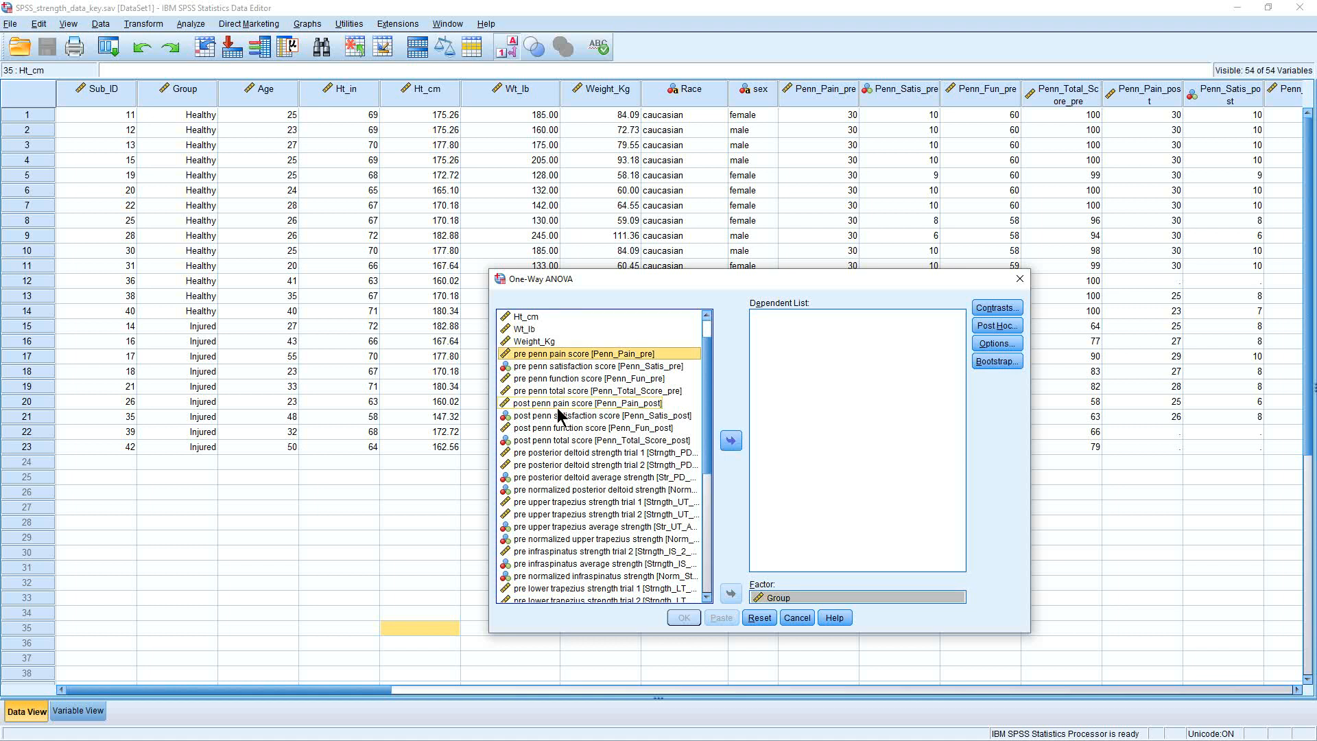
key(shift+Down)
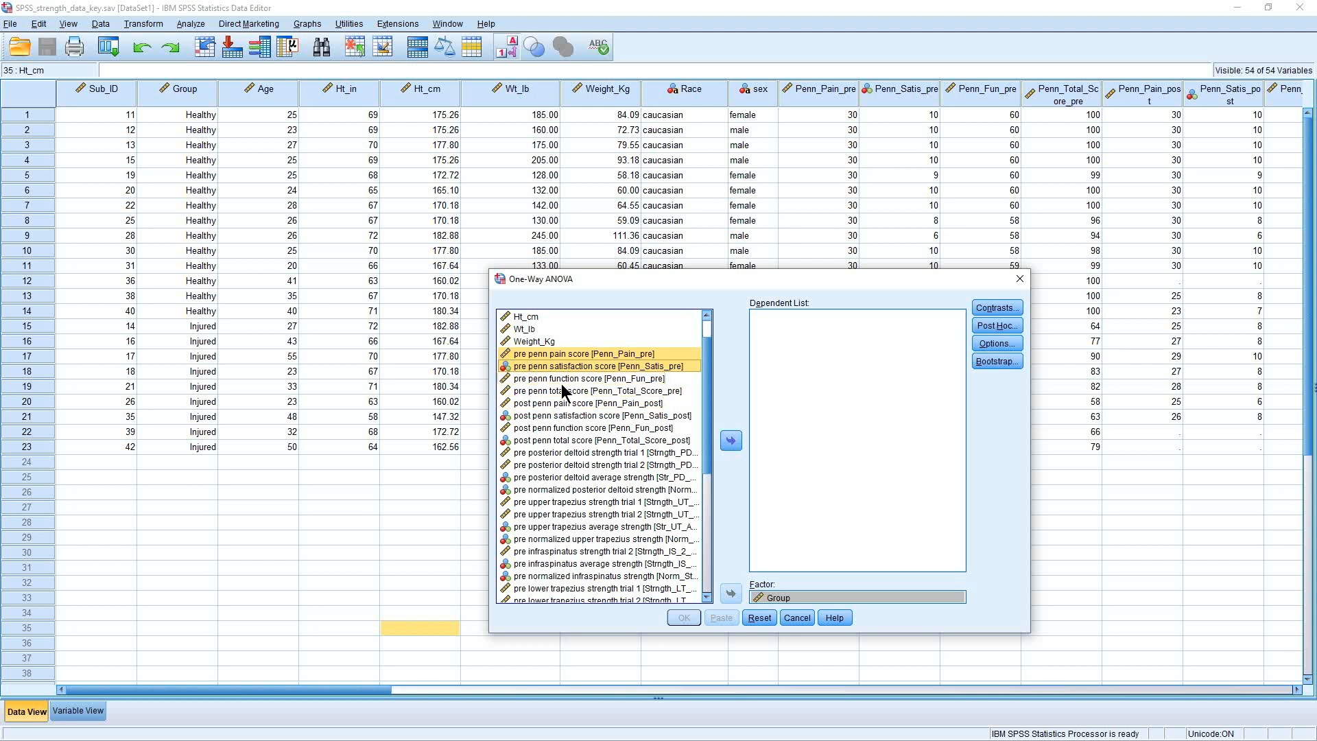
shift+click(563, 381)
shift+click(558, 393)
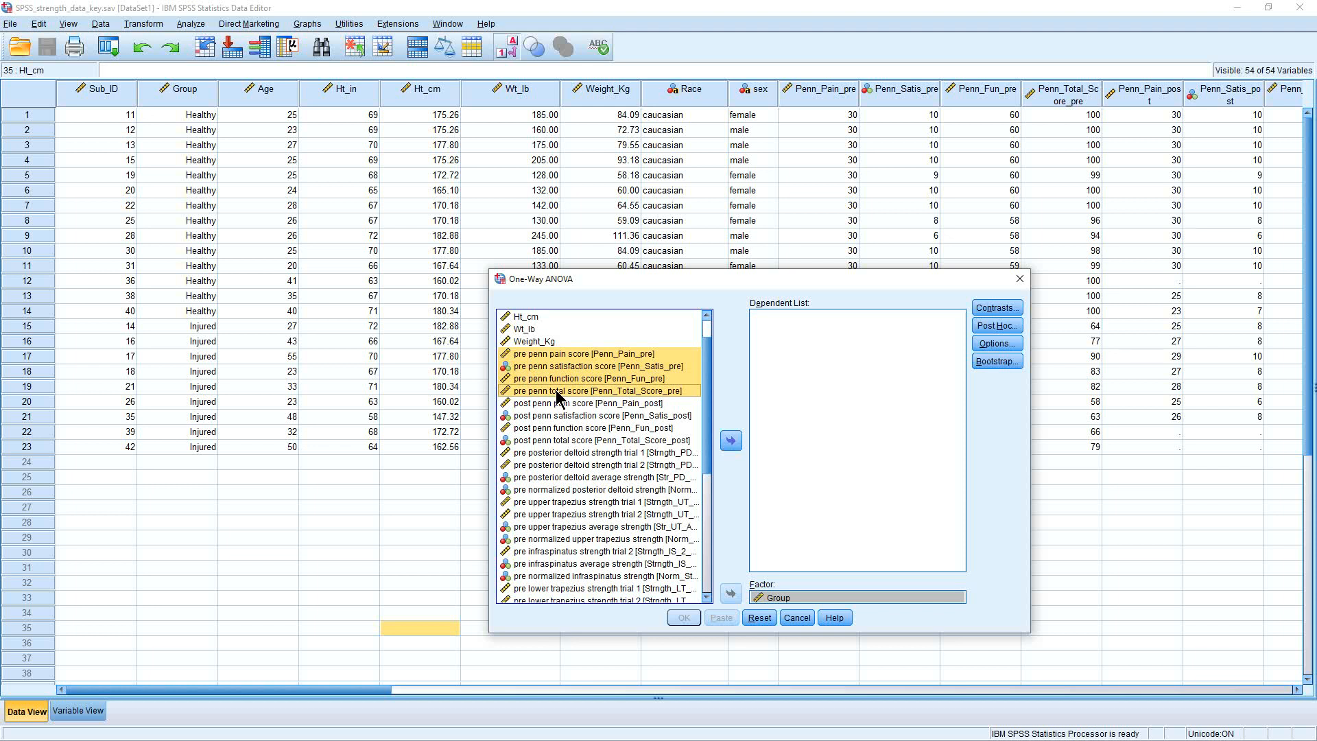
click(729, 442)
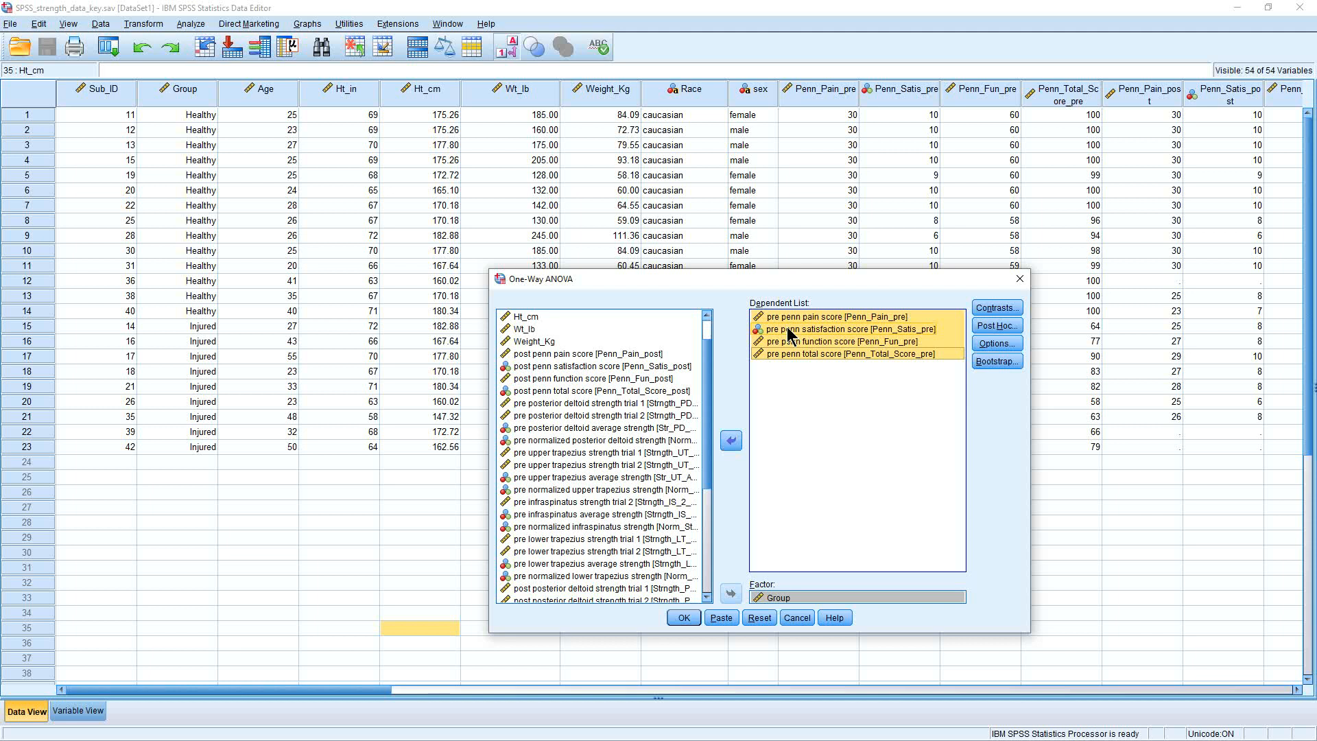
Remove the four pre Penn scores from the dependent list and close the One-Way ANOVA without running it
click(731, 445)
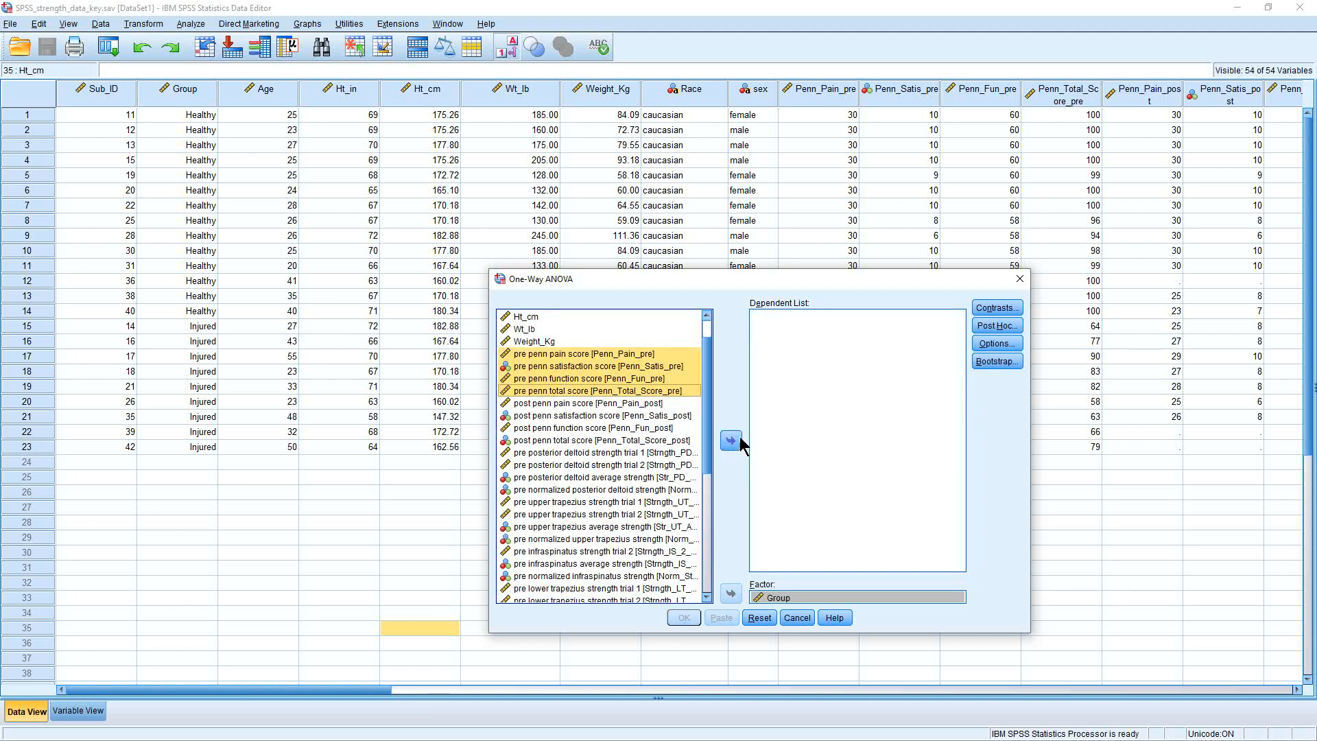
click(1022, 284)
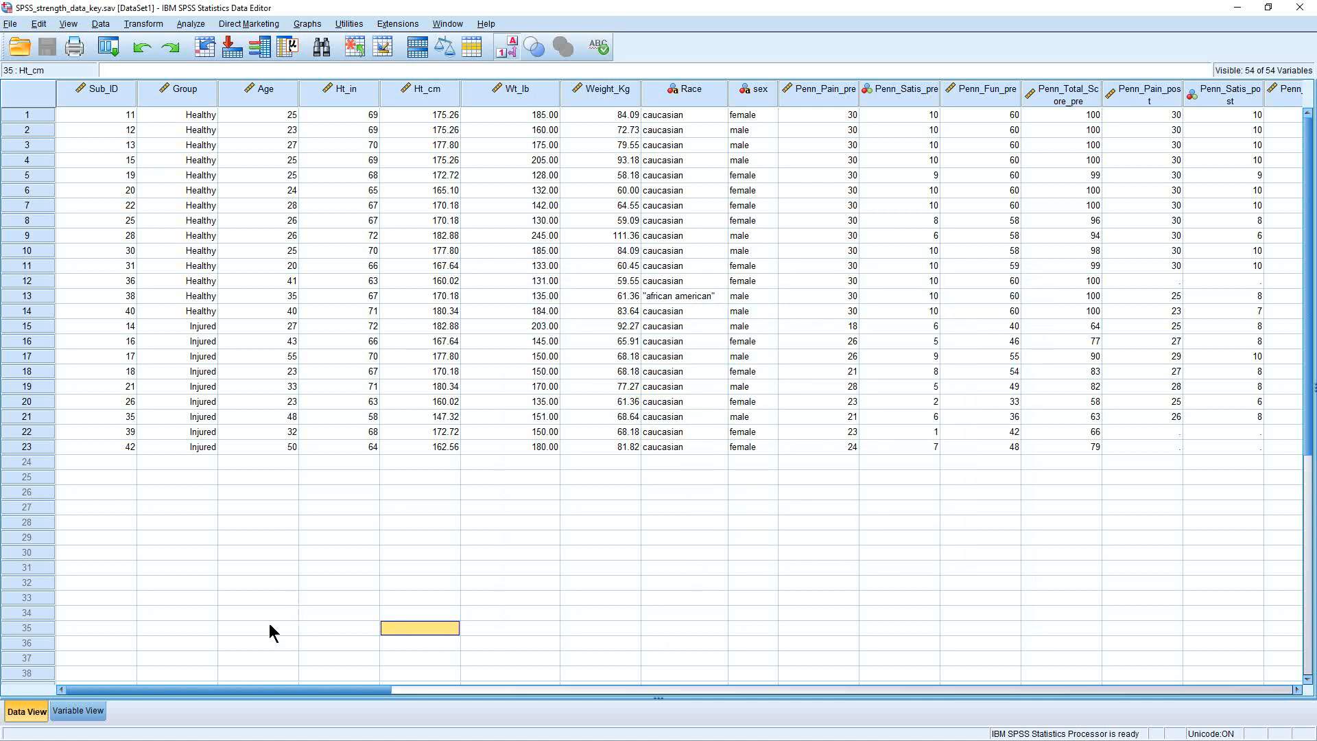
Set the measurement level of the Penn_Satis_pre variable to Scale and return to the data sheet
click(75, 715)
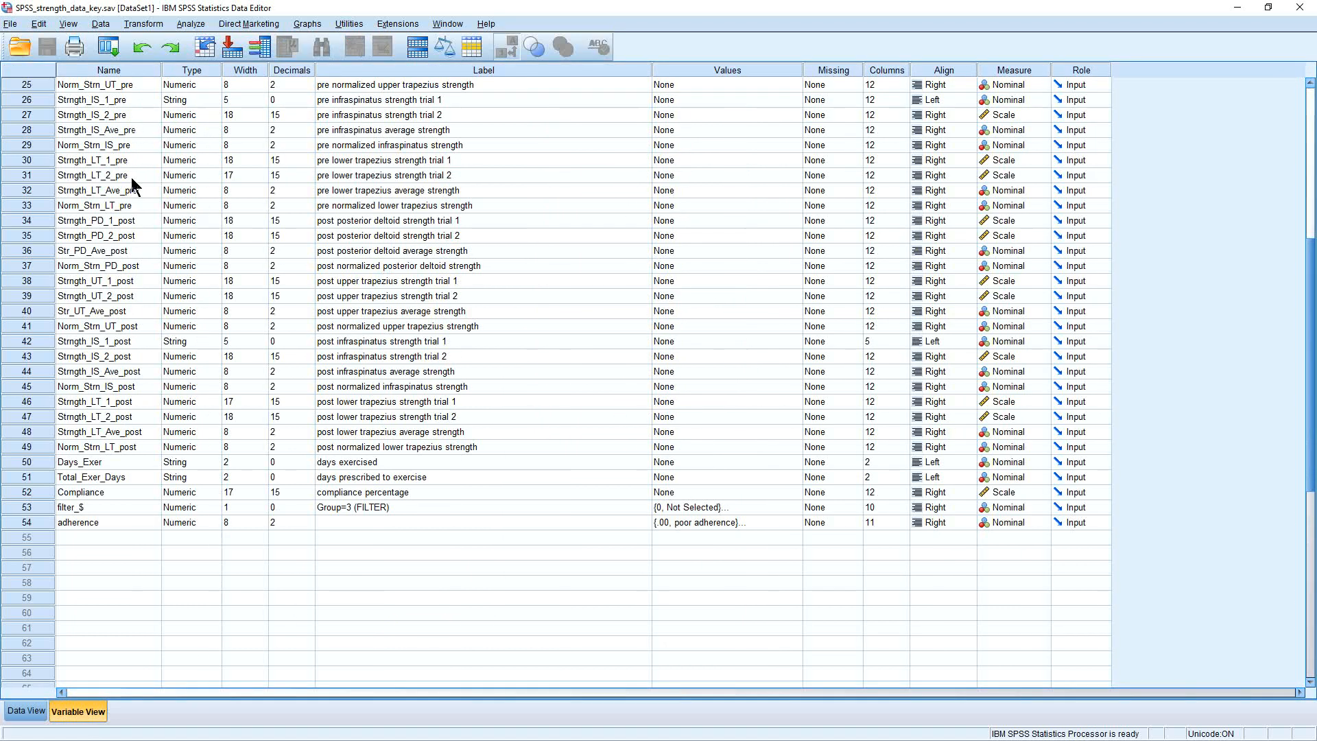
scroll(130, 237, up, 8)
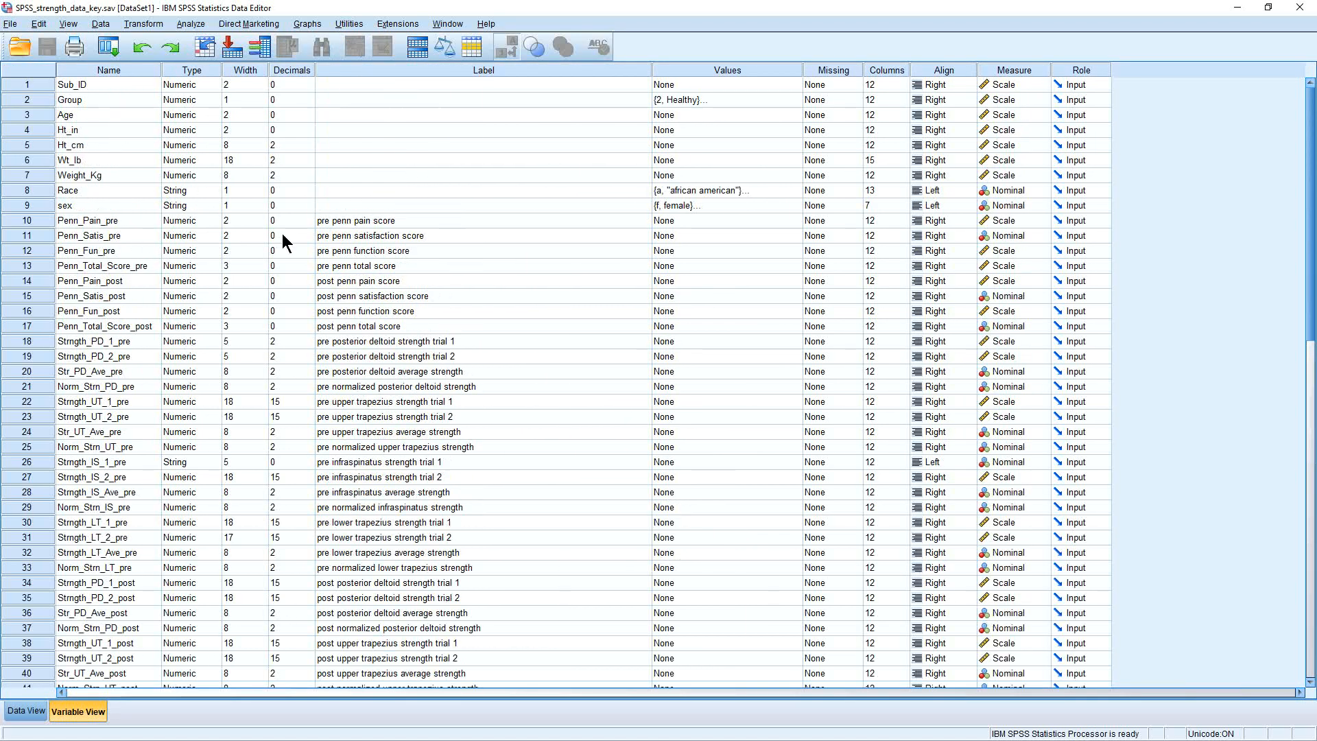
click(1022, 234)
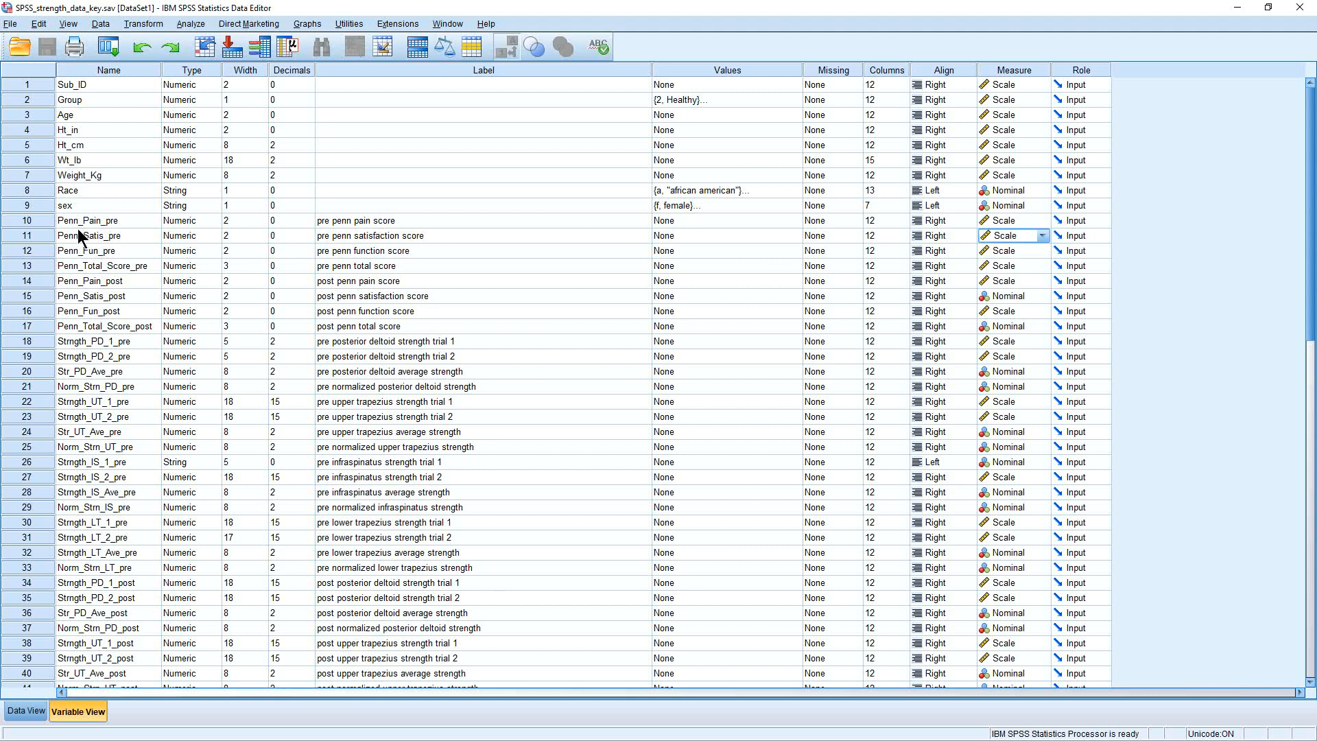
click(27, 712)
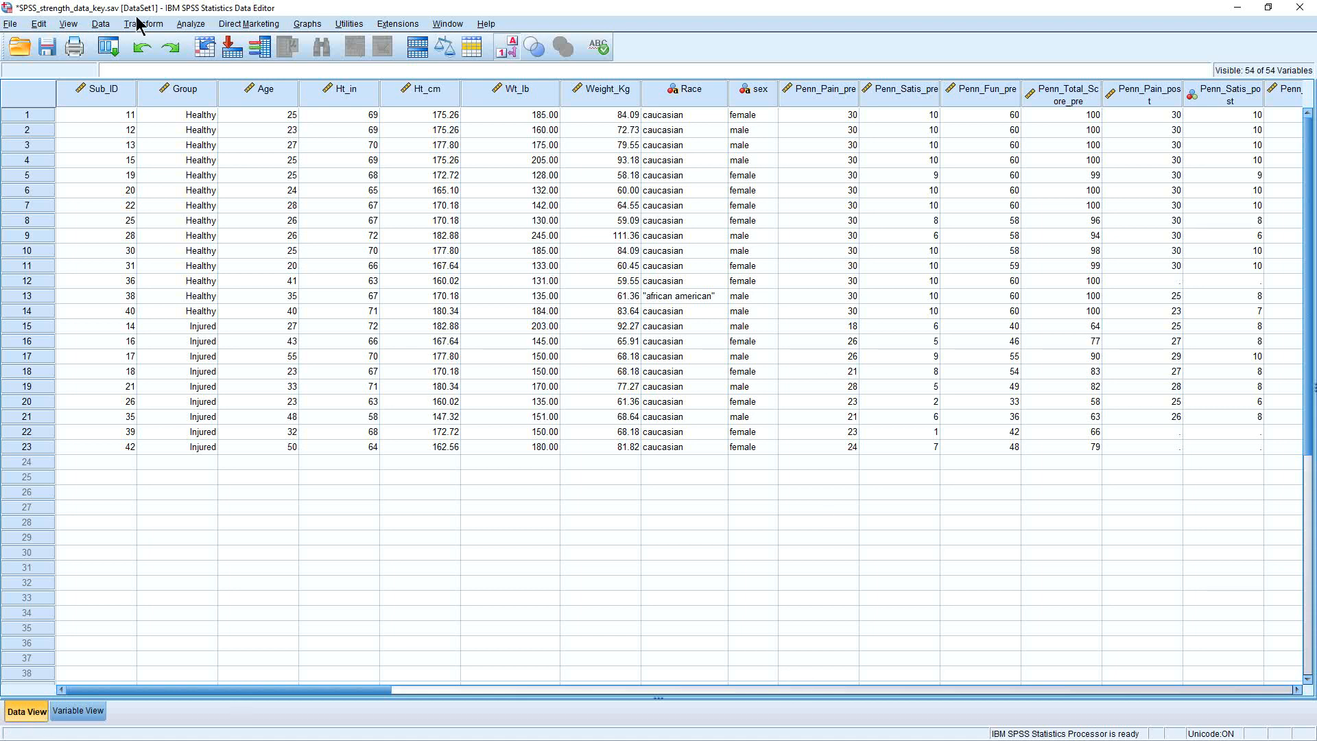
Set up a One-Way ANOVA with Group as the factor, widening the dialog so the full variable labels can be read
click(185, 24)
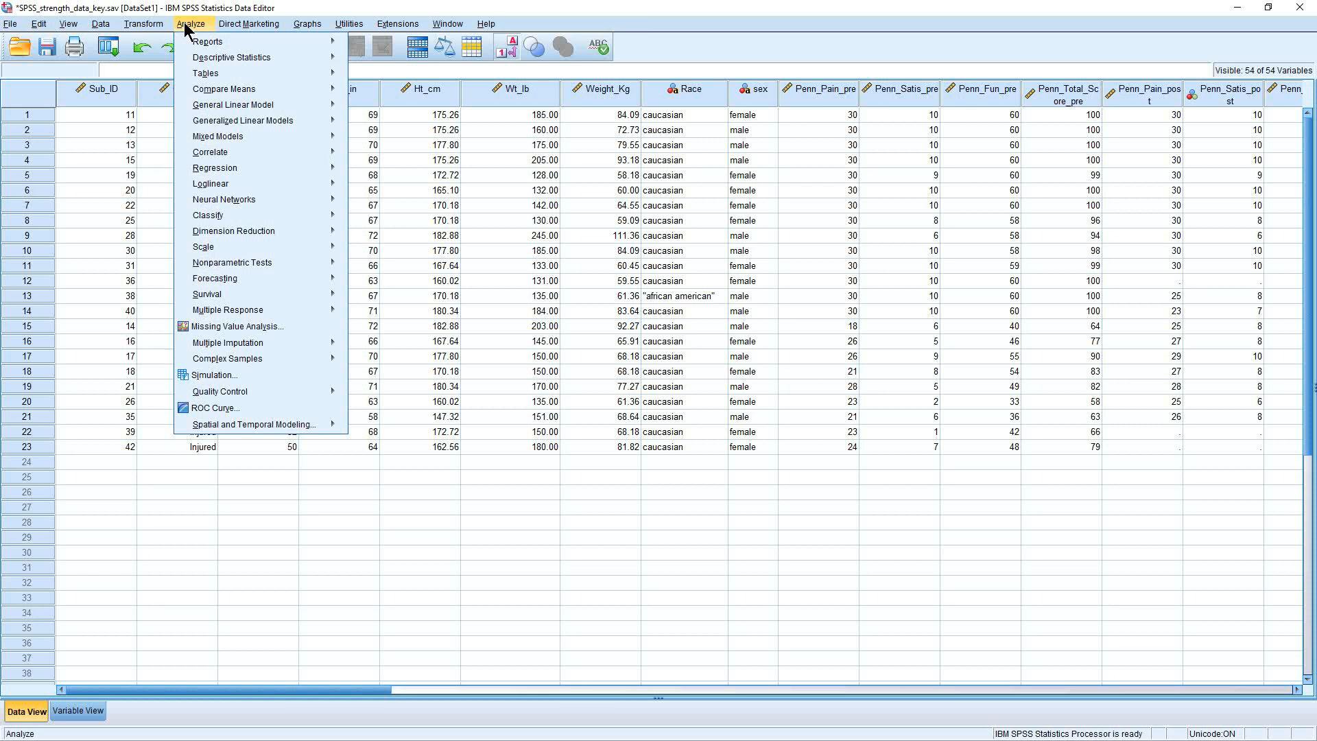
mouse_move(197, 93)
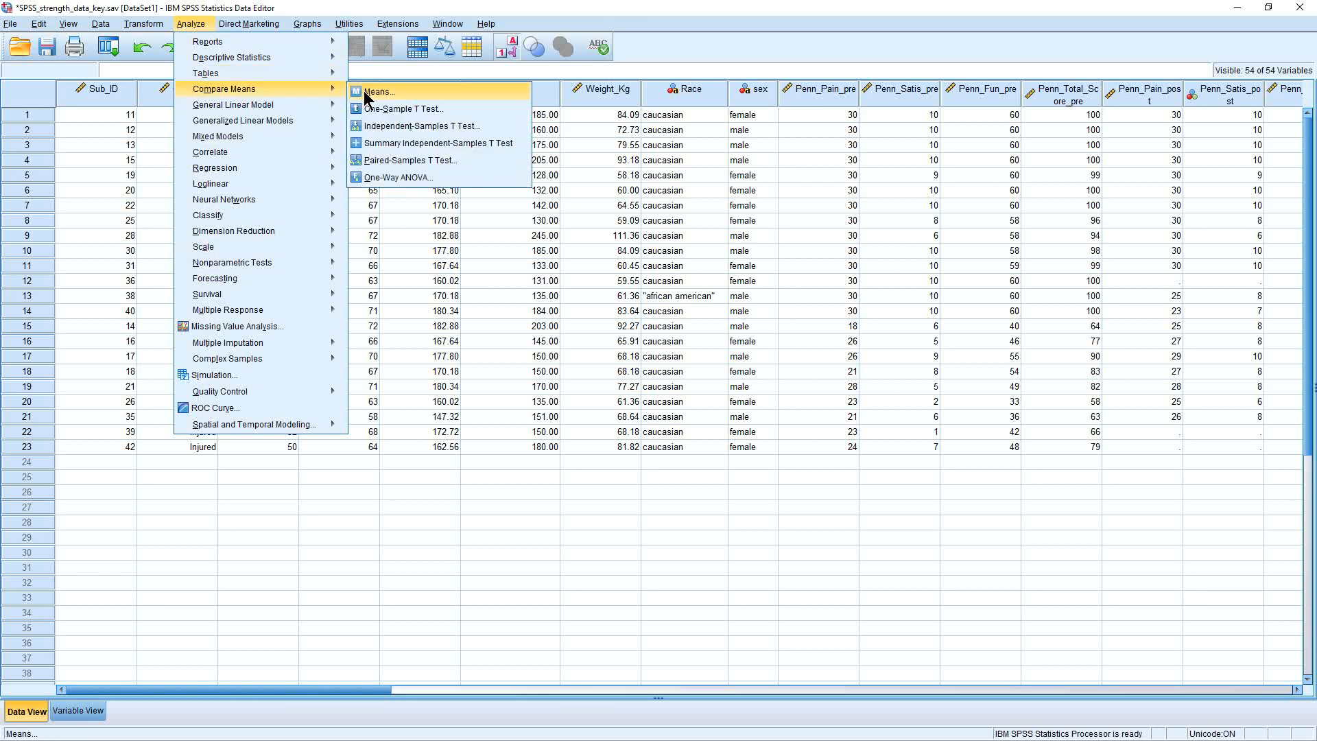
click(394, 177)
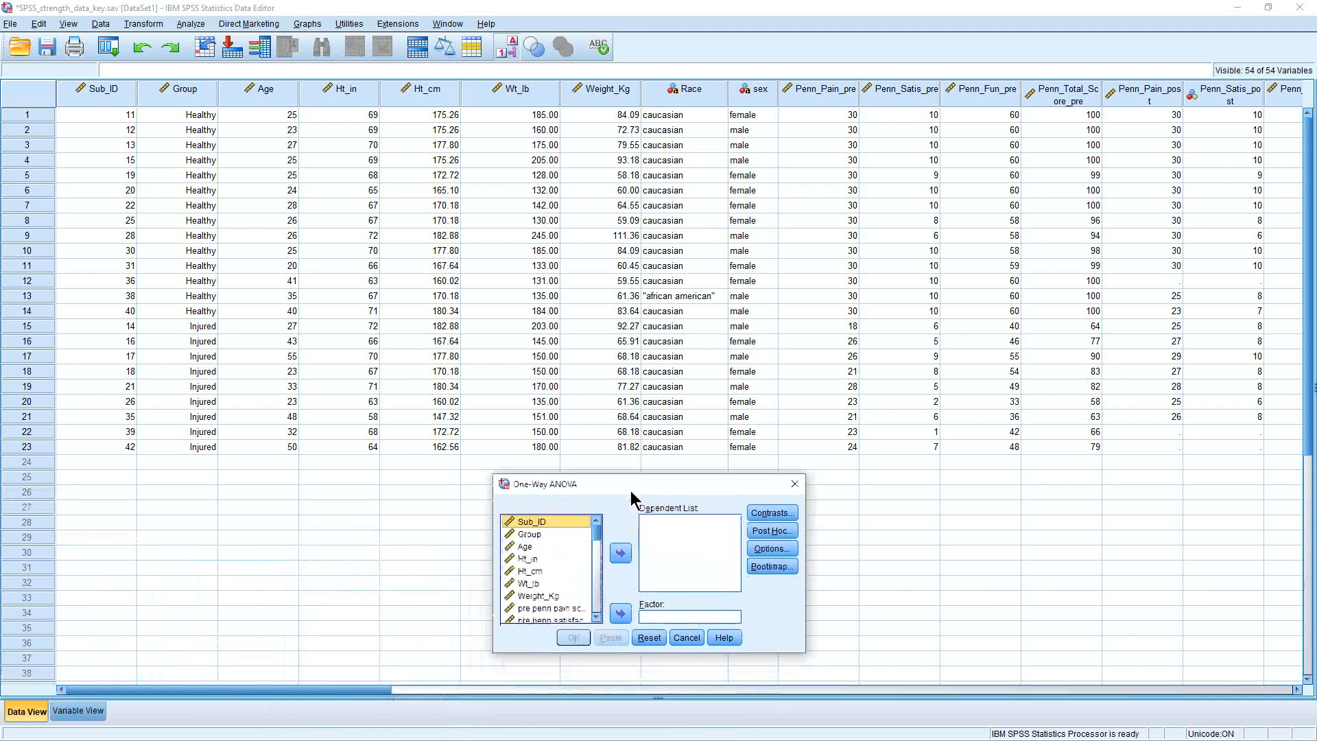
drag(640, 482, 640, 357)
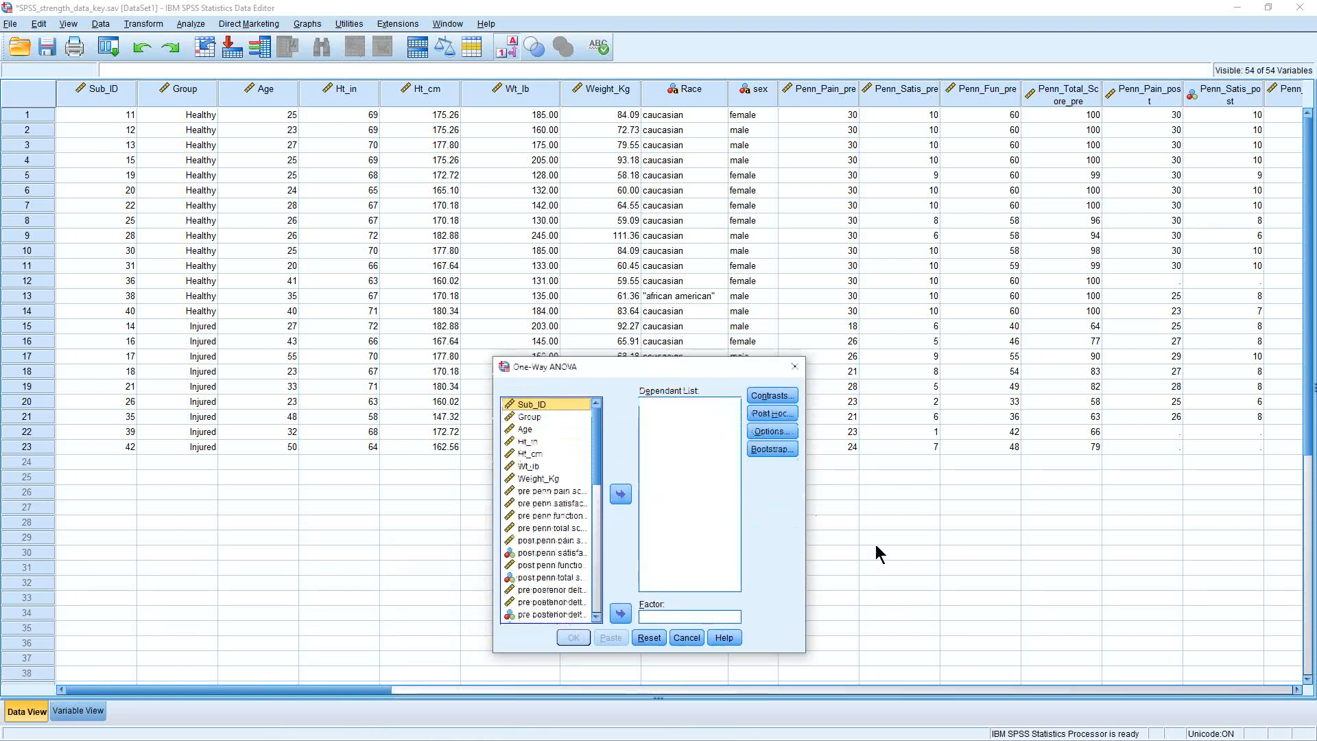
drag(806, 552, 1130, 552)
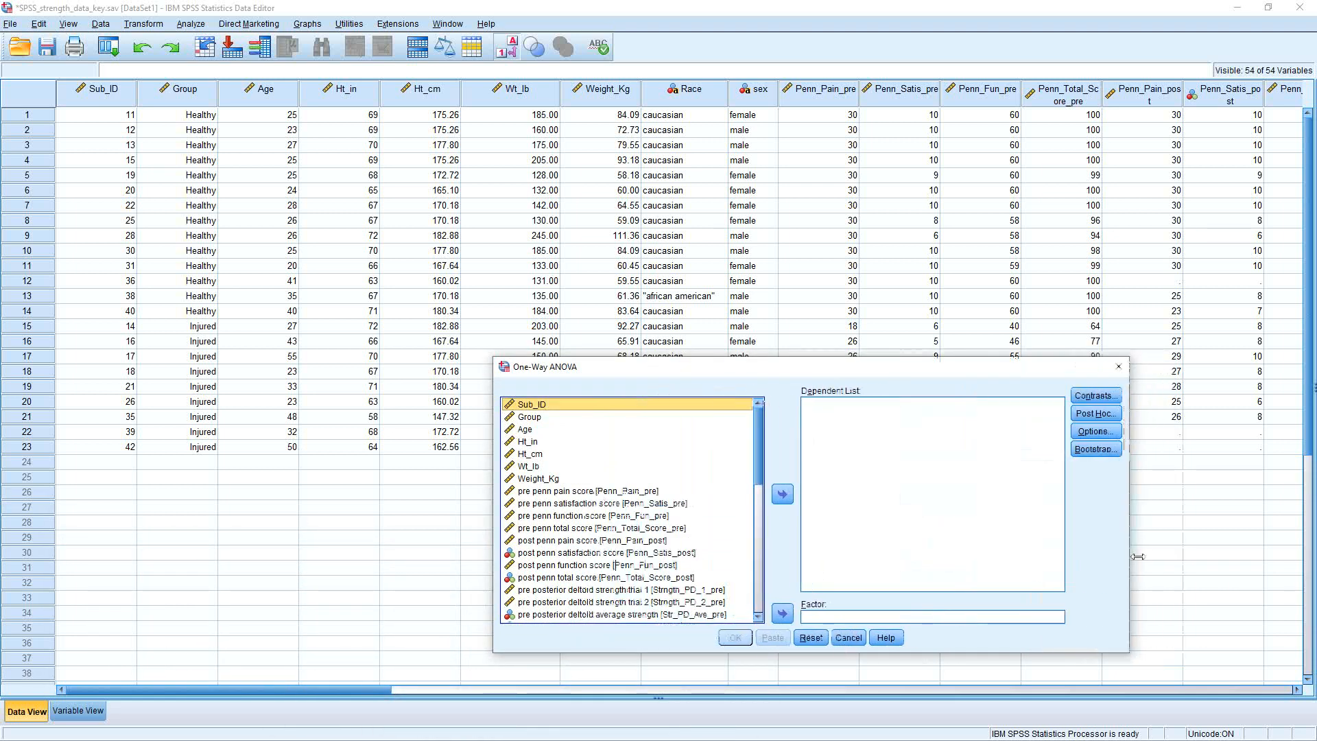
click(531, 417)
click(787, 614)
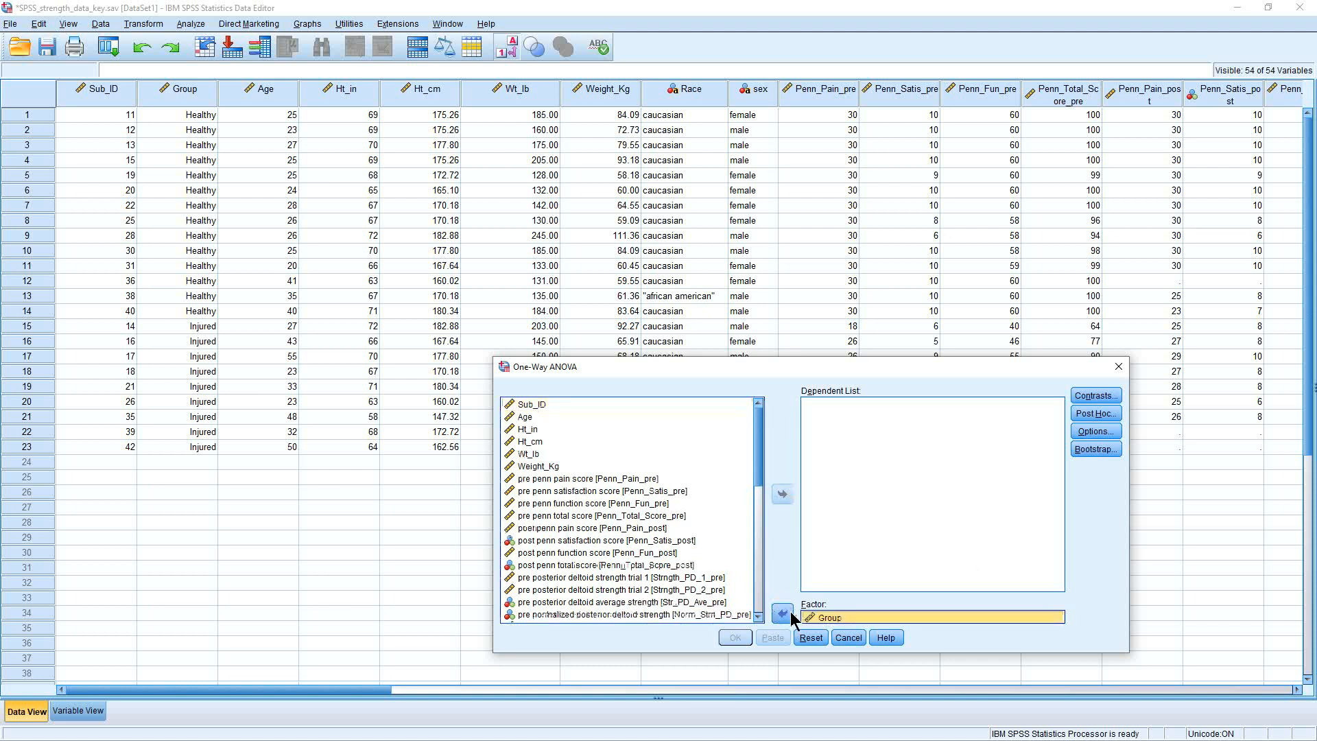
Add Penn_Pain_pre, Penn_Satis_pre, Penn_Fun_pre and Penn_Total_Score_pre to the dependent list of the One-Way ANOVA
click(573, 479)
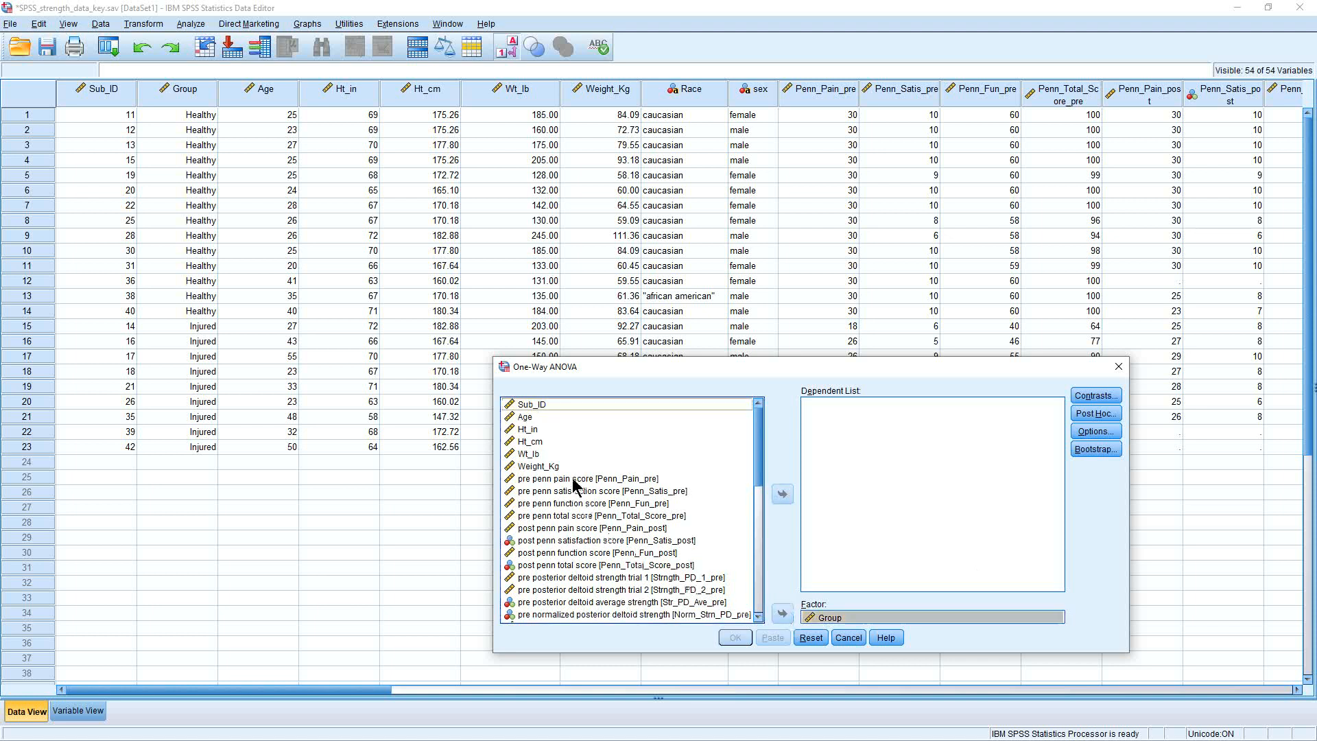
key(shift+Down)
key(shift+Down)
key(shift+Down)
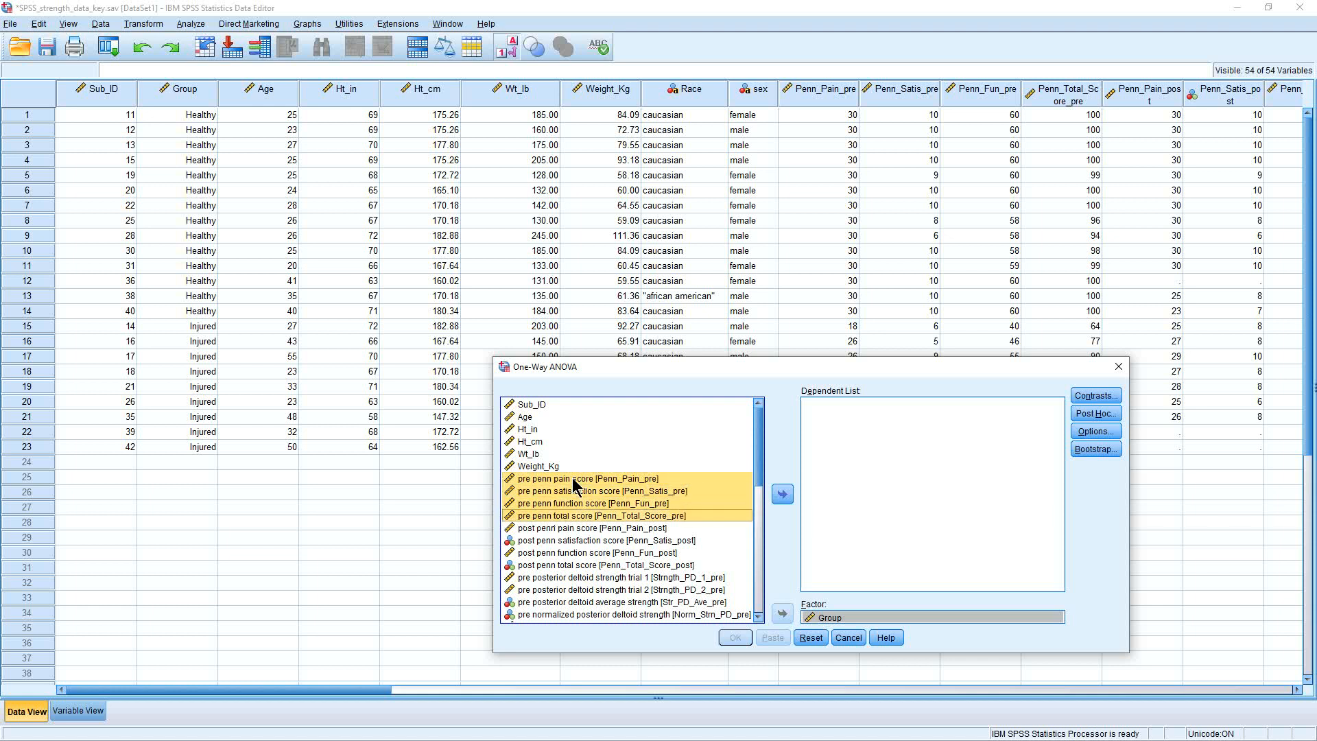
key(shift+Down)
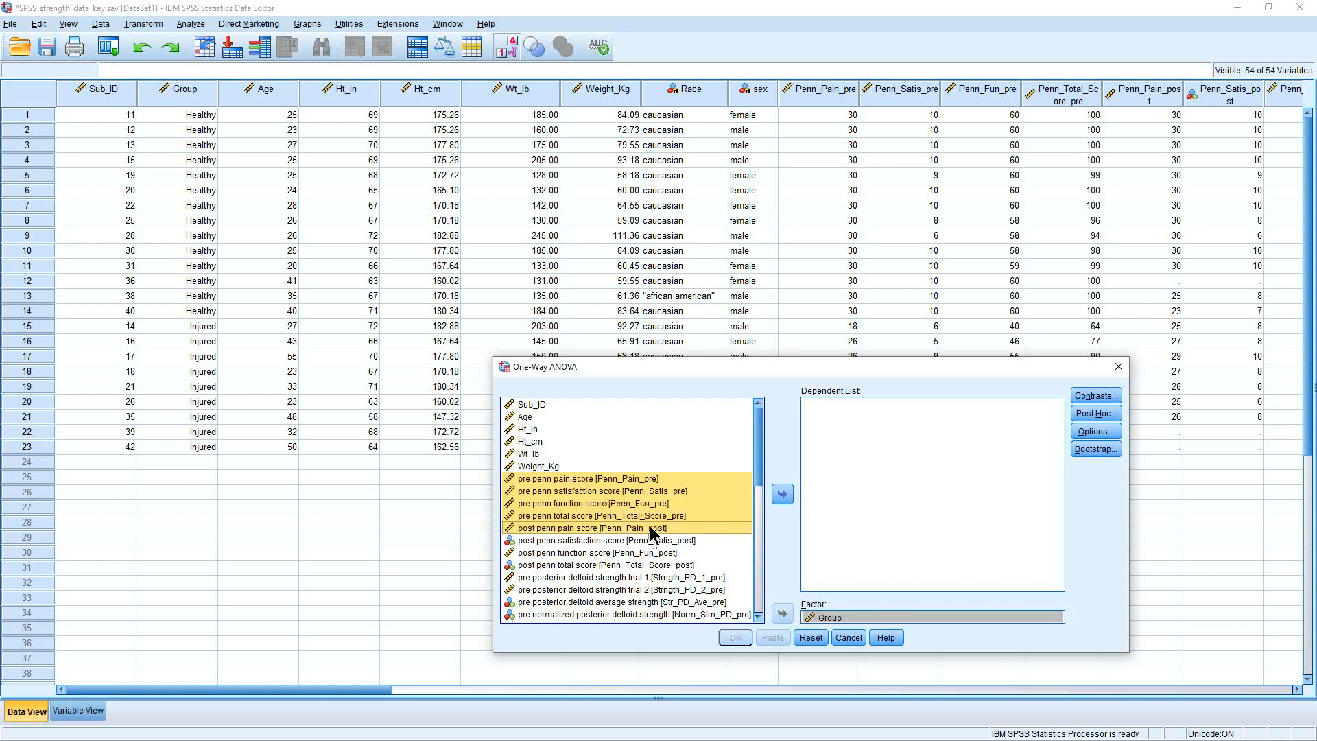
key(shift+Up)
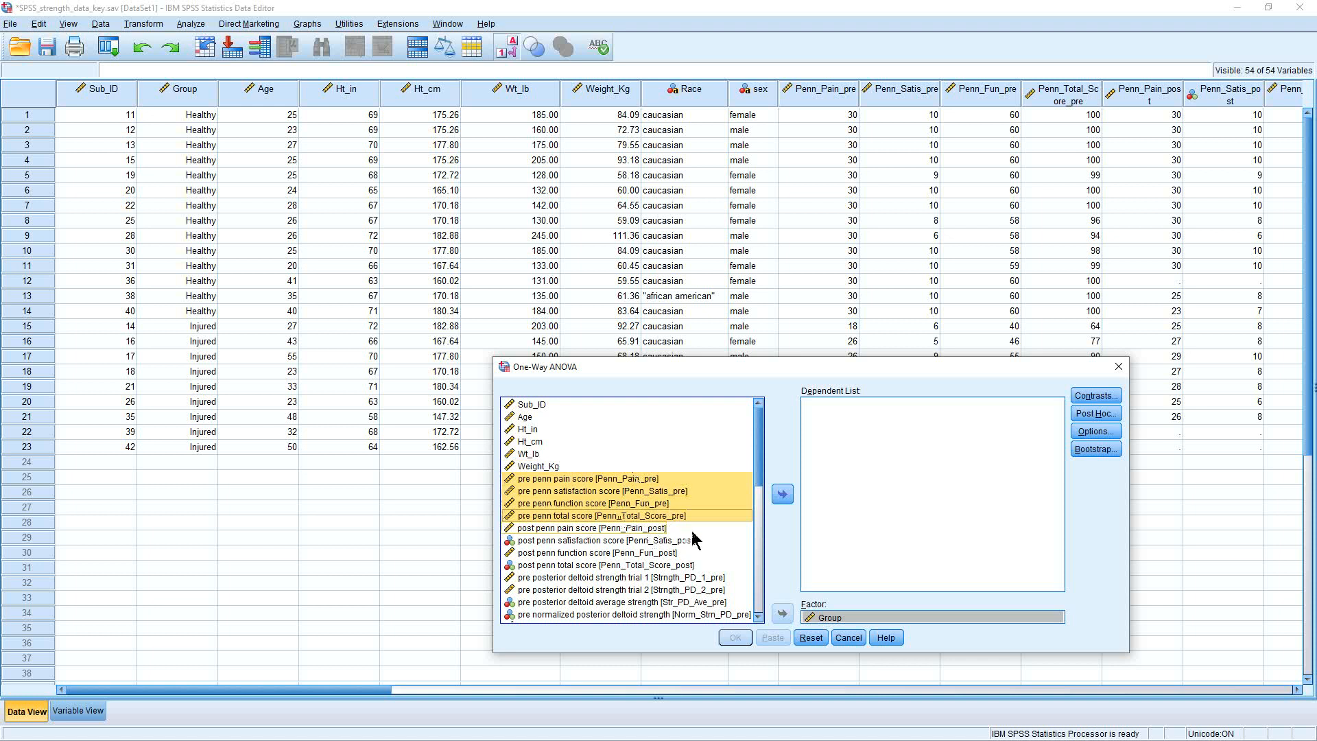
click(782, 494)
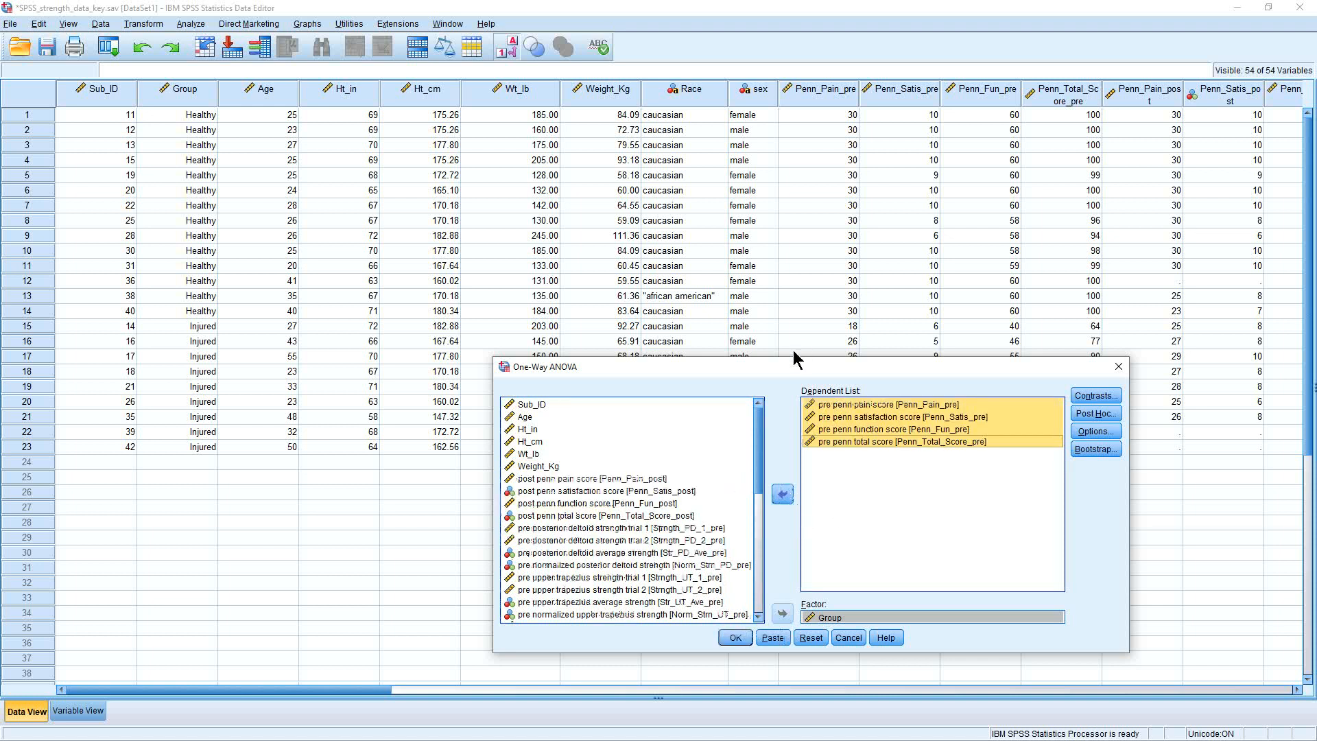
Include descriptive statistics in the One-Way ANOVA options and run the analysis
drag(776, 367, 590, 307)
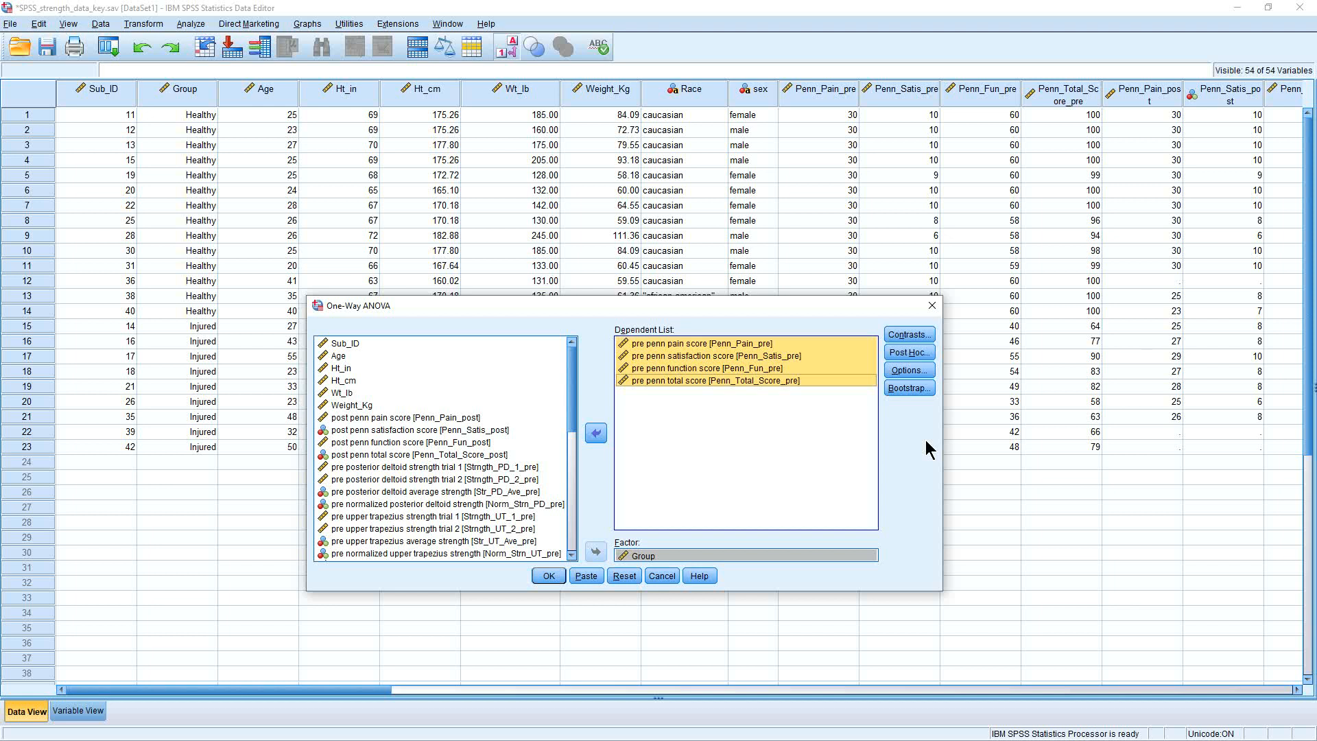
click(915, 374)
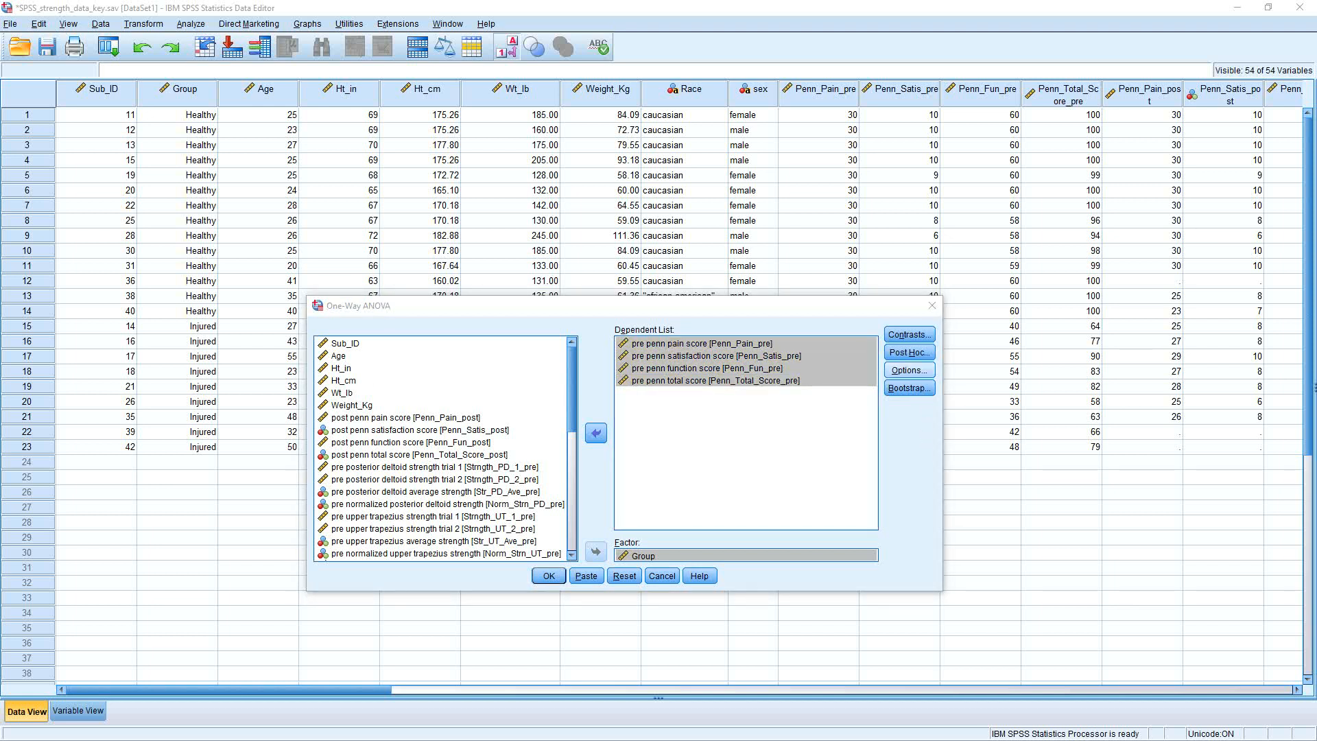
drag(825, 585, 1034, 323)
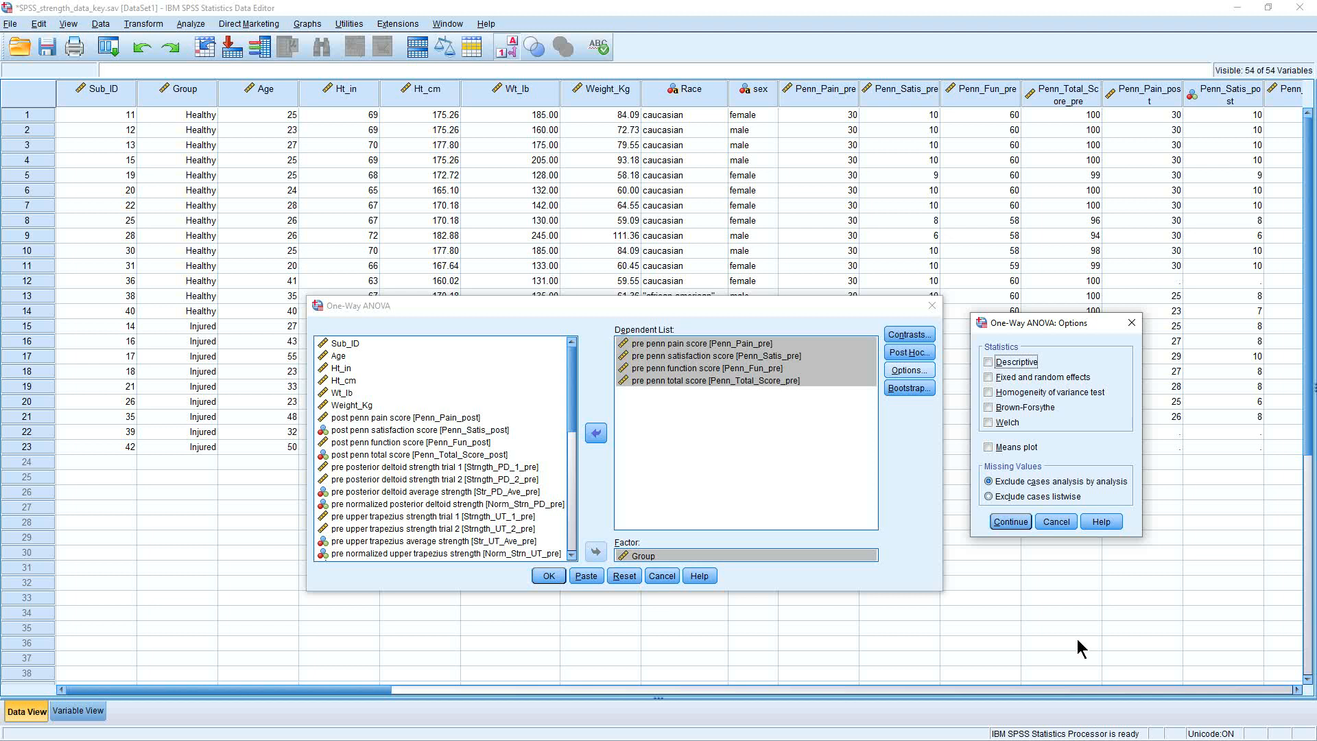
click(989, 362)
click(1010, 522)
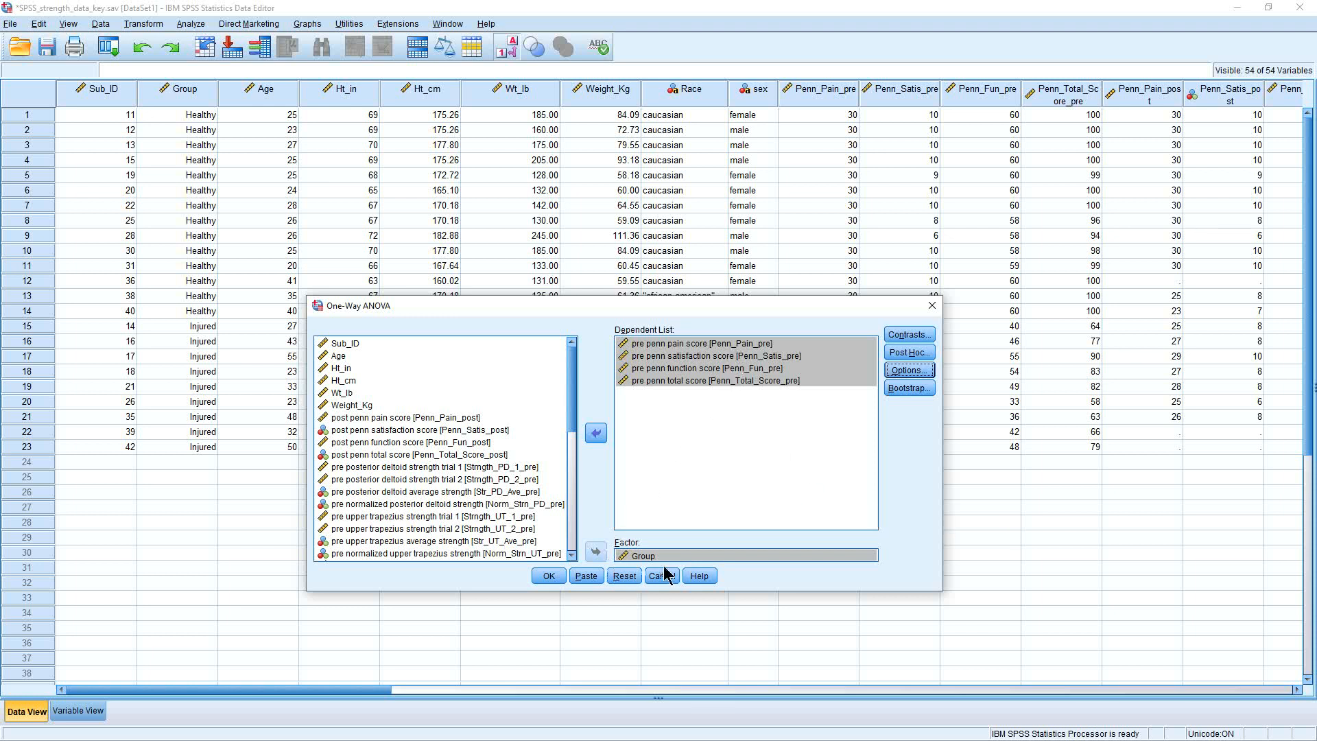
click(549, 576)
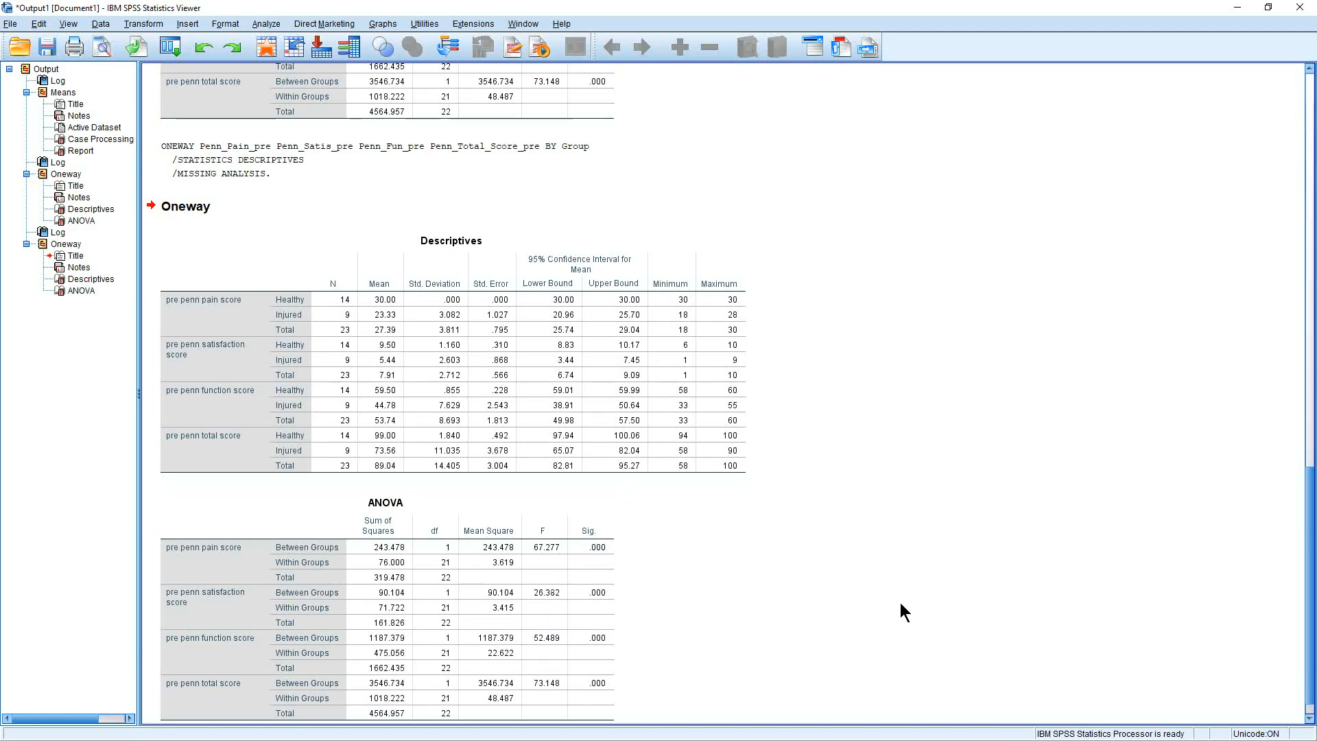
Copy the Descriptives table of the latest Oneway output
click(389, 376)
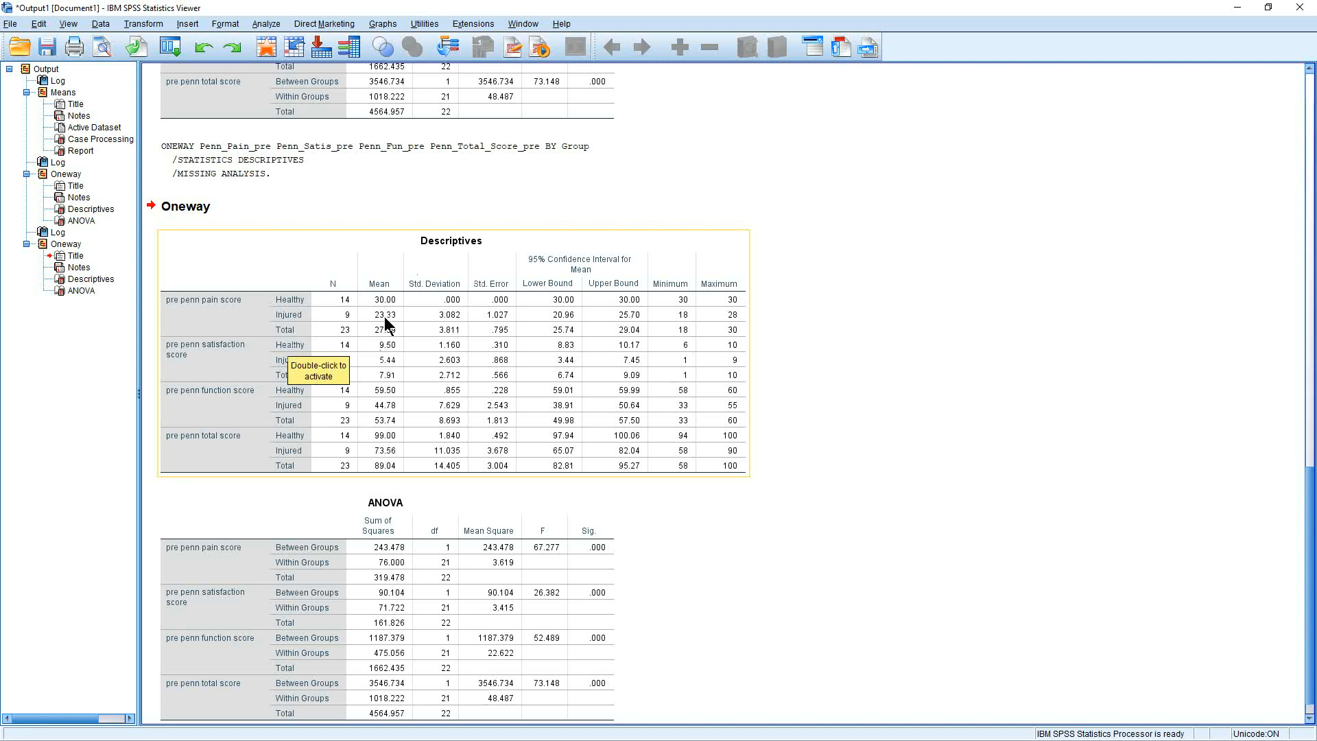
scroll(384, 315, down, 1)
click(384, 562)
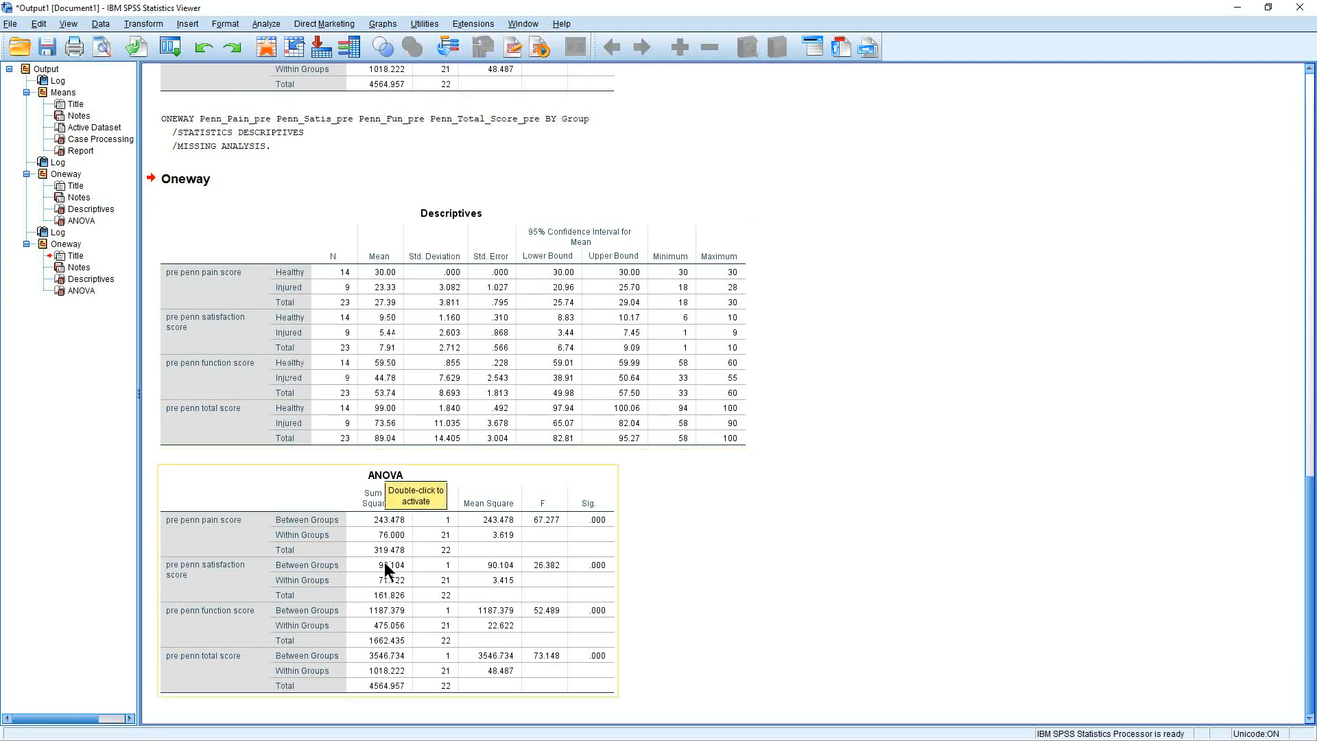
click(395, 356)
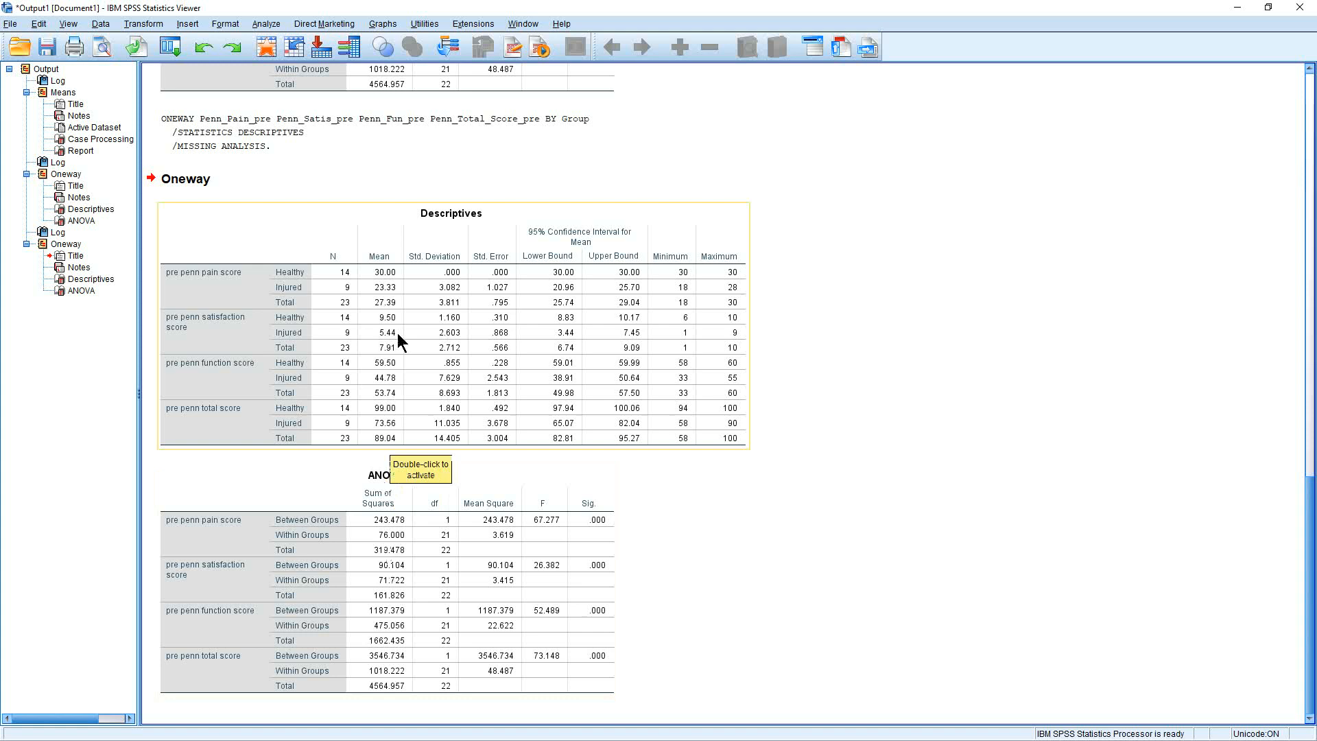
right_click(398, 332)
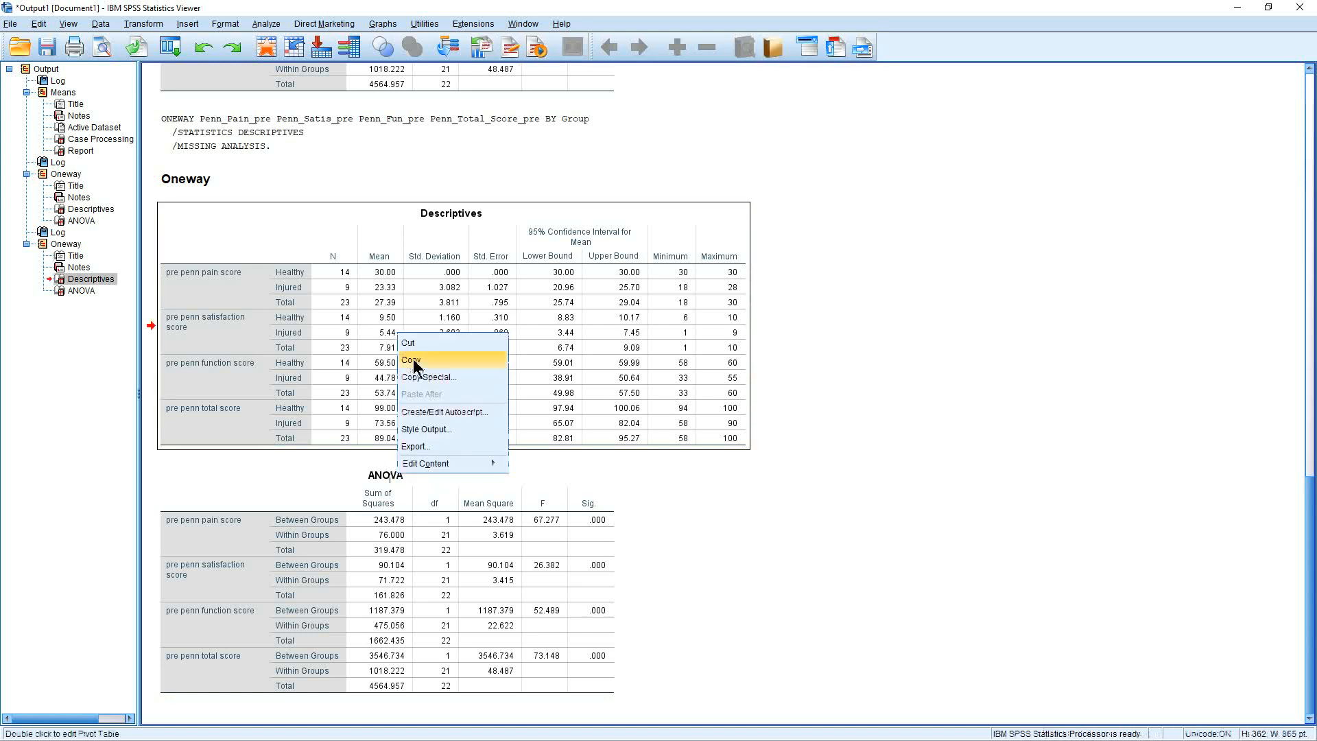
click(414, 362)
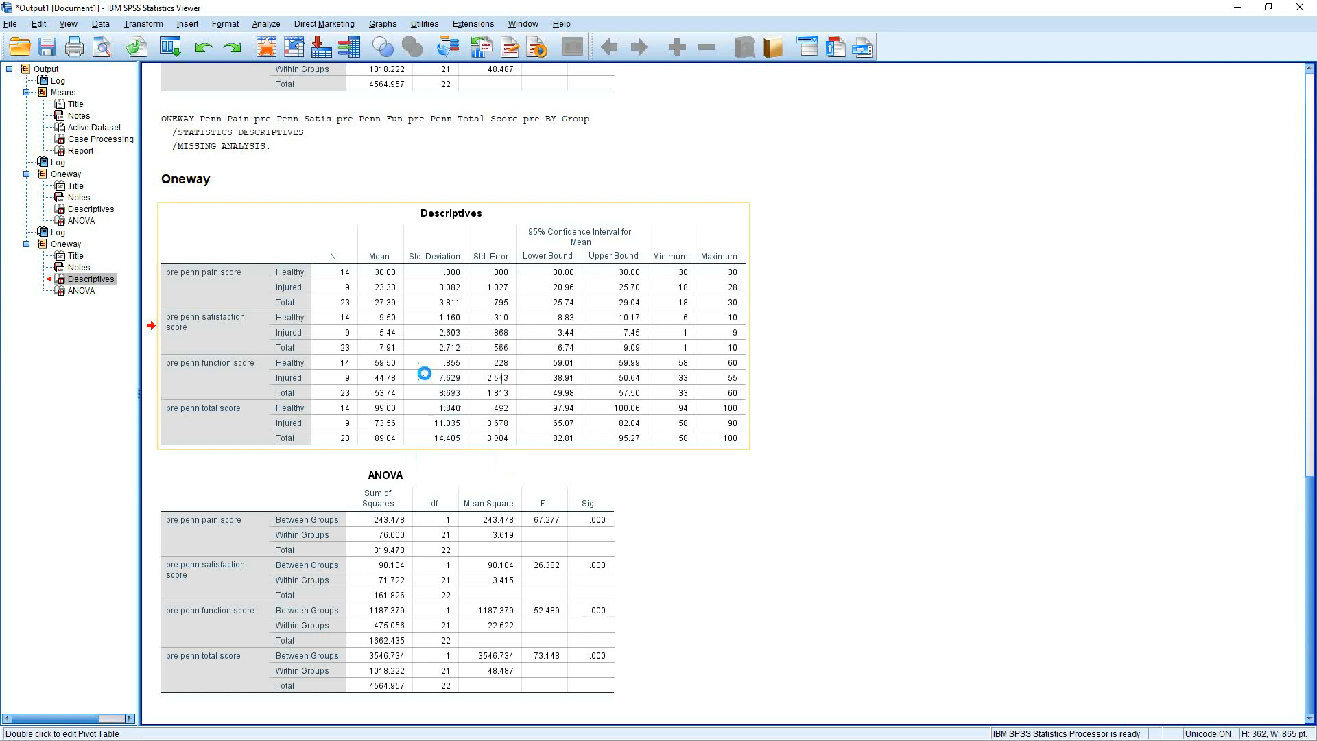
Switch to Excel, paste the table at B3 of the Example Sheet matching the destination formatting, and widen column B to show the score names
key(alt+Tab)
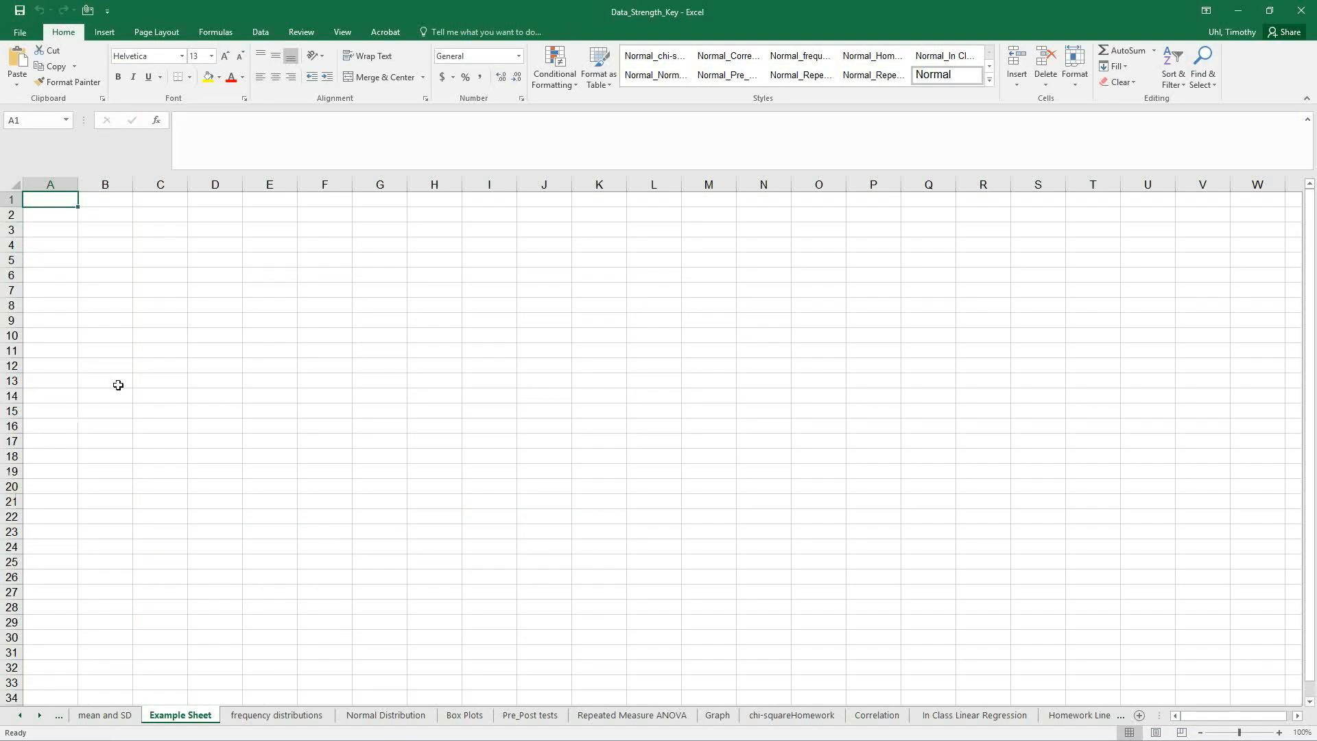
click(120, 238)
right_click(119, 238)
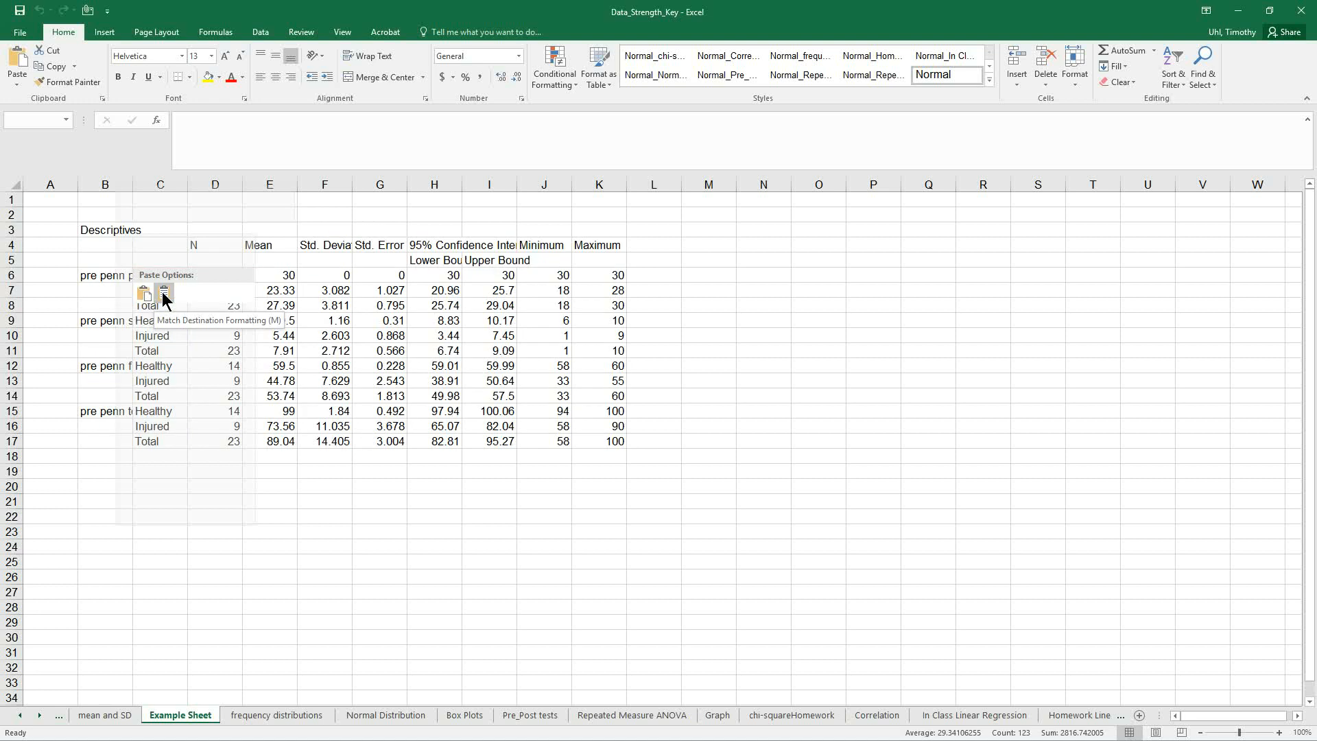
click(165, 294)
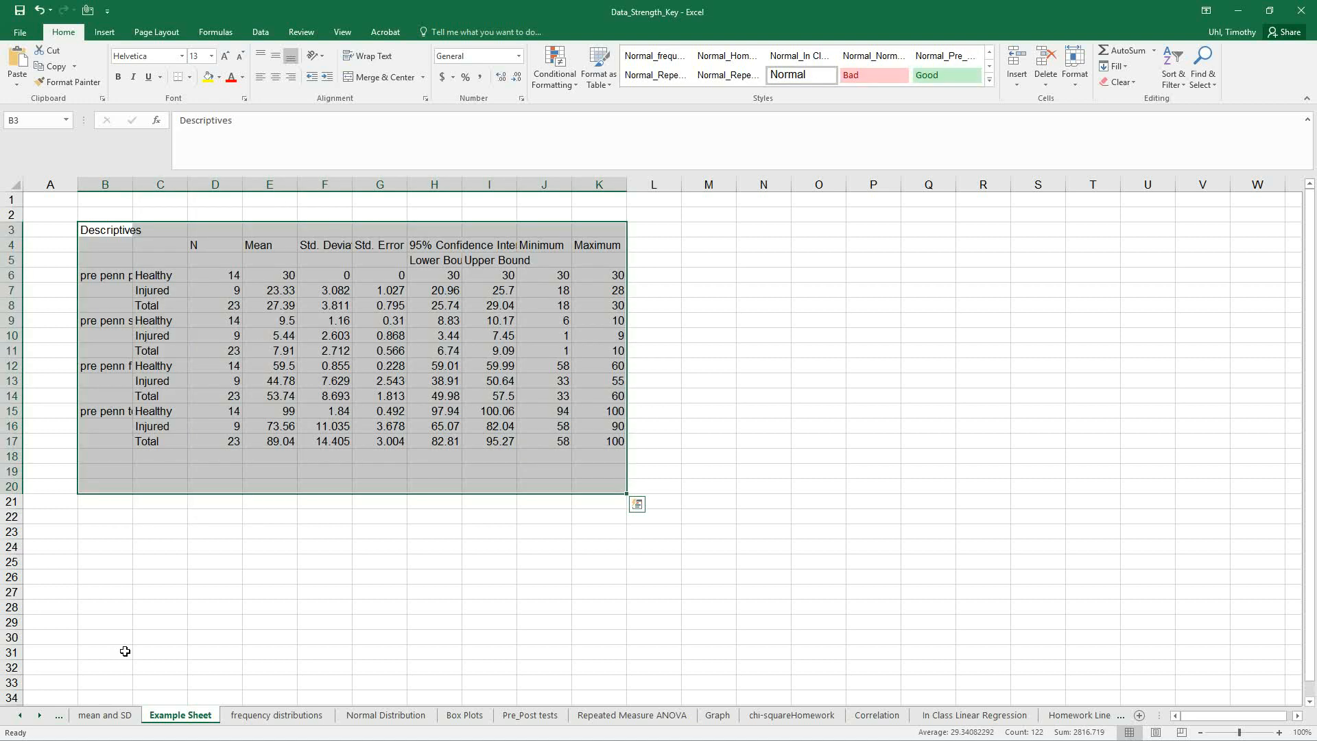
click(126, 608)
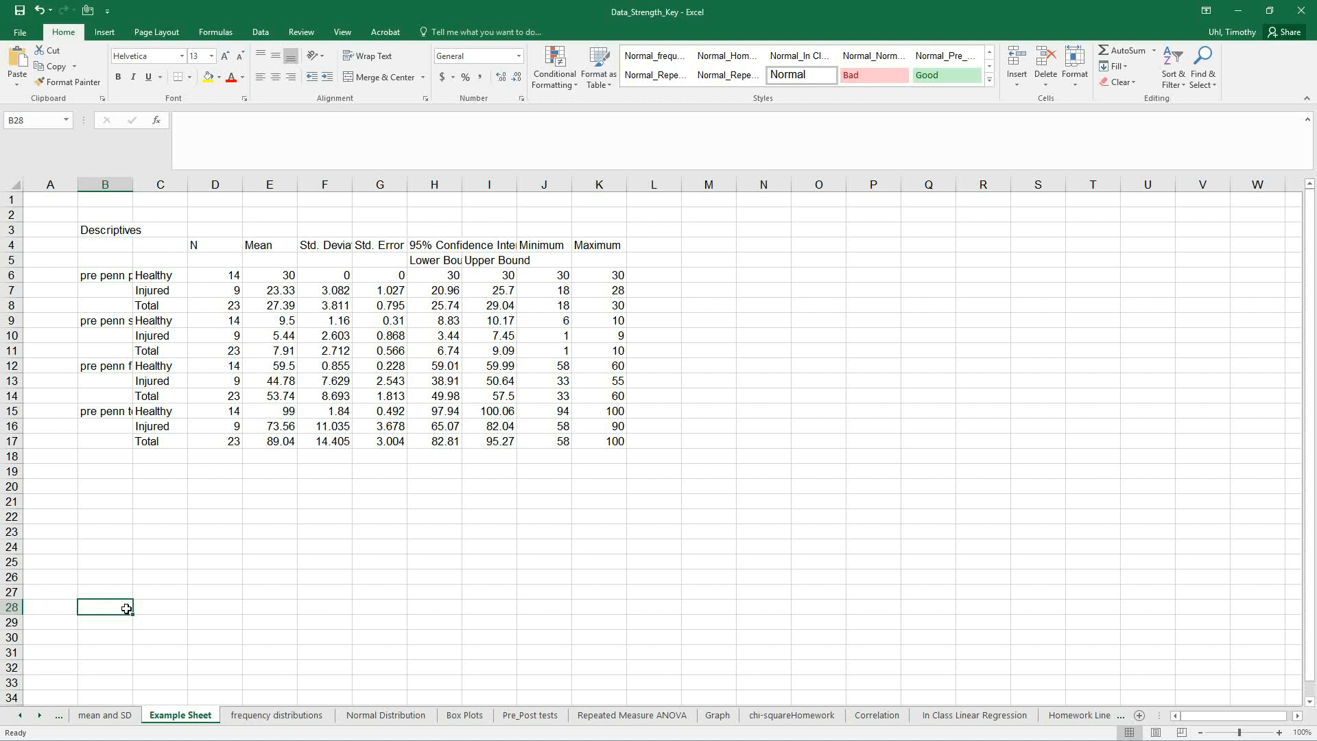
drag(134, 192, 189, 195)
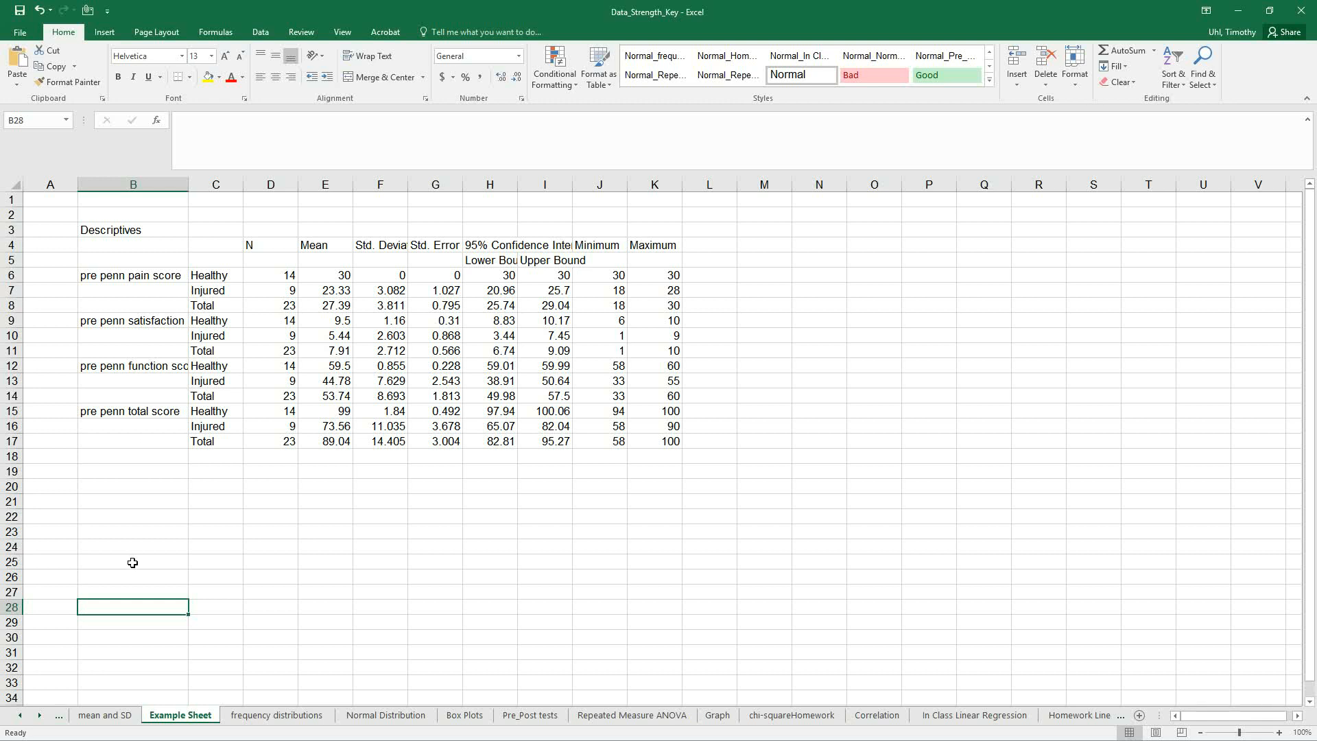
Start a summary table below the pasted data with the row labels Healthy in B22 and Injured in B23
click(206, 518)
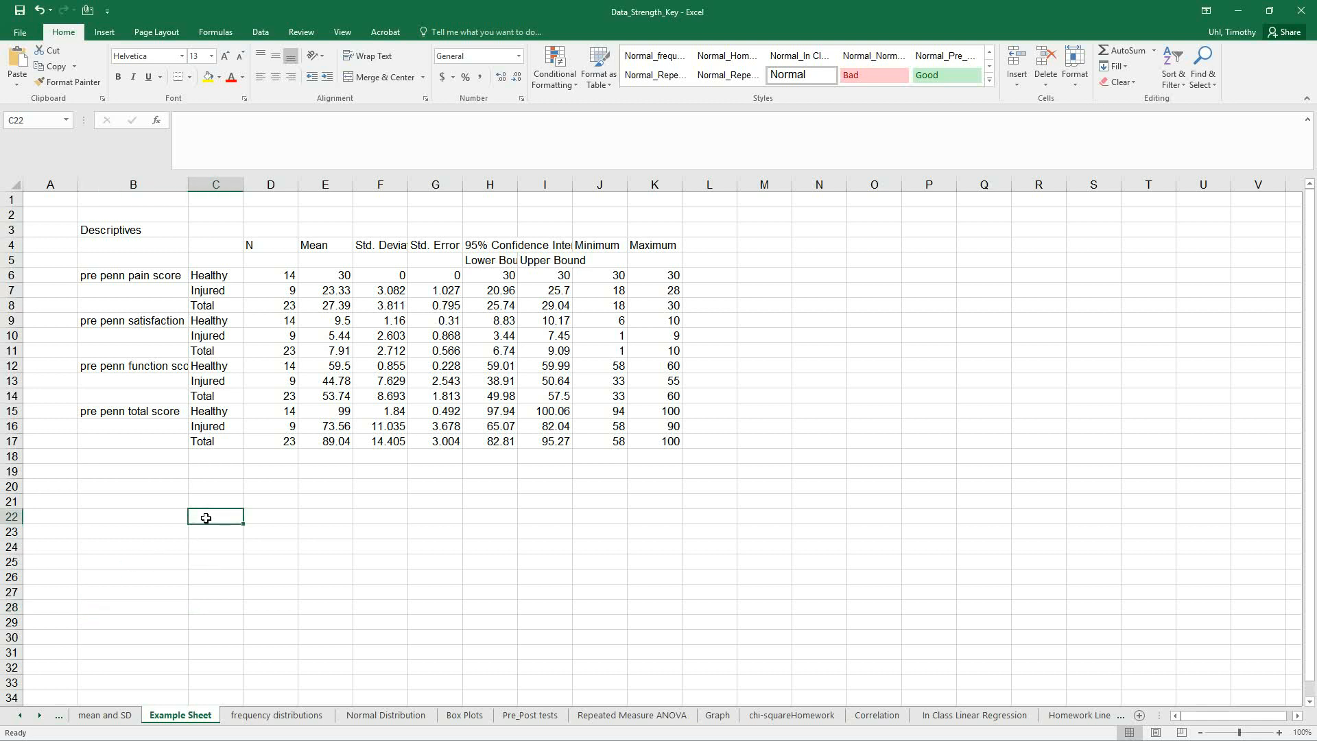
key(Left)
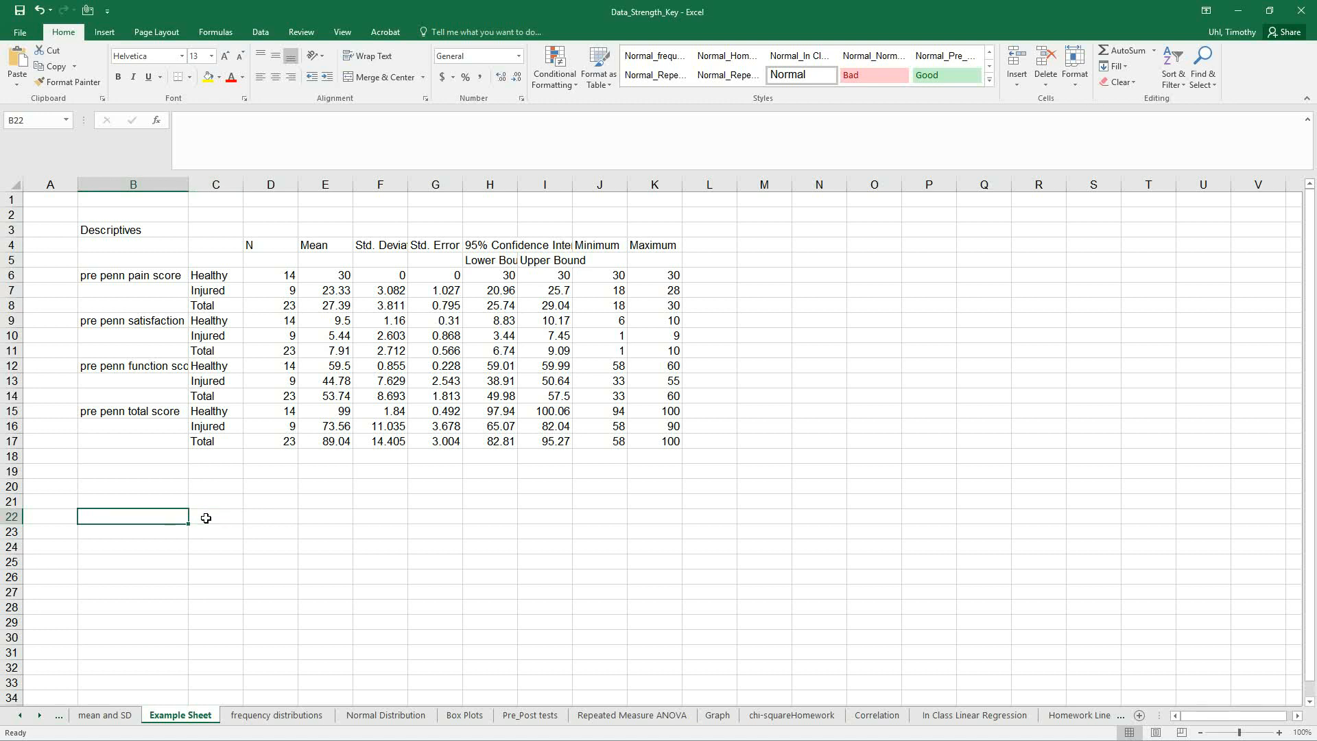
text(Heal)
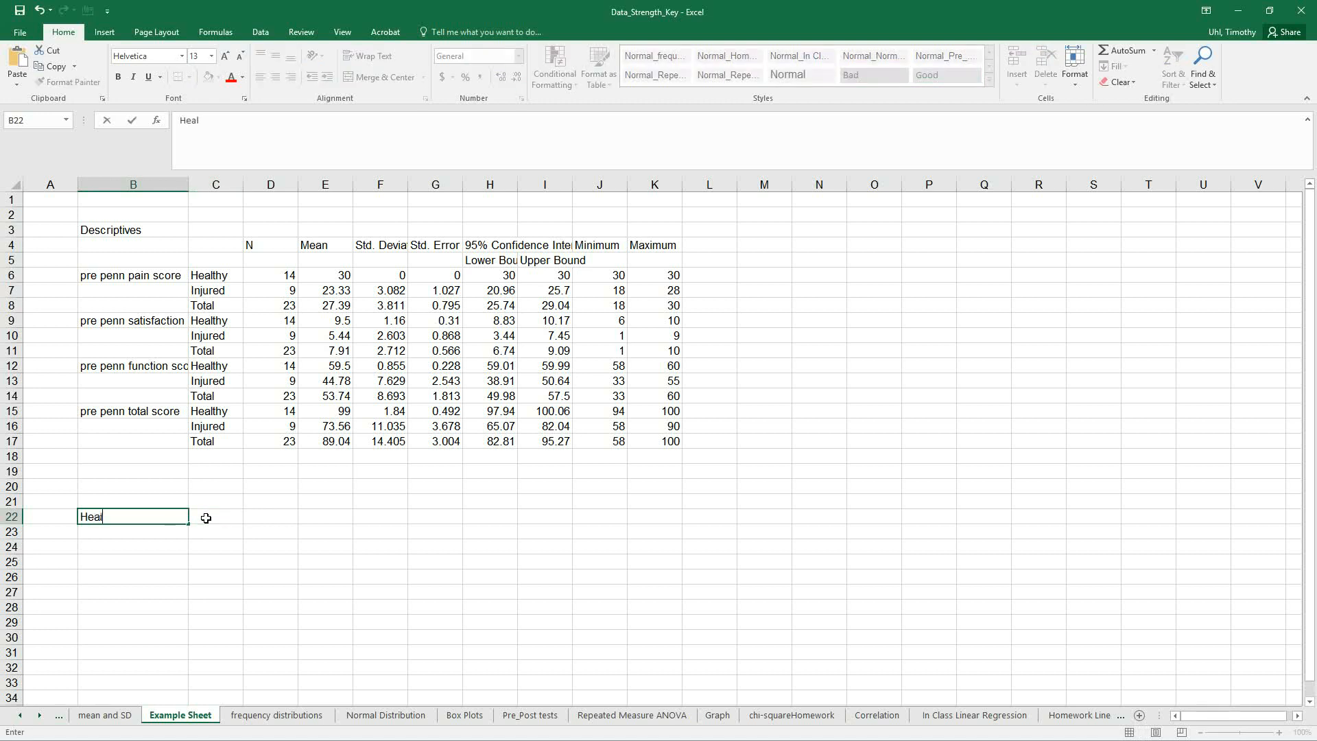
text(ht)
key(BackSpace)
key(BackSpace)
key(BackSpace)
text(lthy)
key(Return)
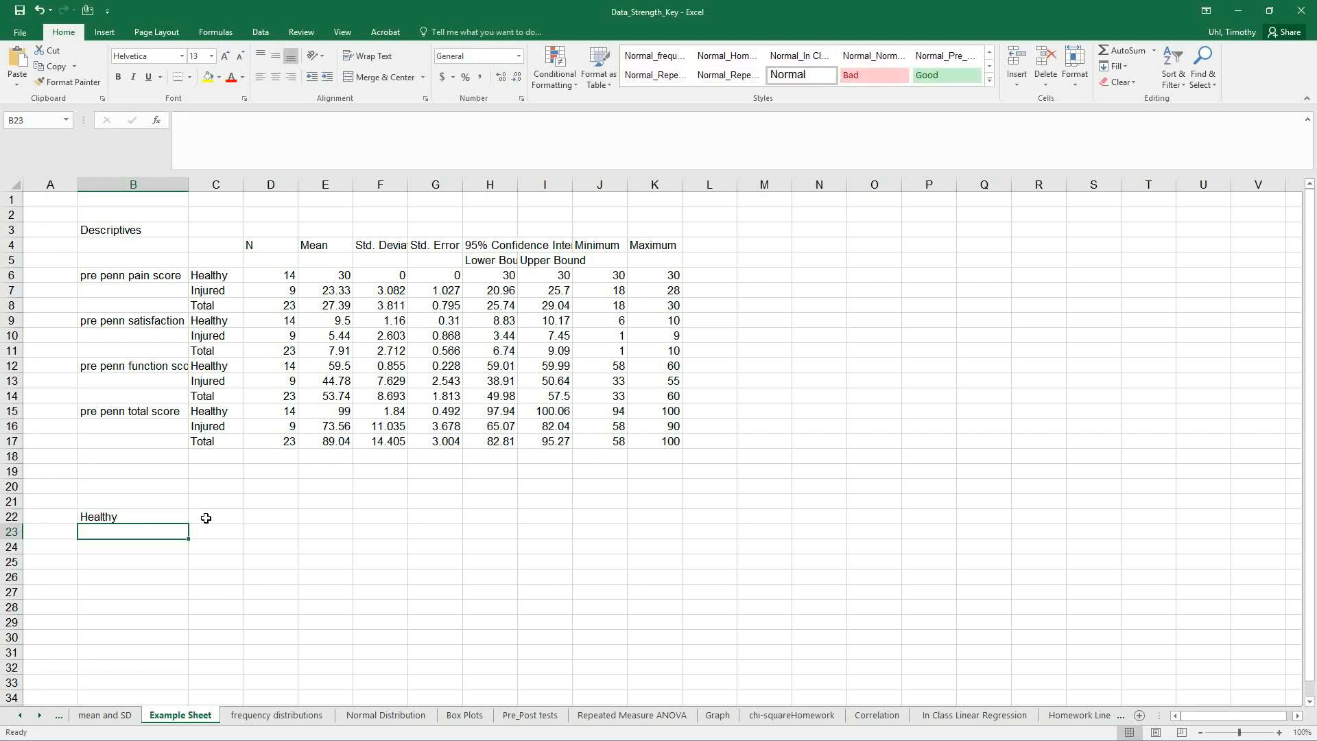
text(Injured)
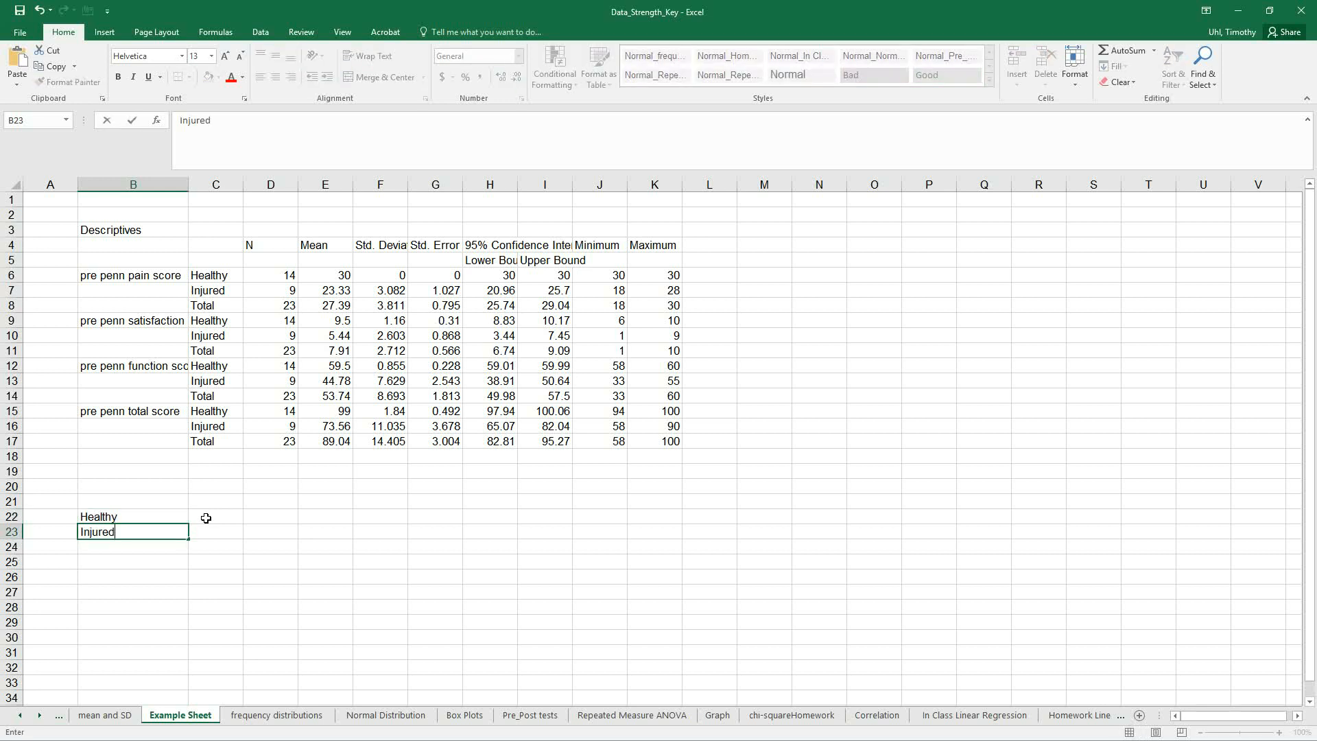
click(218, 553)
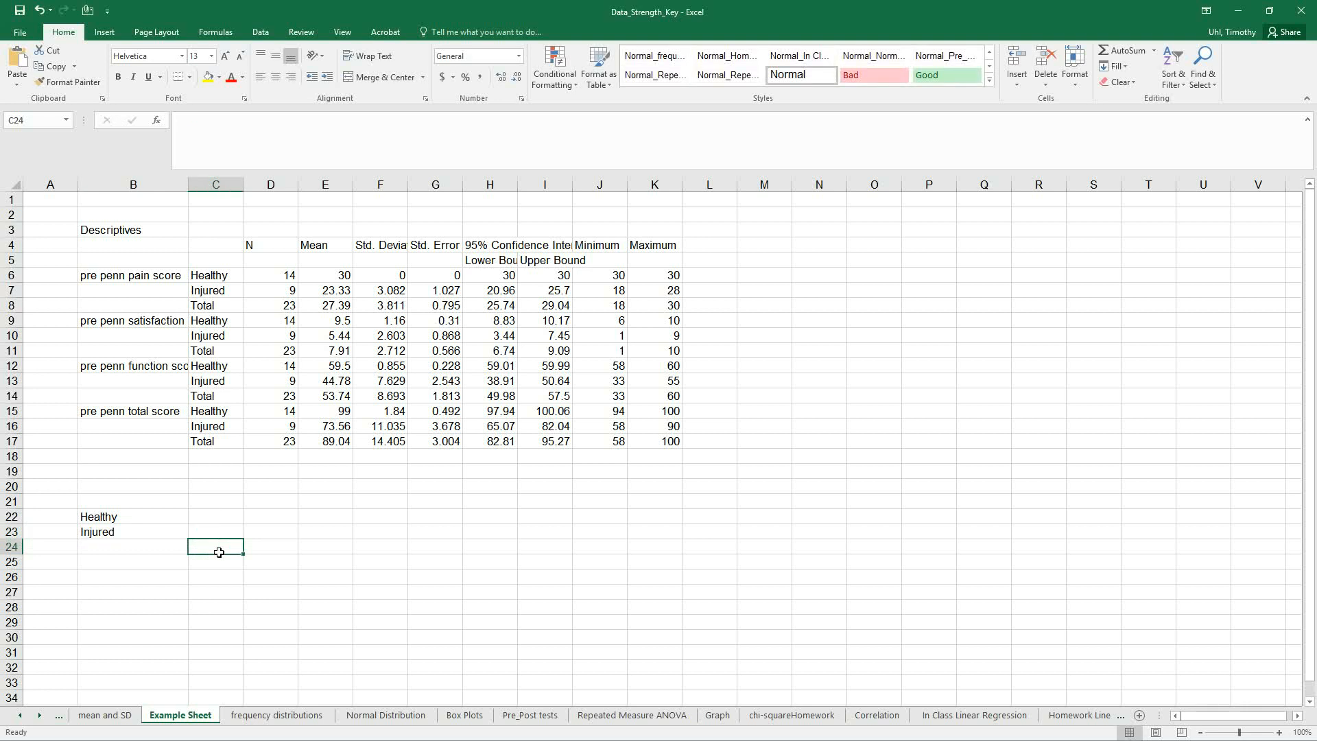
Enter the column heading Penn Pain Score in C21 and fit column C to its text
click(335, 278)
drag(335, 291, 342, 450)
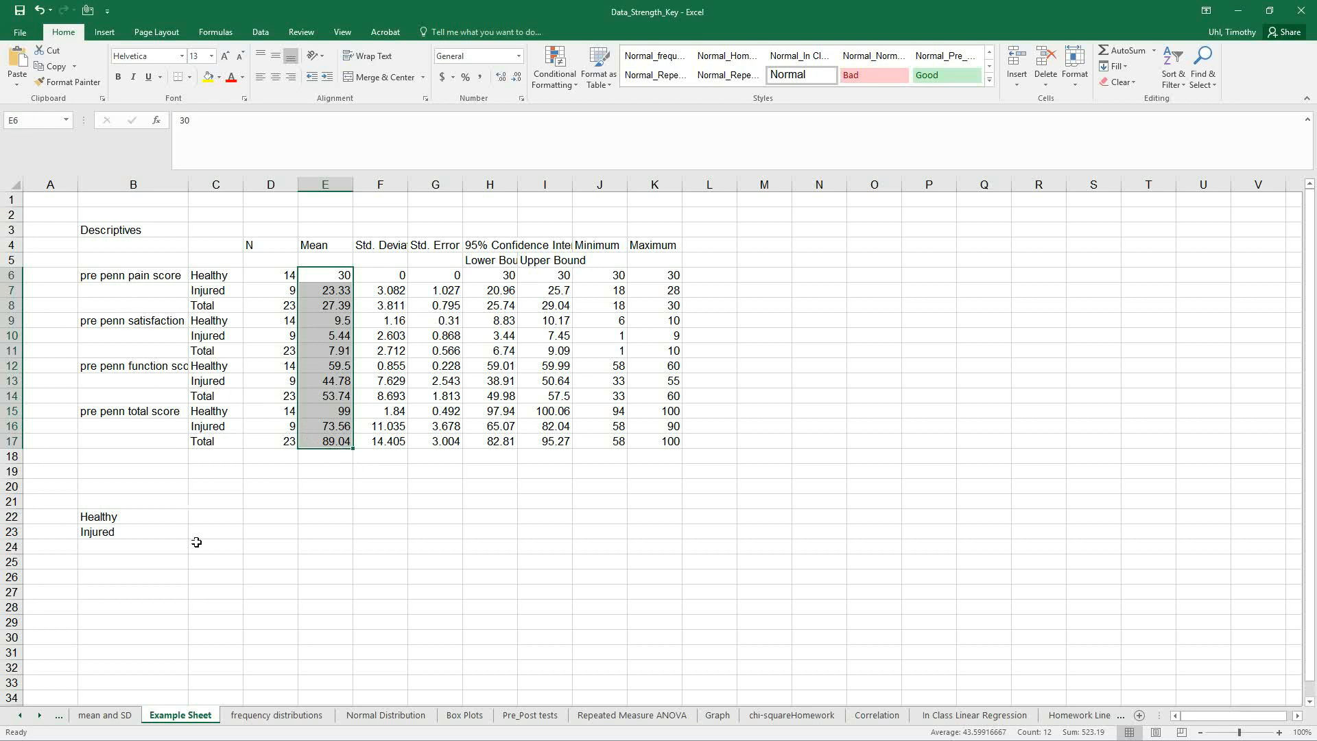
click(263, 501)
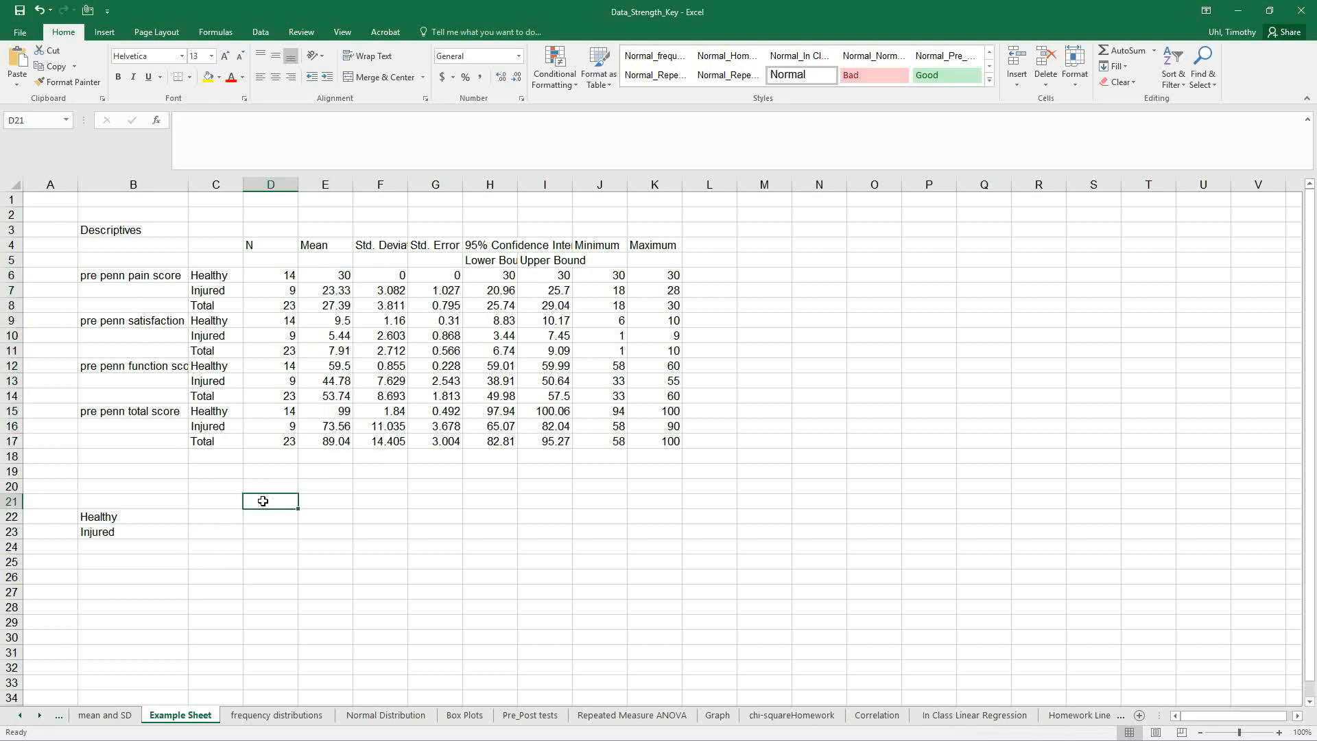
key(Left)
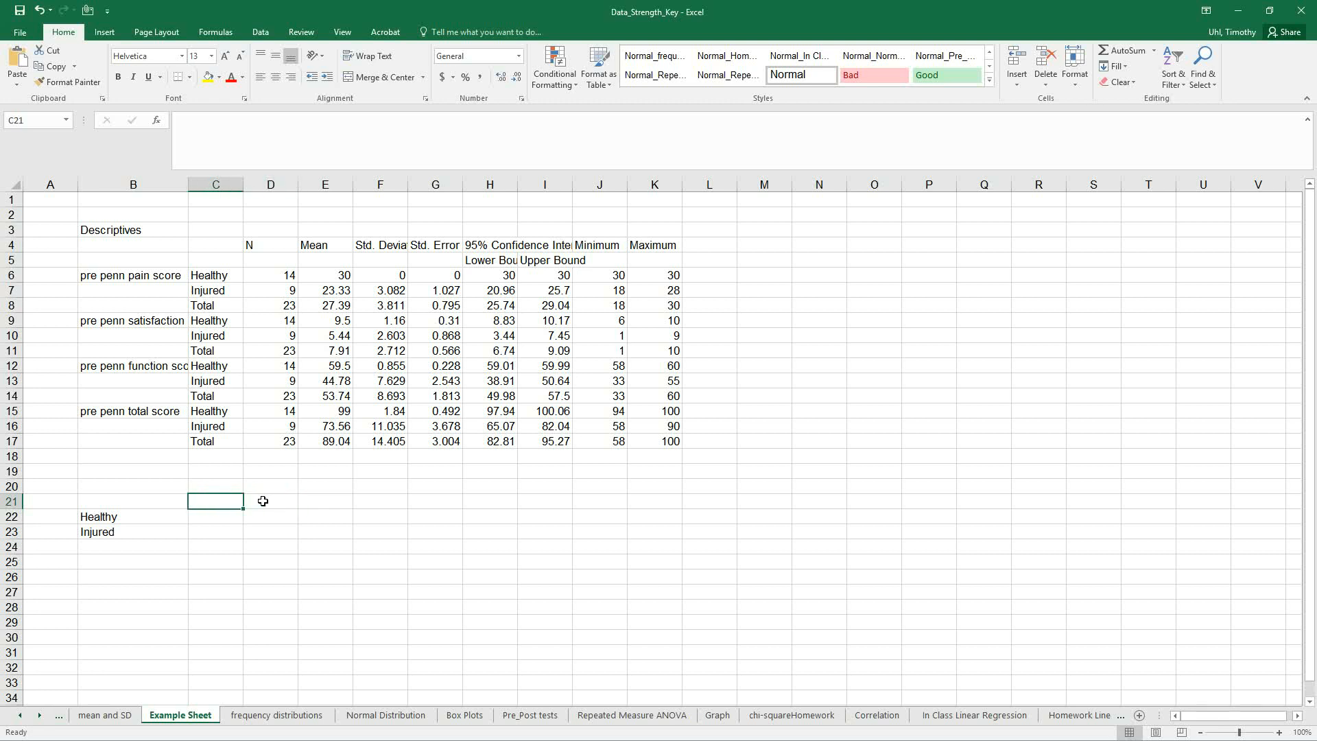
text(Pen)
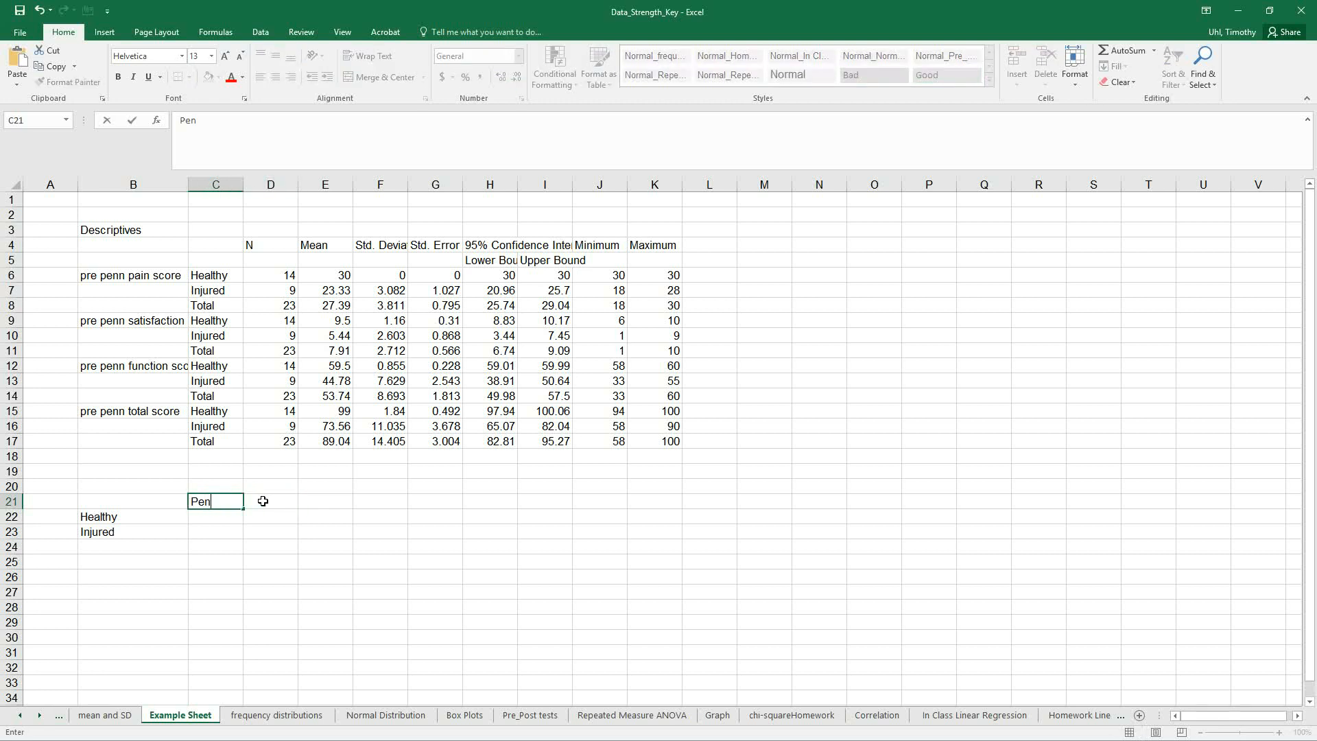
text(n Pain Score)
click(242, 546)
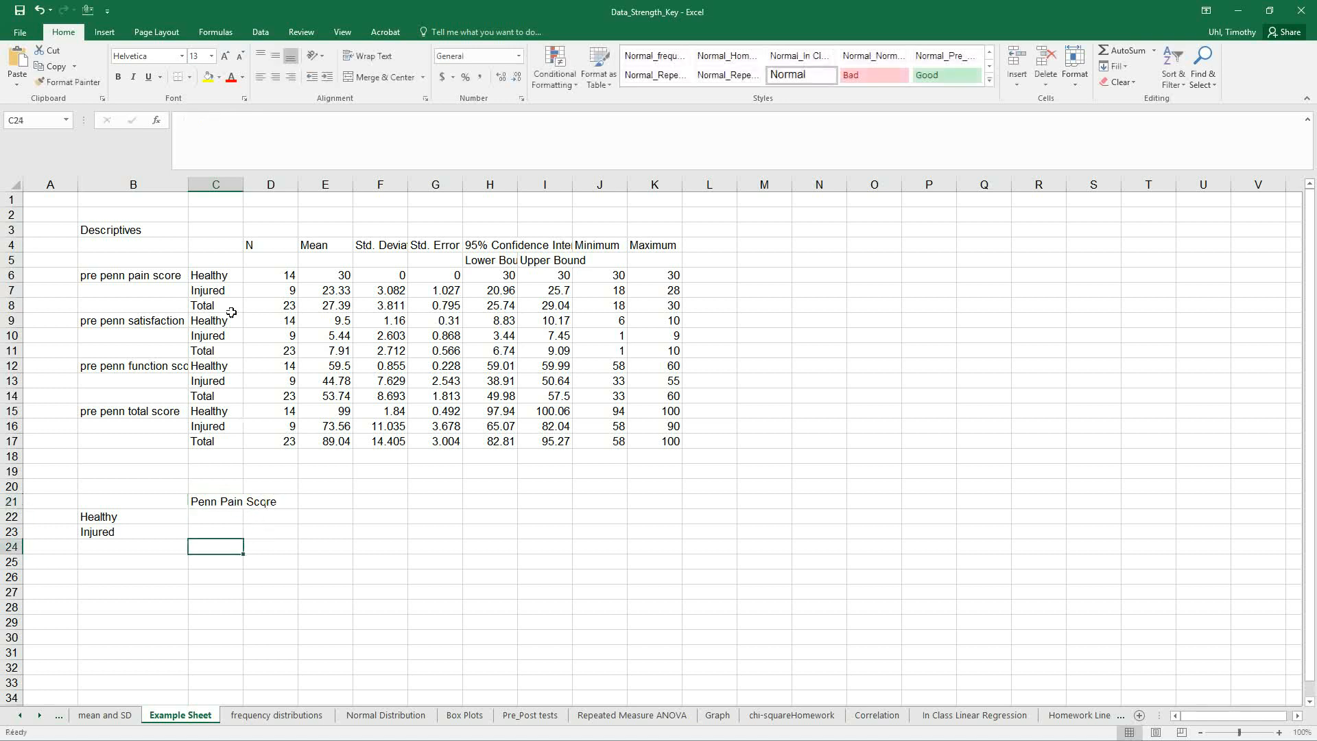
double_click(252, 189)
Enter the heading CI95 in D21 and format the 95 as subscript
click(323, 508)
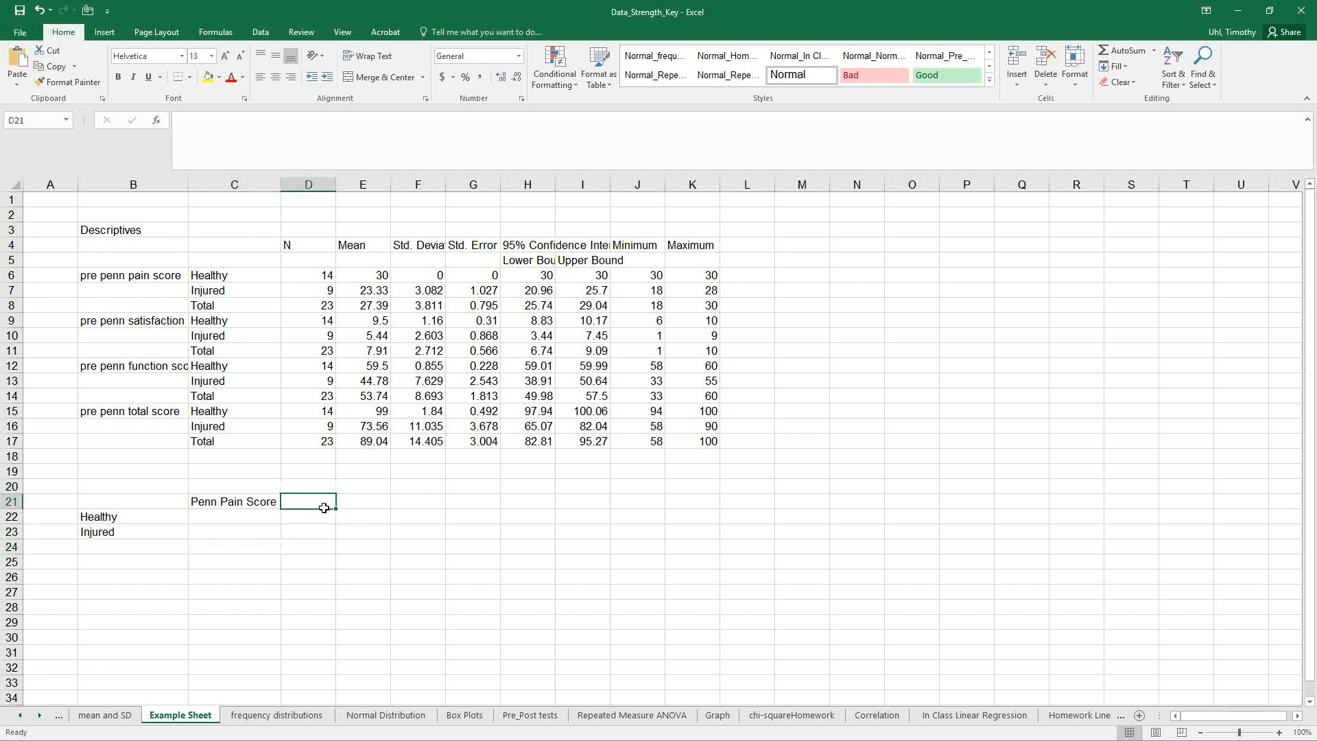
text(C)
key(BackSpace)
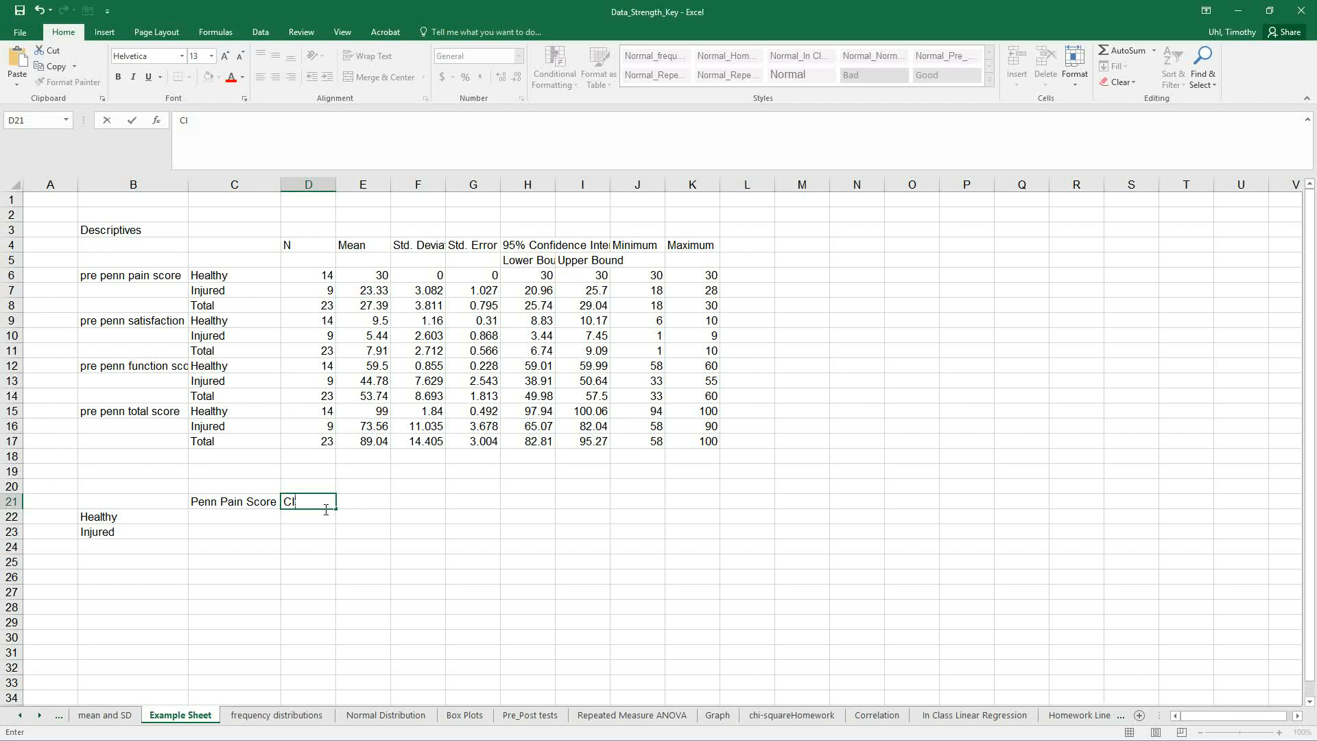
text(CI95)
drag(312, 509, 297, 509)
click(244, 100)
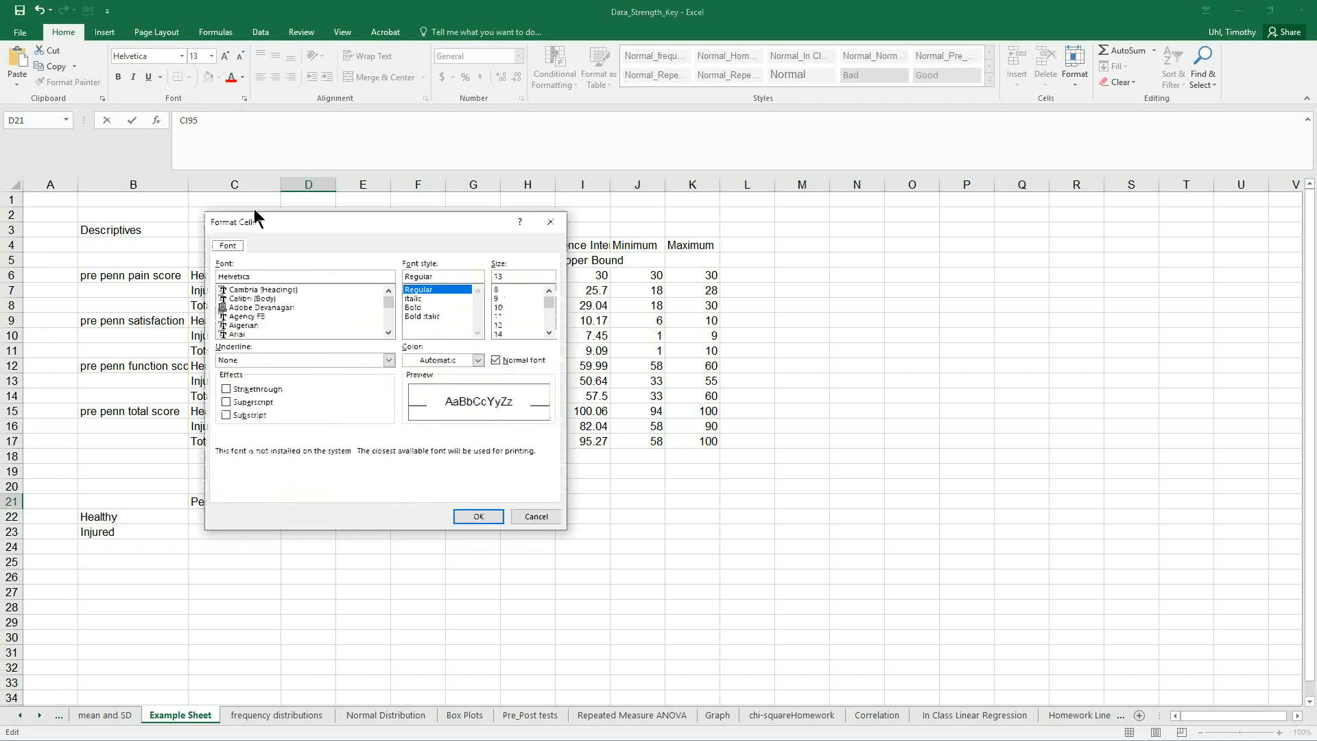
click(245, 415)
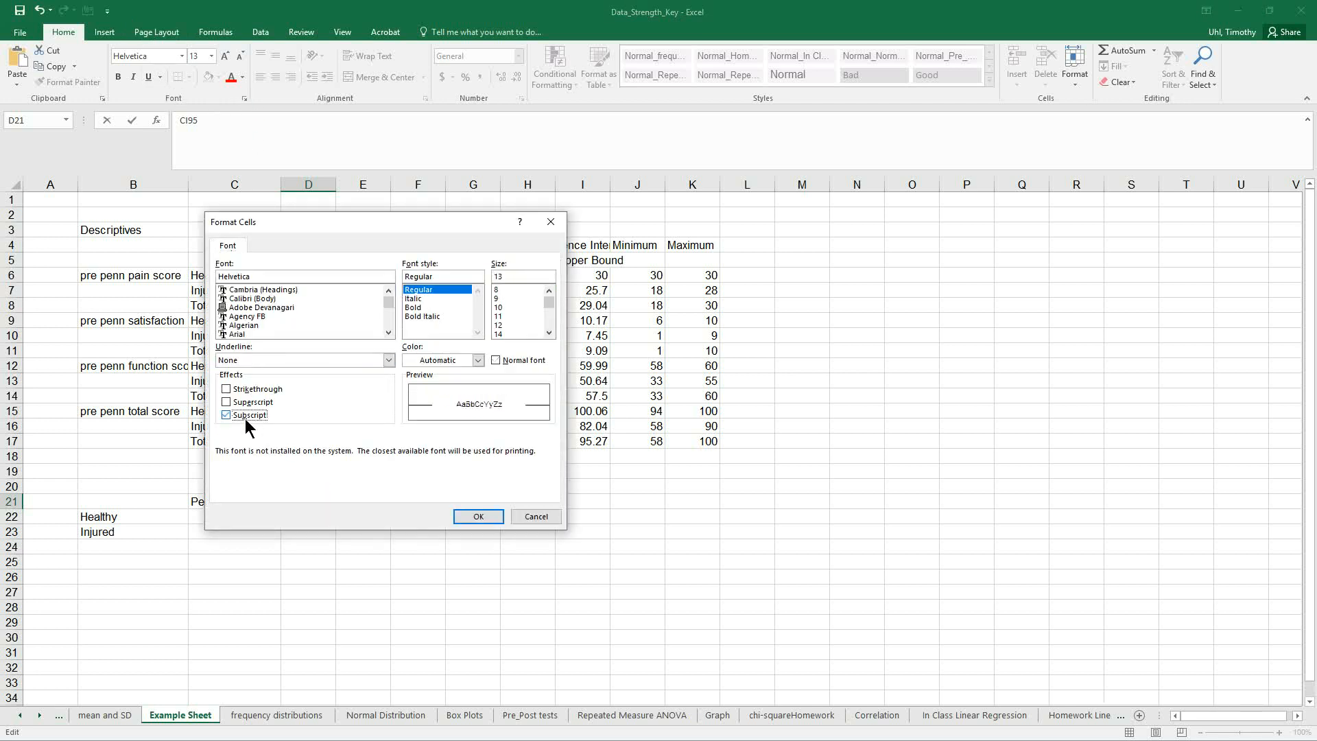
click(471, 518)
click(358, 616)
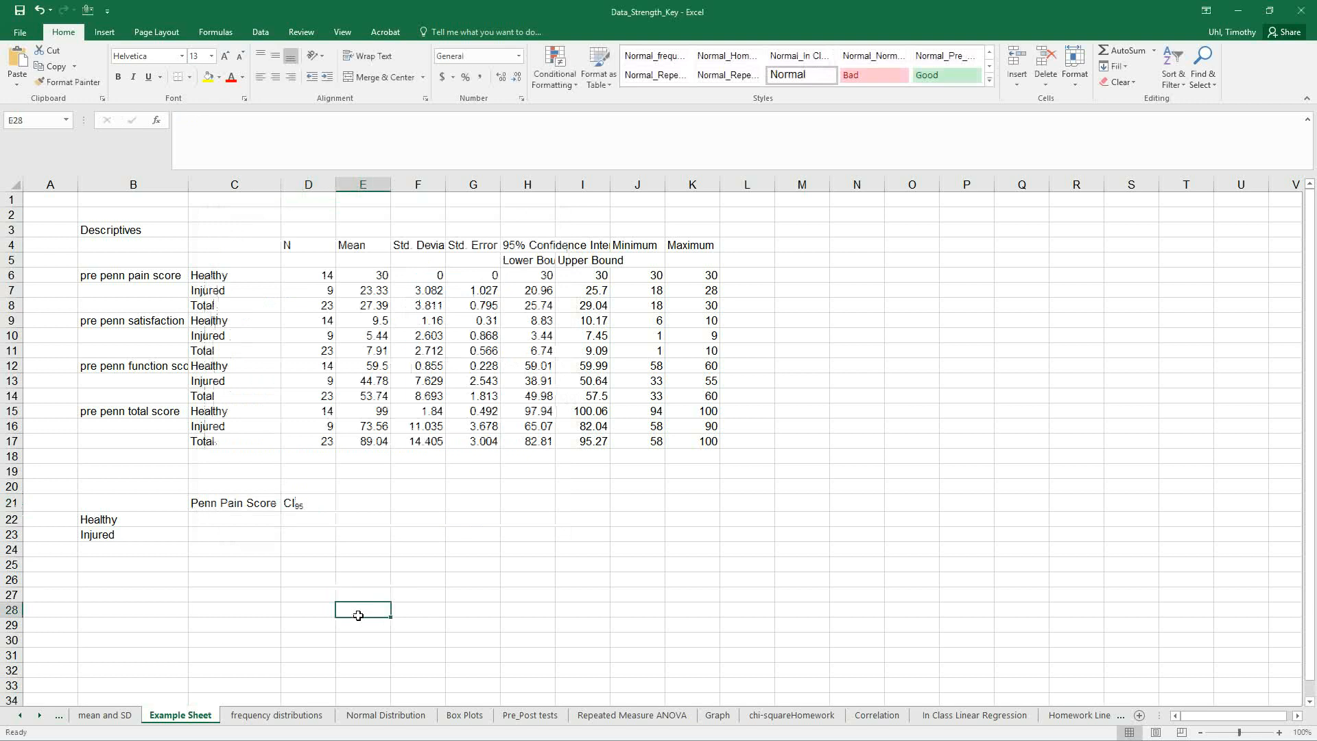
Enter the heading "Penn Satisfcation" in E21 of the summary table
click(371, 508)
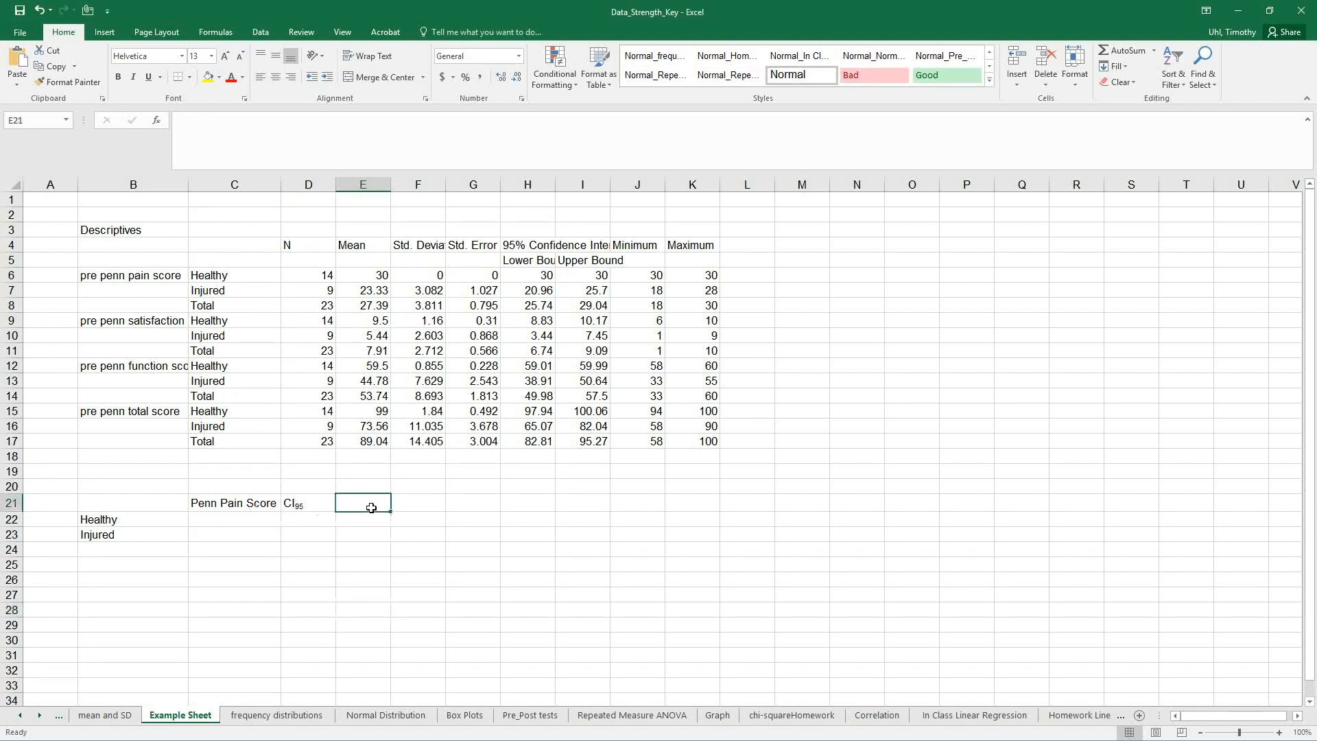
text(Pen)
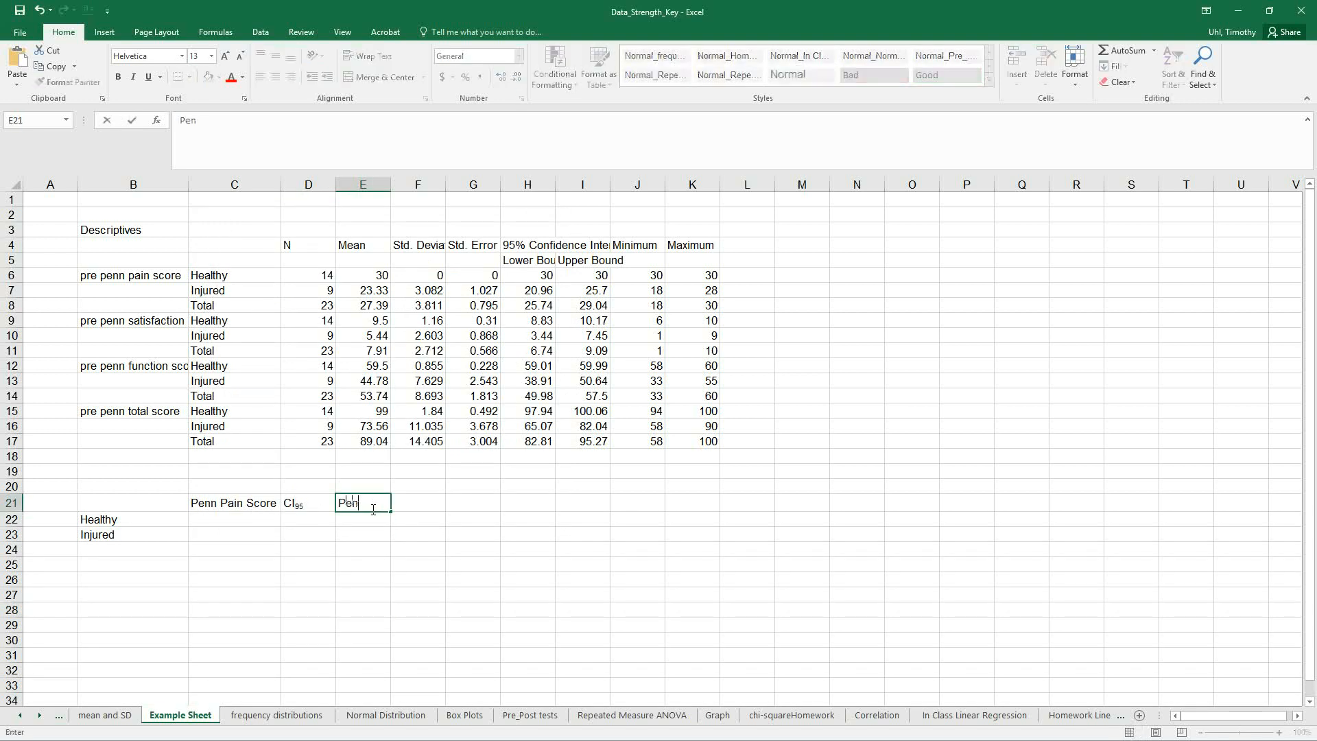
text(n Satisfcation)
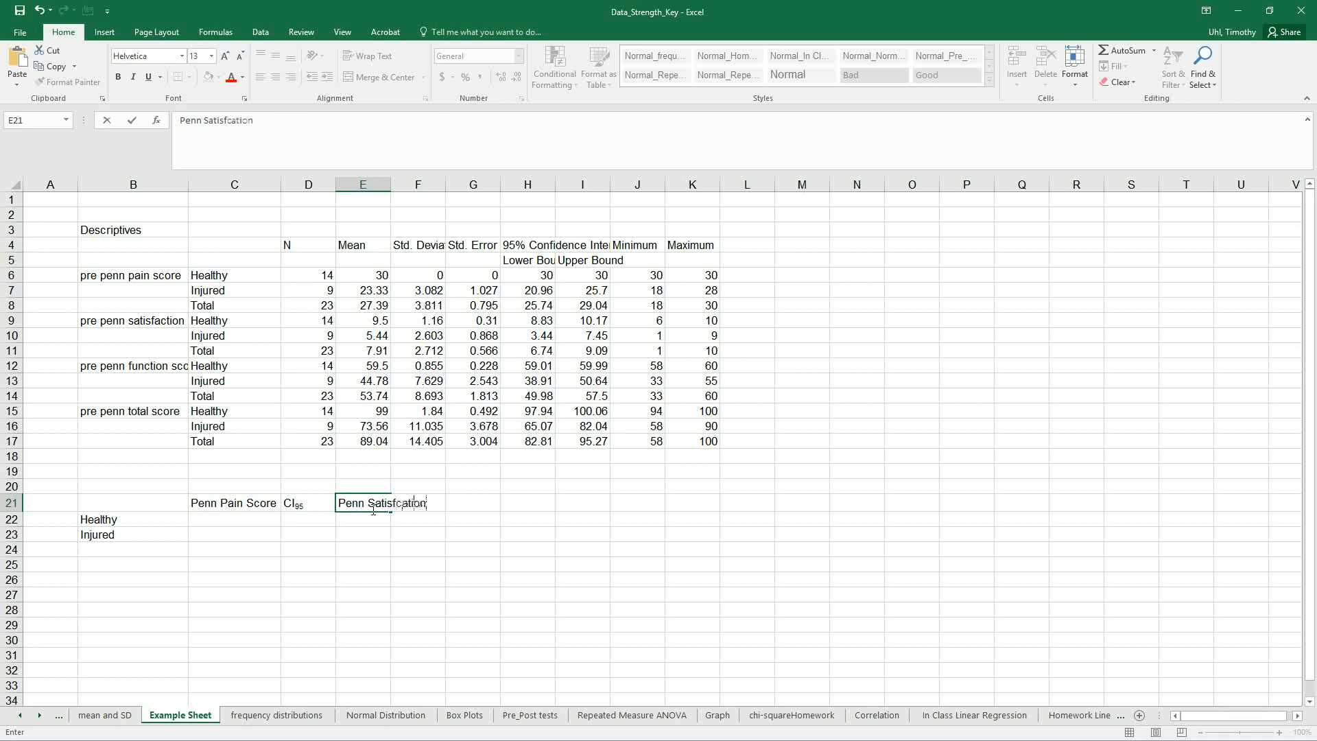
key(Tab)
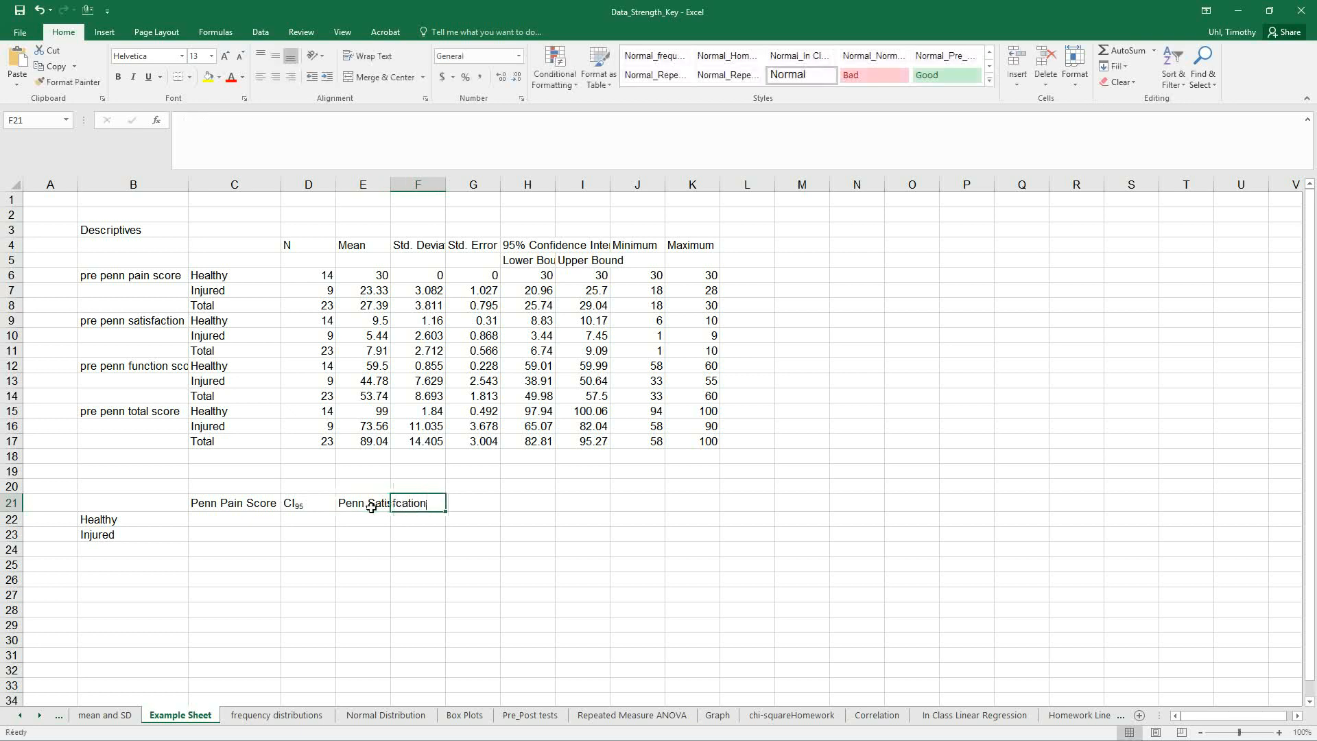
Copy the subscripted CI95 heading from D21 into F21 and widen column E to show its heading
click(318, 511)
key(ctrl+c)
click(426, 505)
key(ctrl+v)
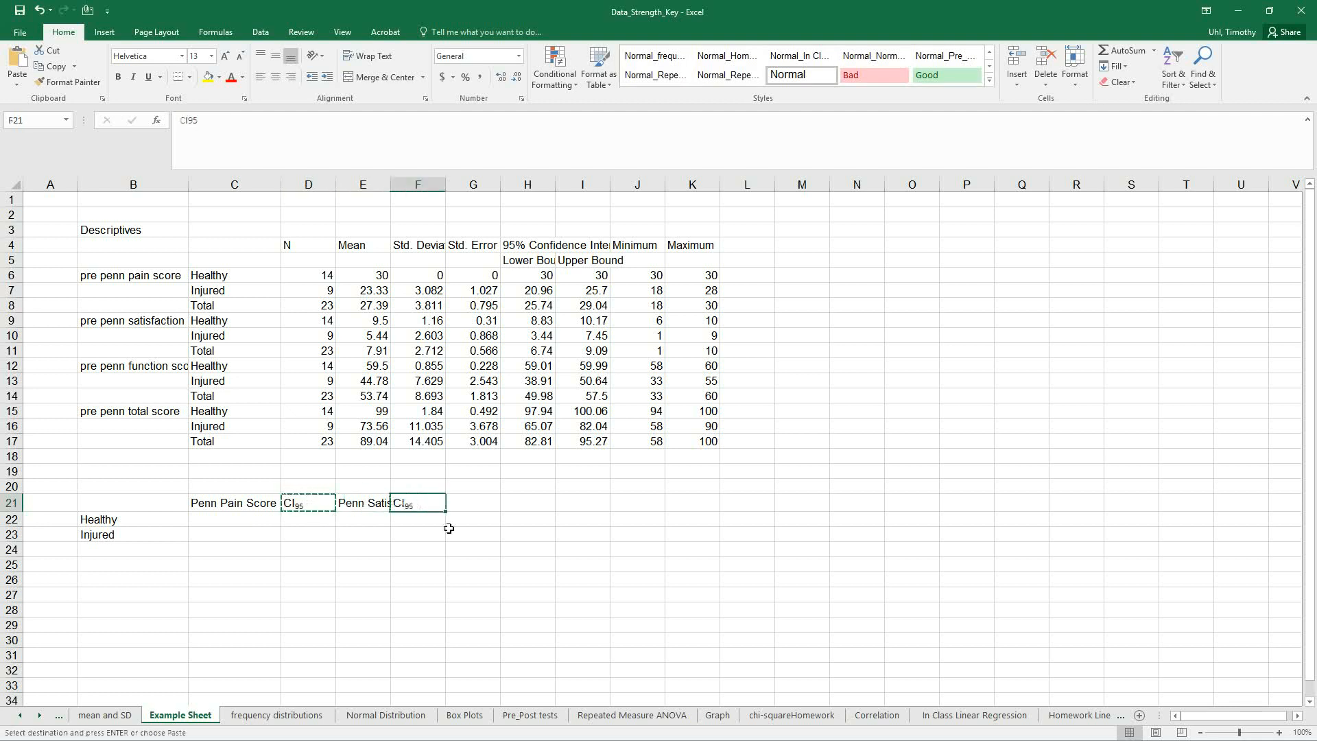
click(468, 552)
drag(391, 193, 436, 194)
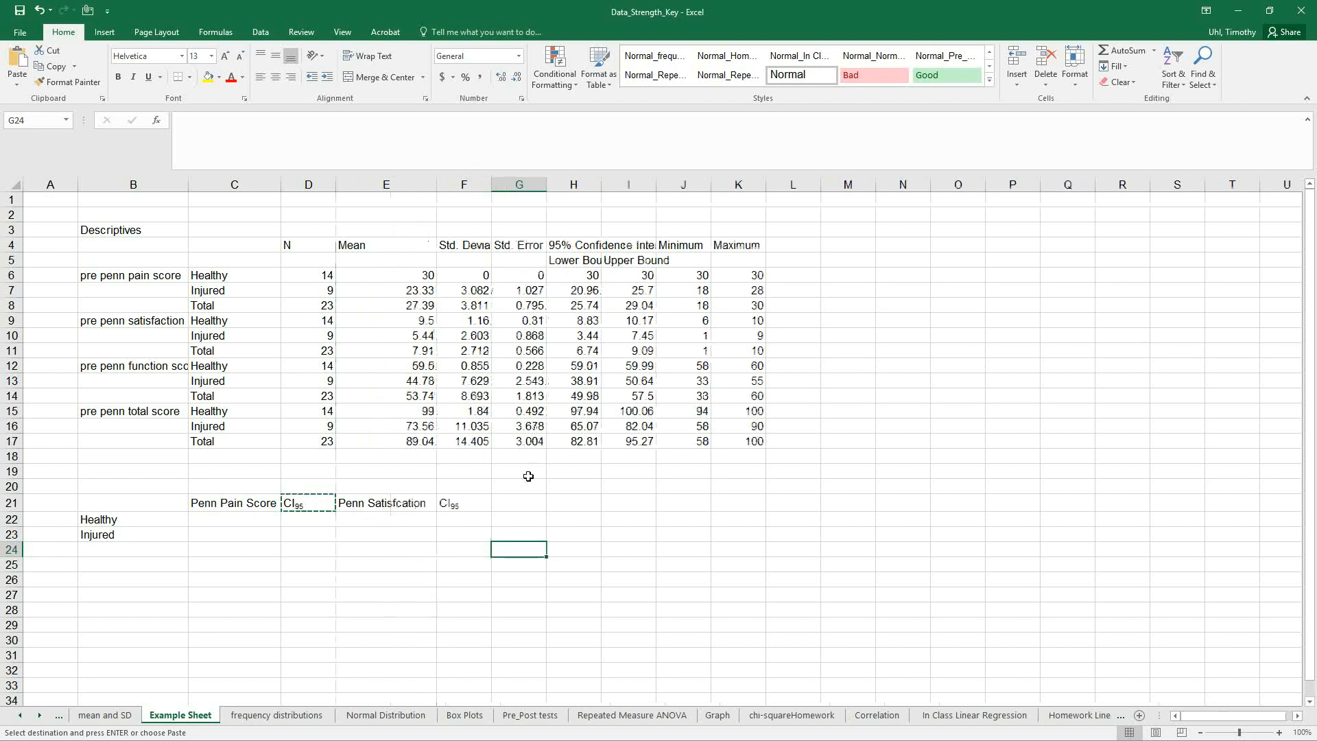
Enter the heading "Penn Function Score" in G21 of the summary table
click(523, 512)
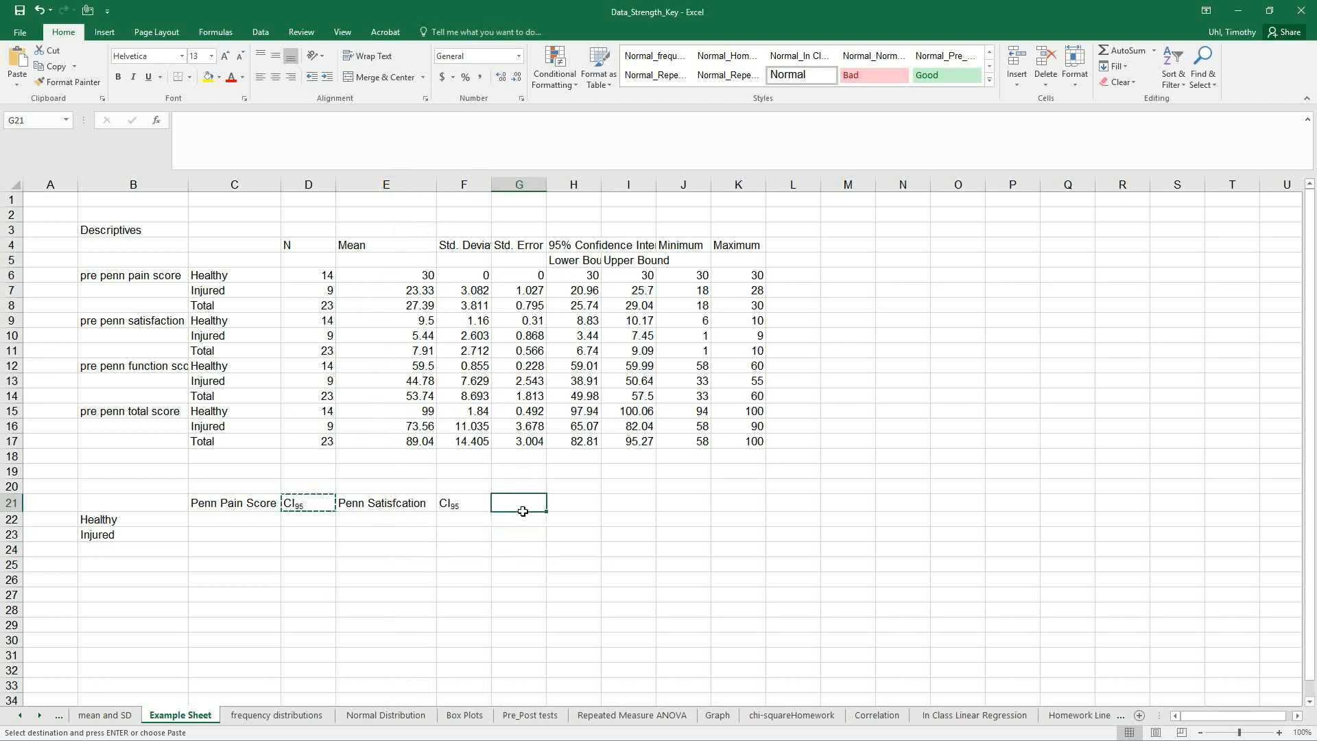
text(Penn Function)
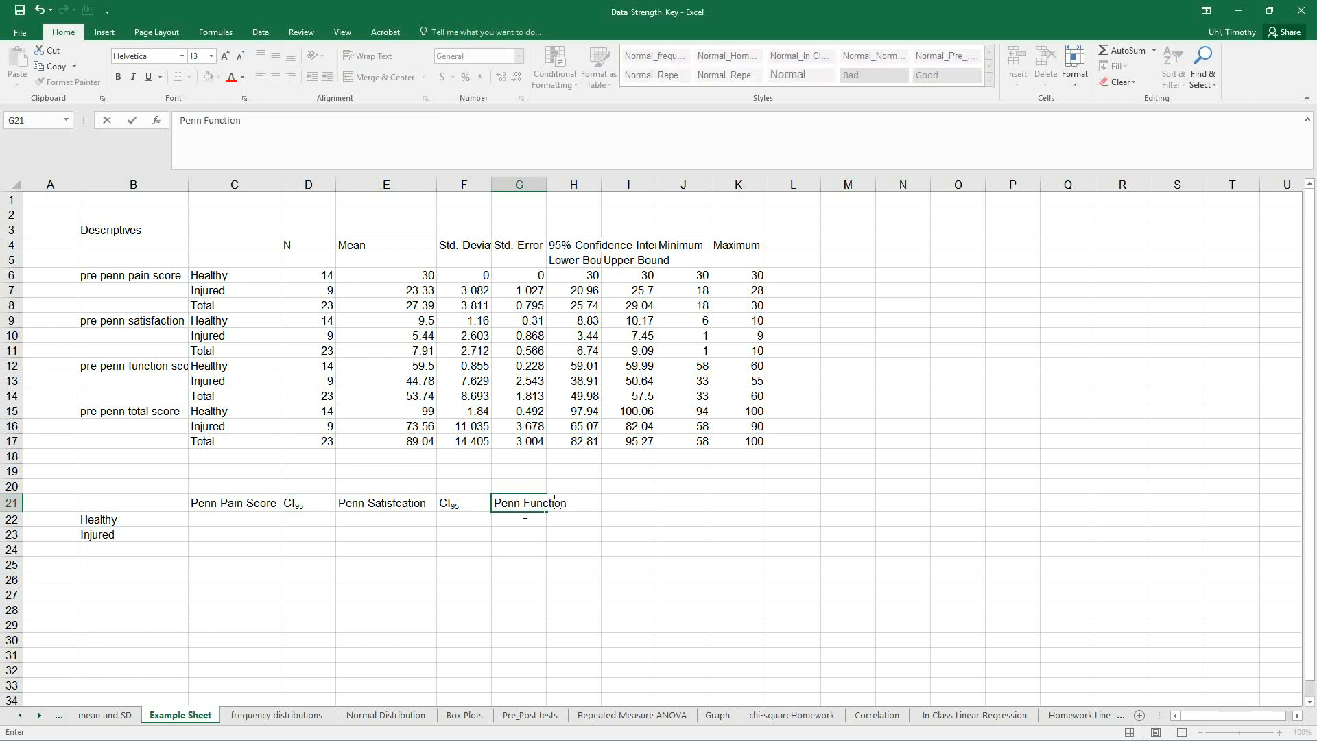
text( Score)
Extend the E21 heading to "Penn Satisfcation Score" and widen column E to fit it
click(403, 513)
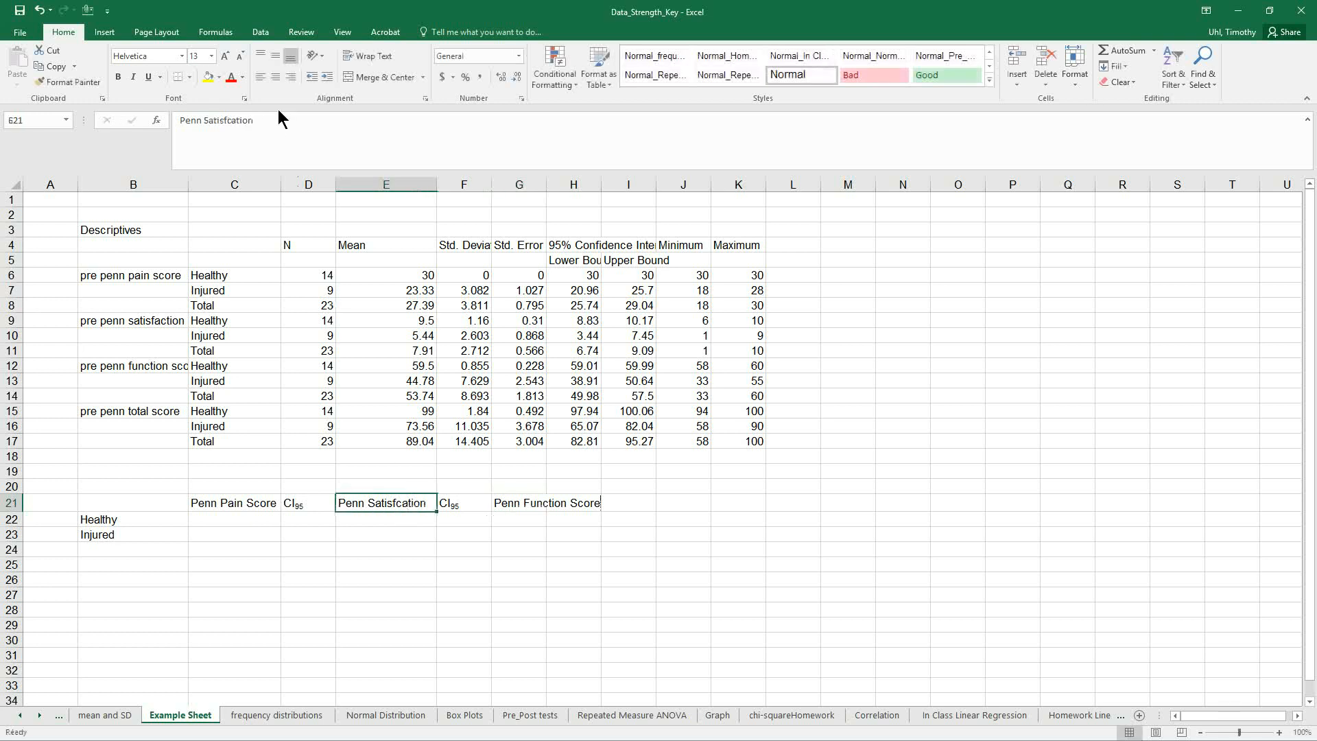
click(280, 132)
text(Score)
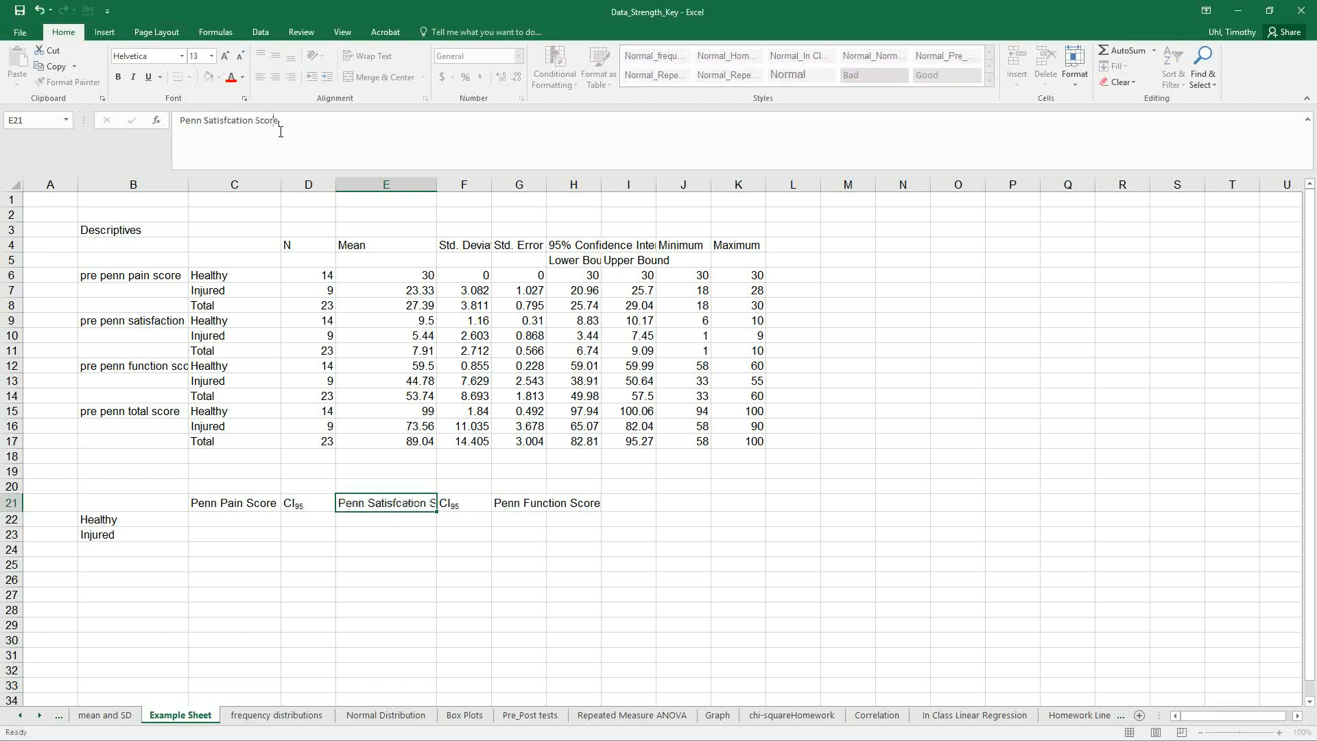
key(Tab)
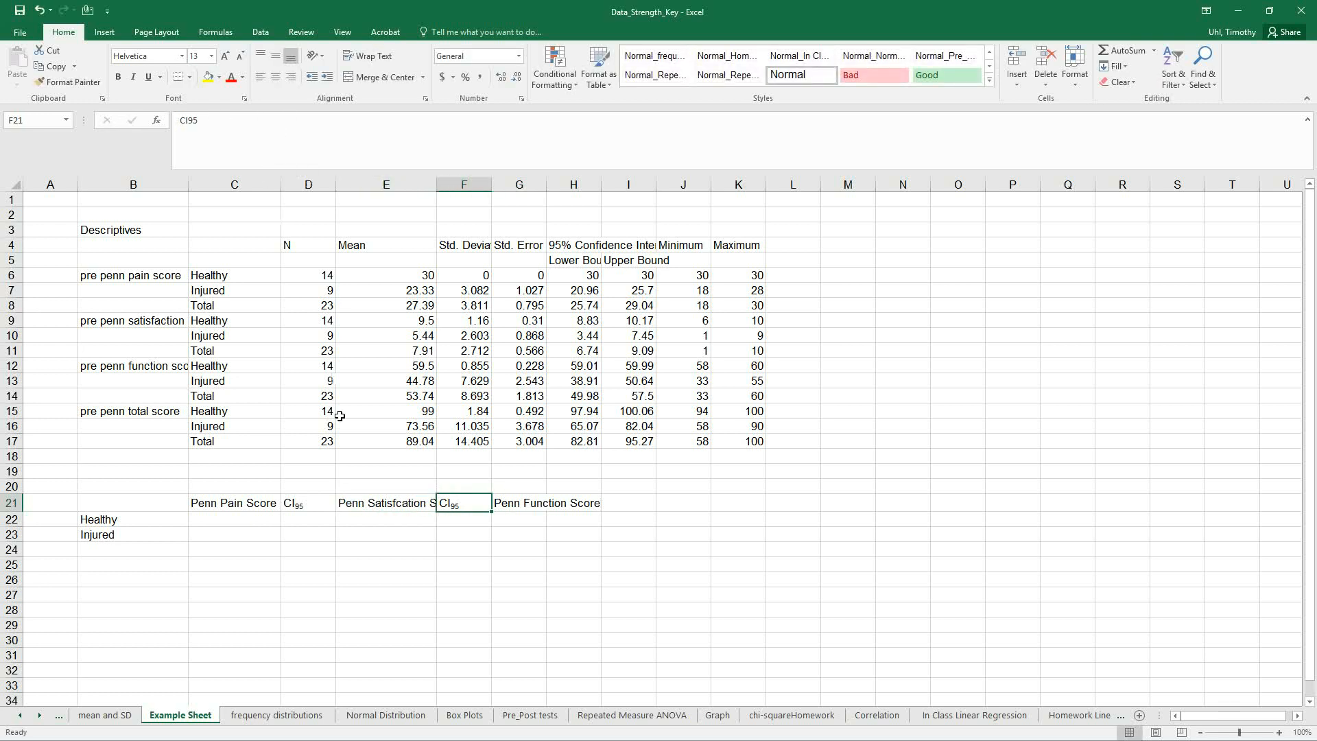
click(376, 502)
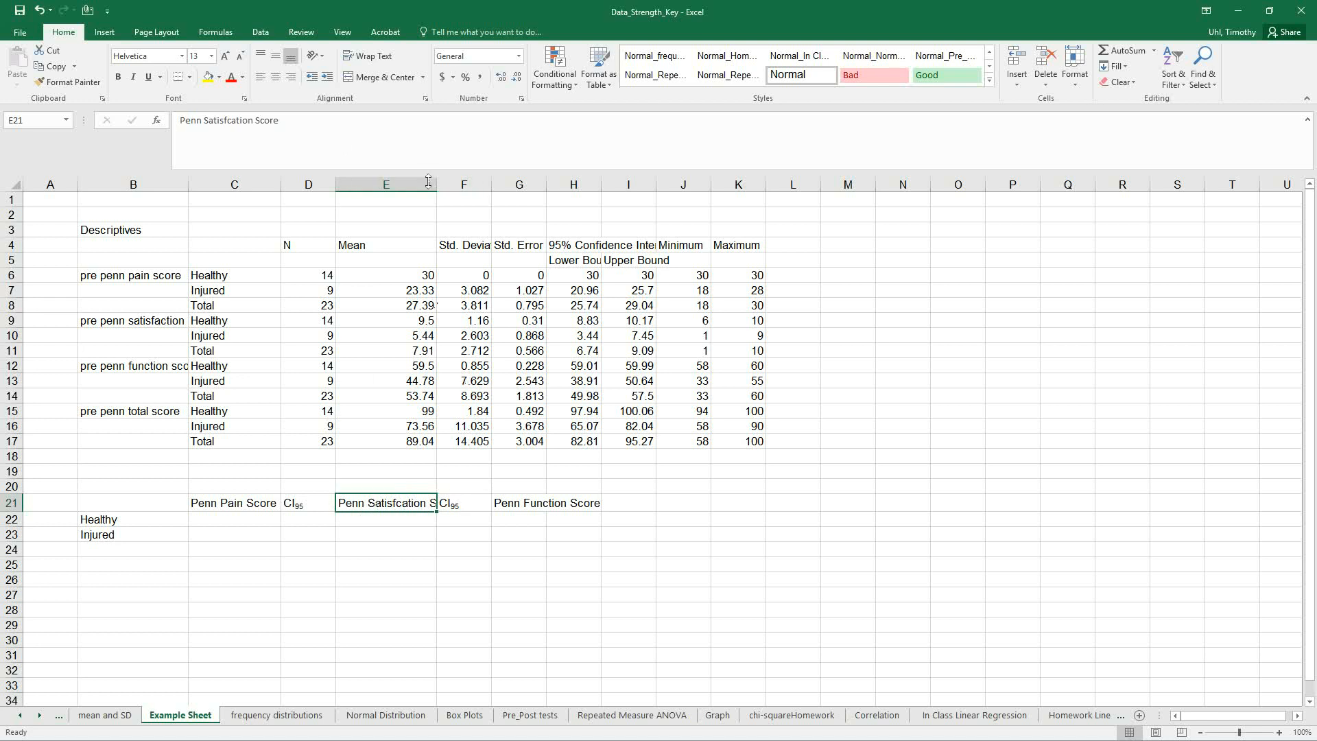
drag(437, 186, 474, 189)
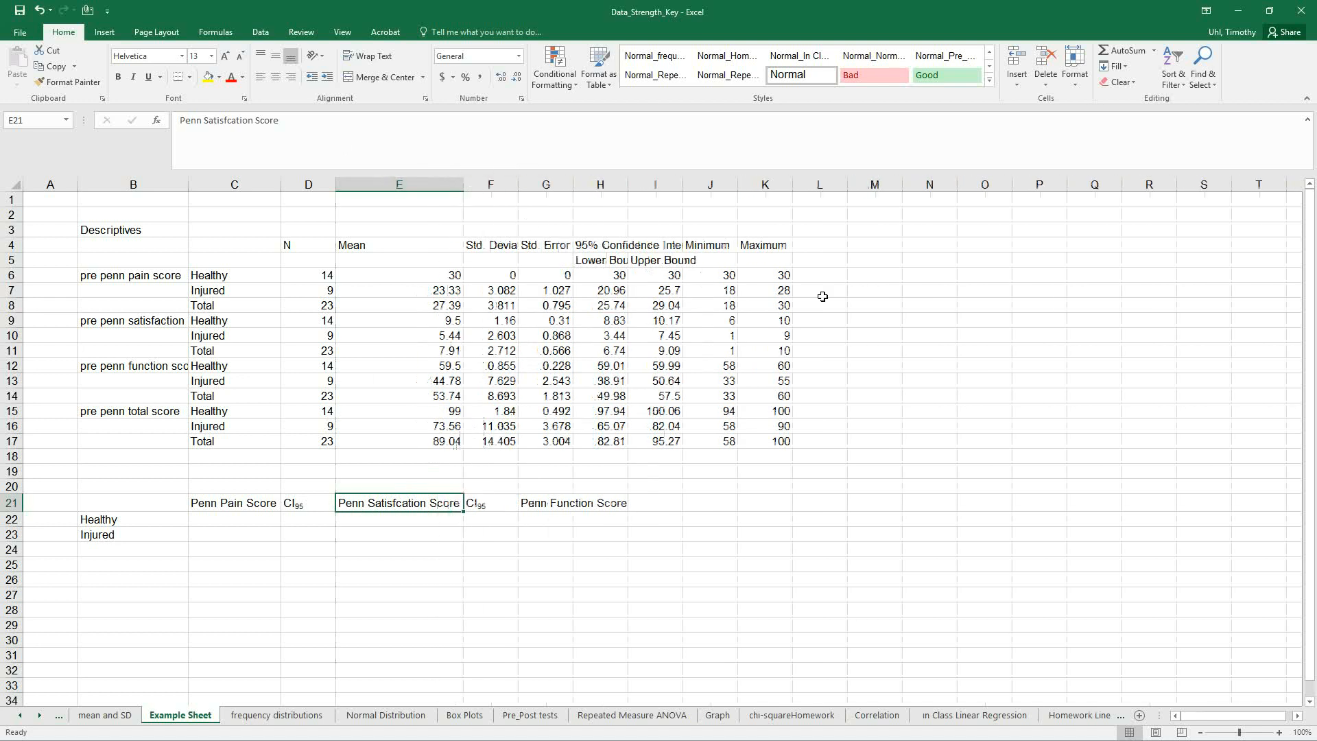
Widen column G to fit its heading and copy the subscripted CI95 heading from F21 into H21
drag(634, 194, 632, 194)
click(488, 511)
key(ctrl+c)
click(661, 512)
key(ctrl+v)
Enter the heading "Penn Total Score" in I21 and fit column I to its text
click(719, 513)
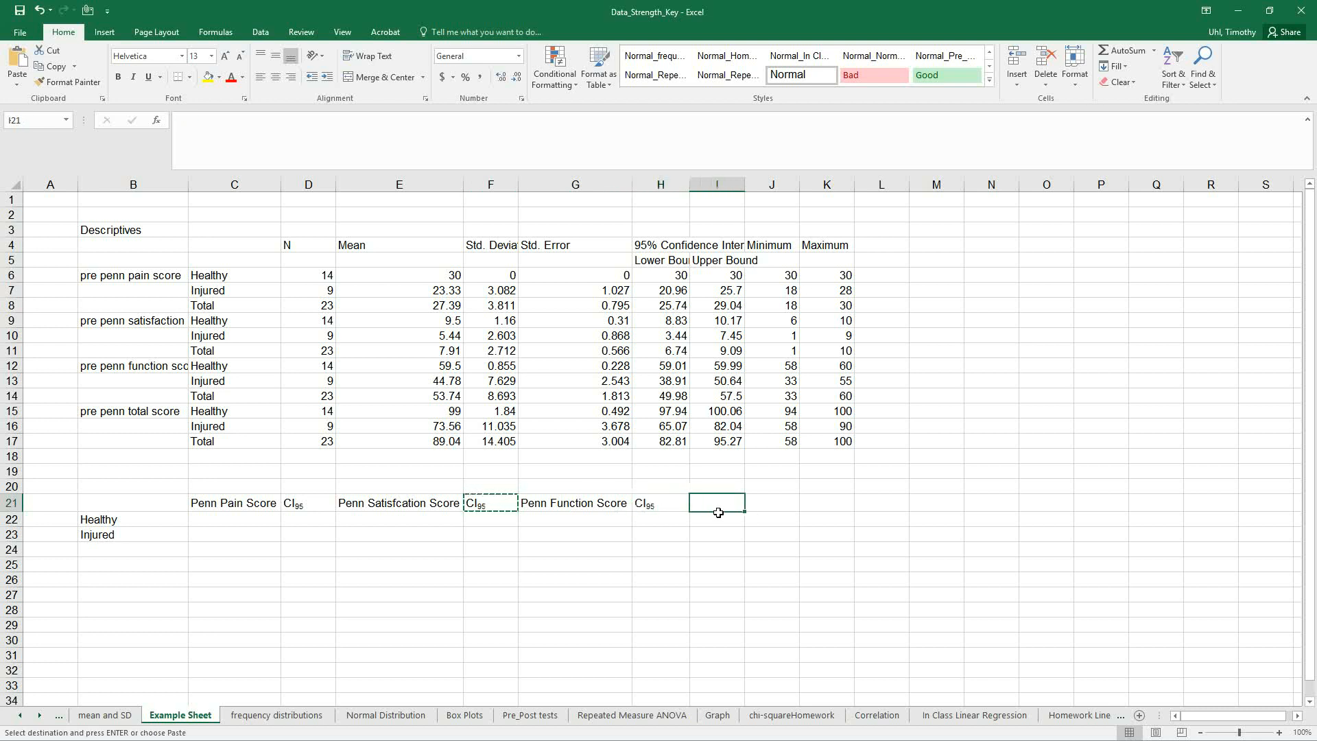
text(Pen)
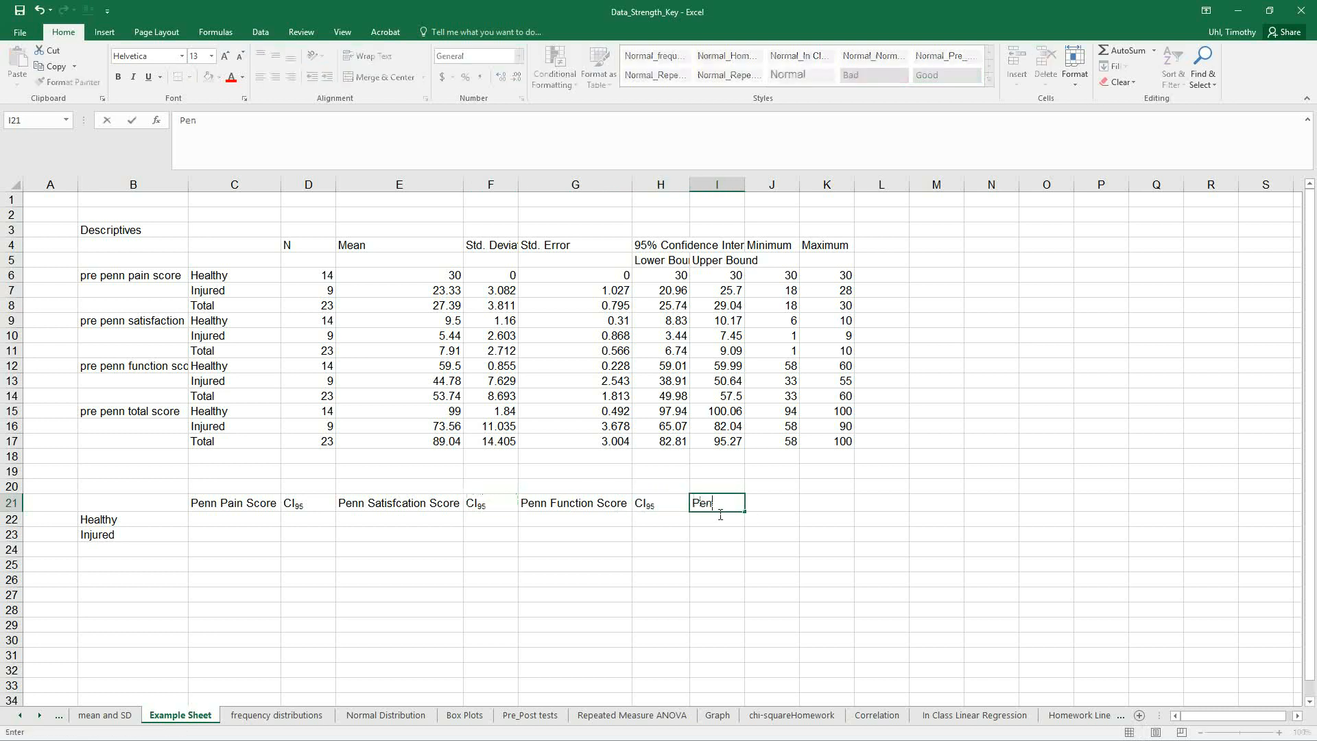
text(n Total Score)
key(Tab)
click(718, 513)
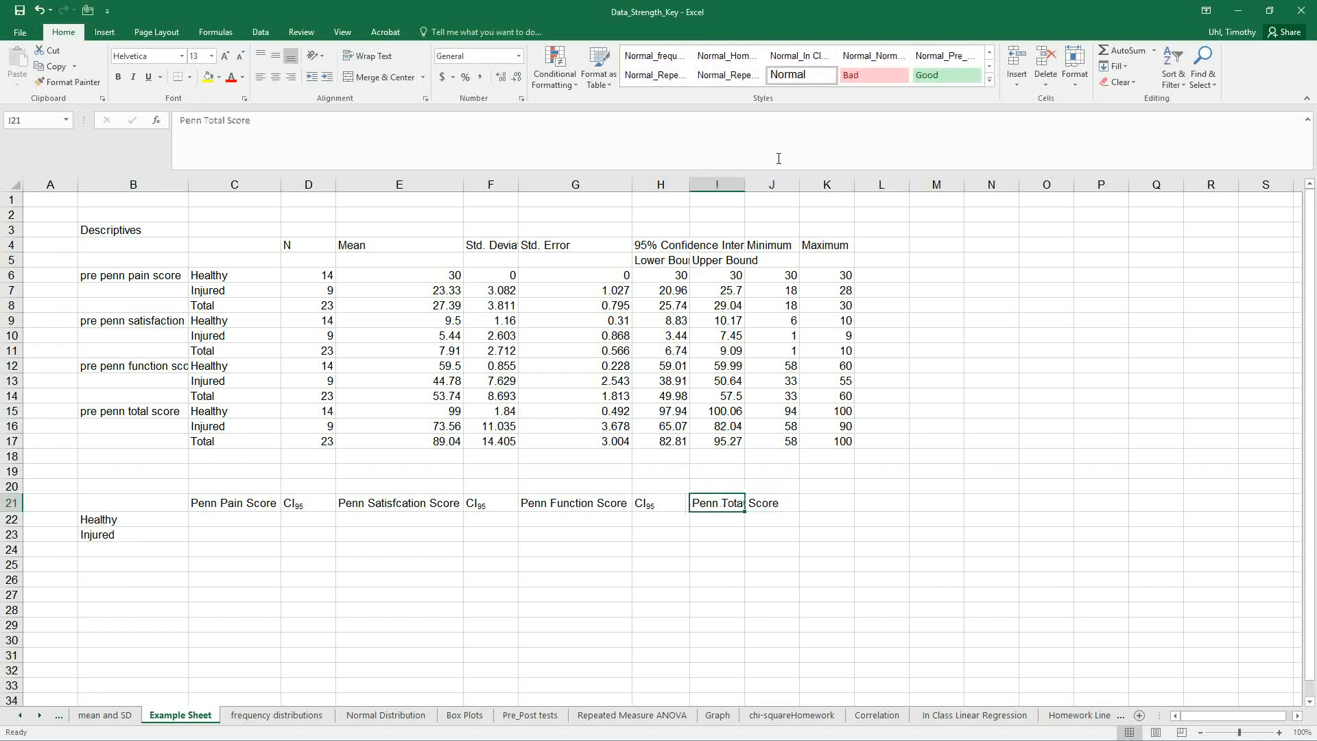
double_click(749, 191)
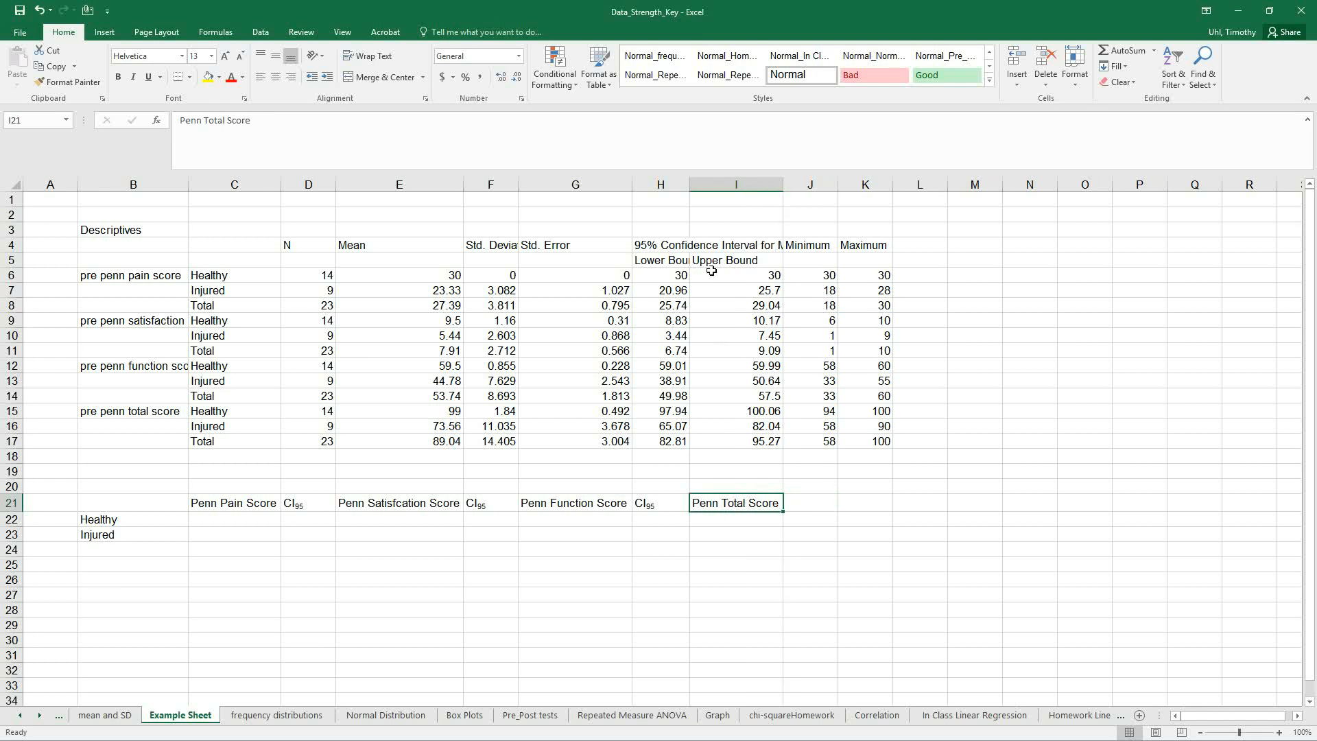
Copy the subscripted CI95 heading from H21 into J21, beside the total score heading
click(653, 508)
key(ctrl+c)
click(802, 509)
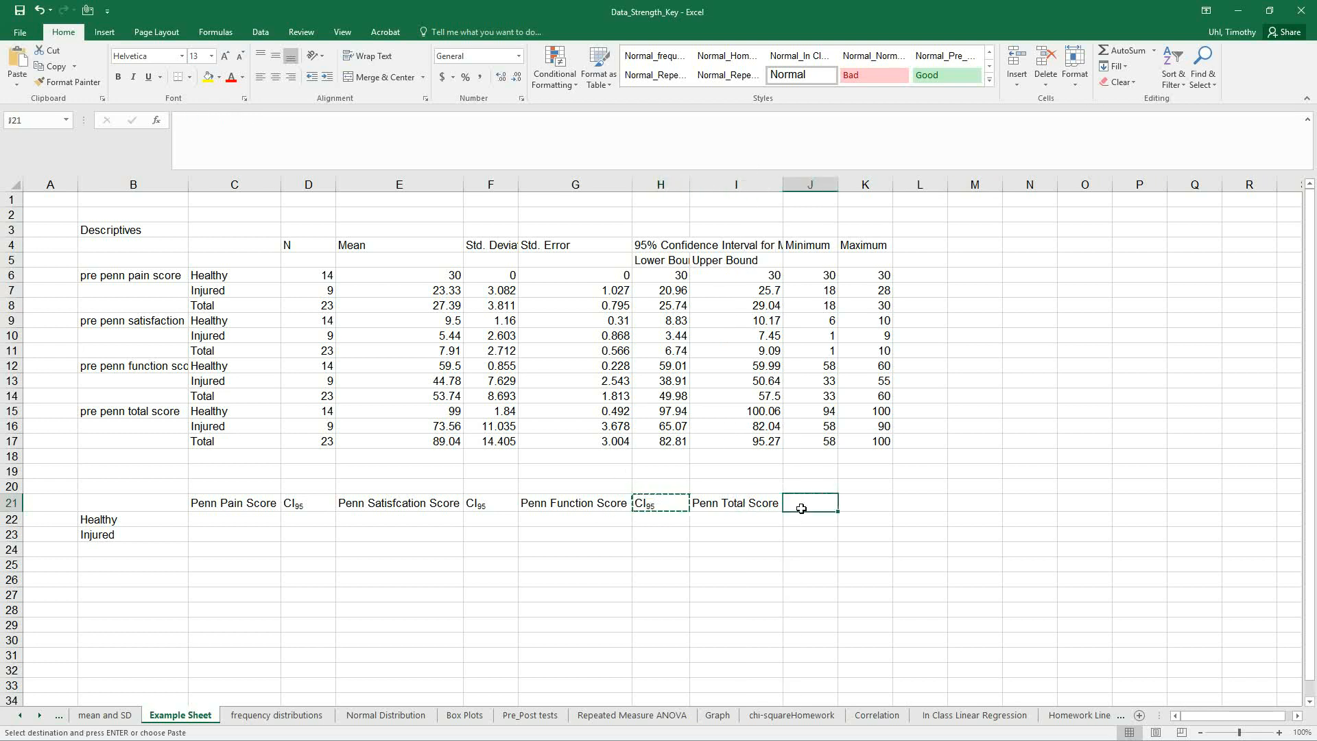
key(ctrl+v)
Copy the healthy and injured pain score means from E6:E7 into C22:C23 of the summary table
drag(387, 282, 385, 294)
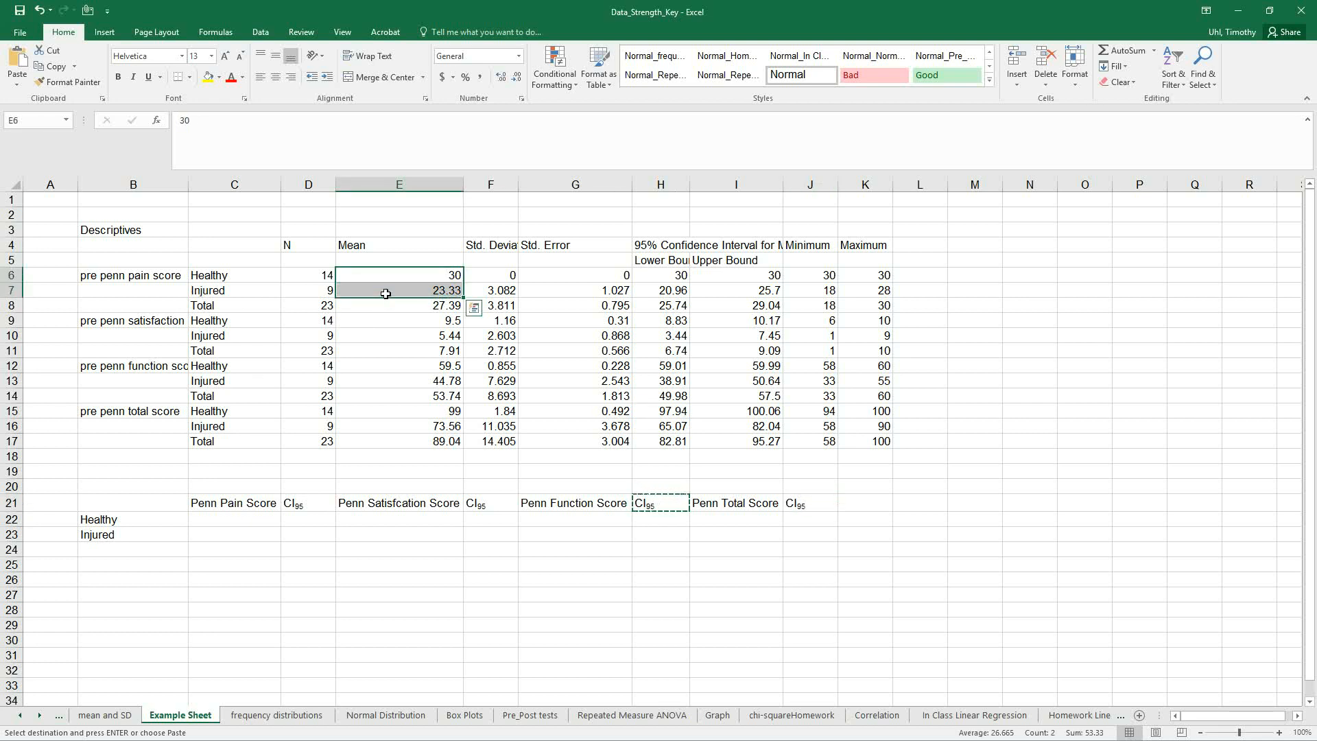
key(ctrl+c)
click(229, 526)
key(ctrl+v)
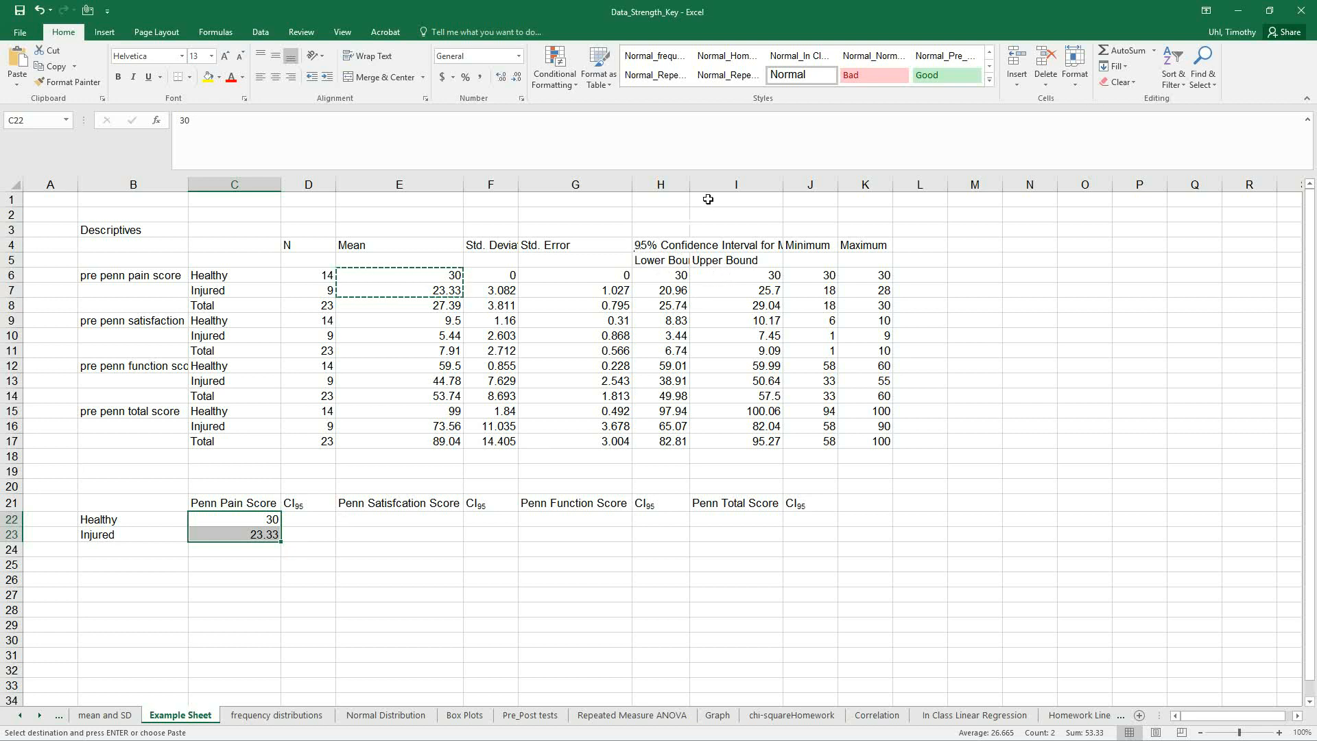
Widen column H to show the lower bound heading and enter the healthy pain score interval (30,30) in D22
drag(691, 190, 719, 190)
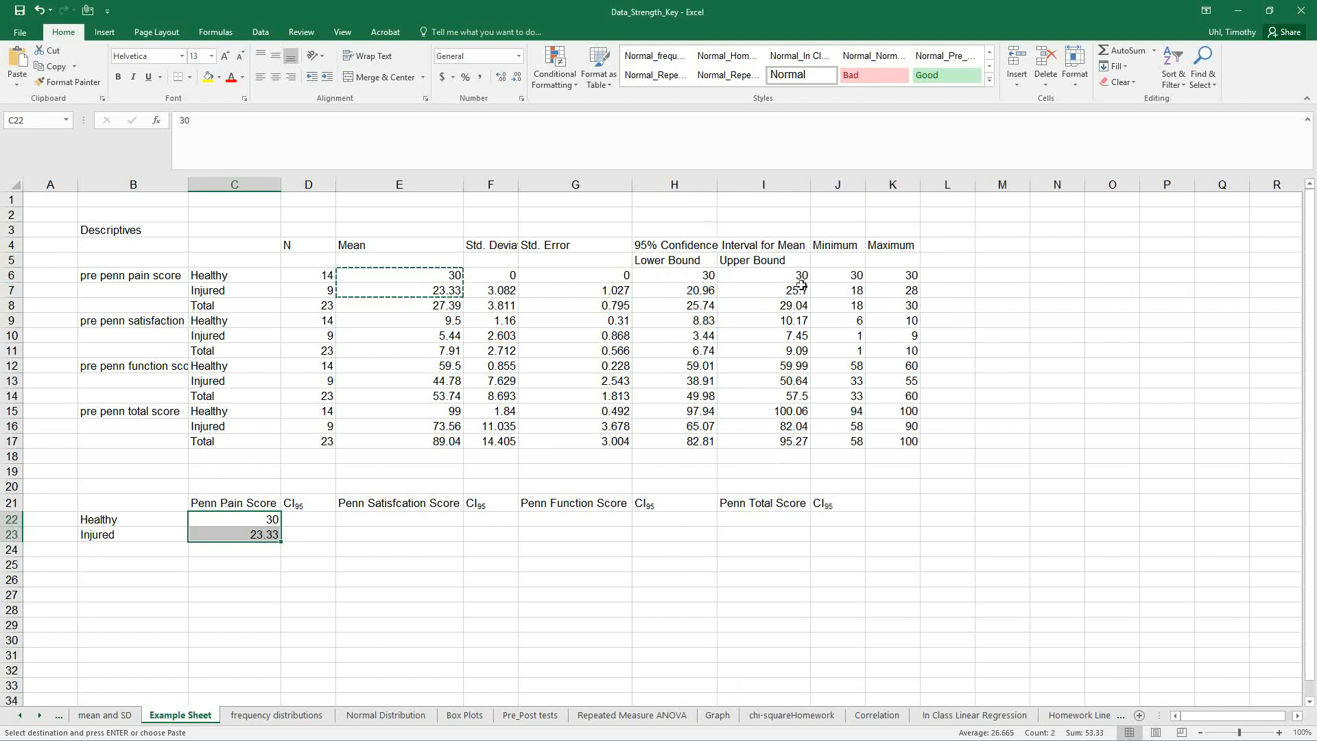
click(309, 525)
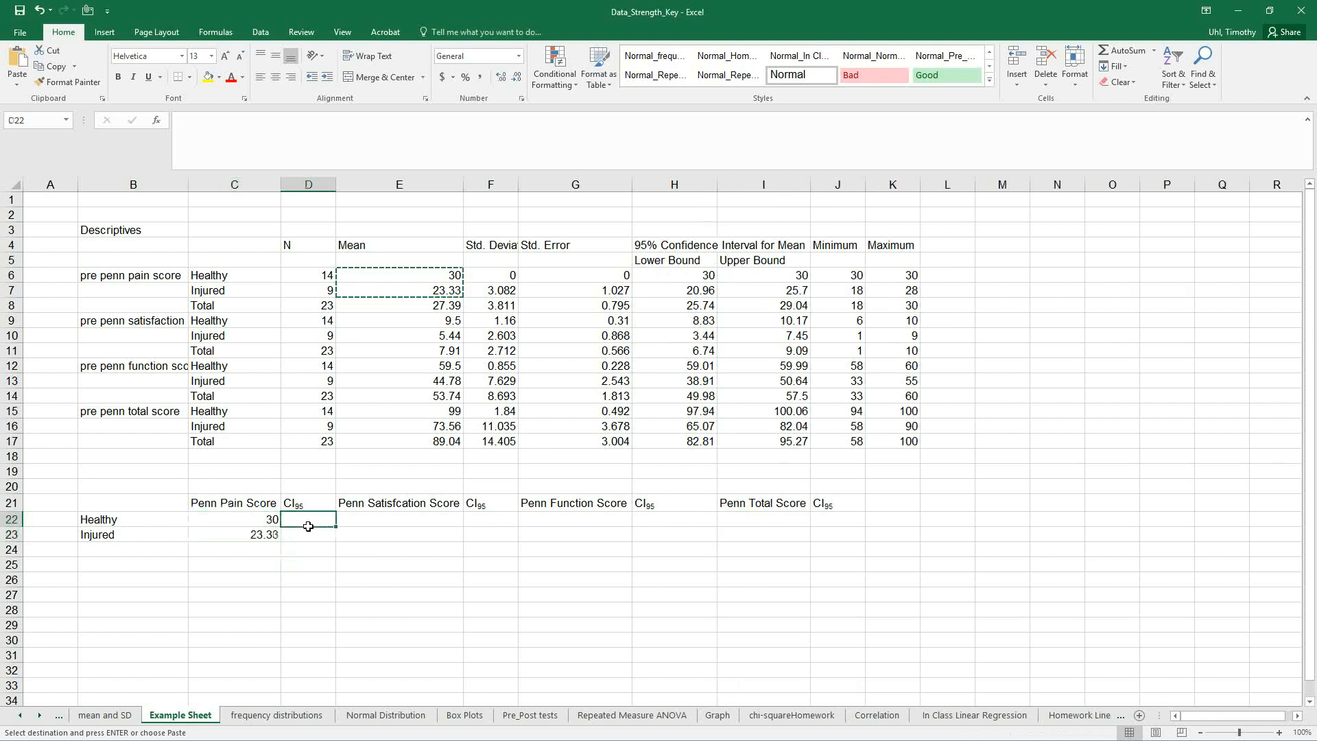
text(()
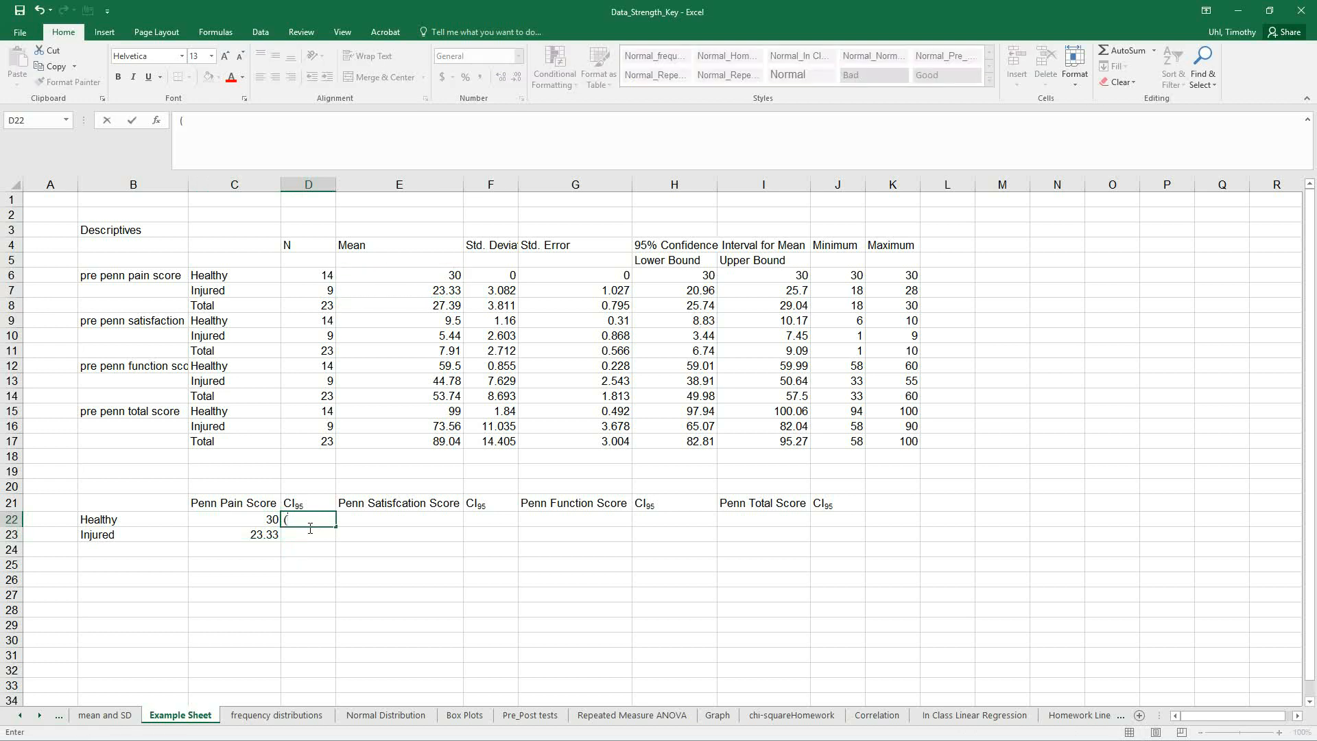
text(30,30))
key(Return)
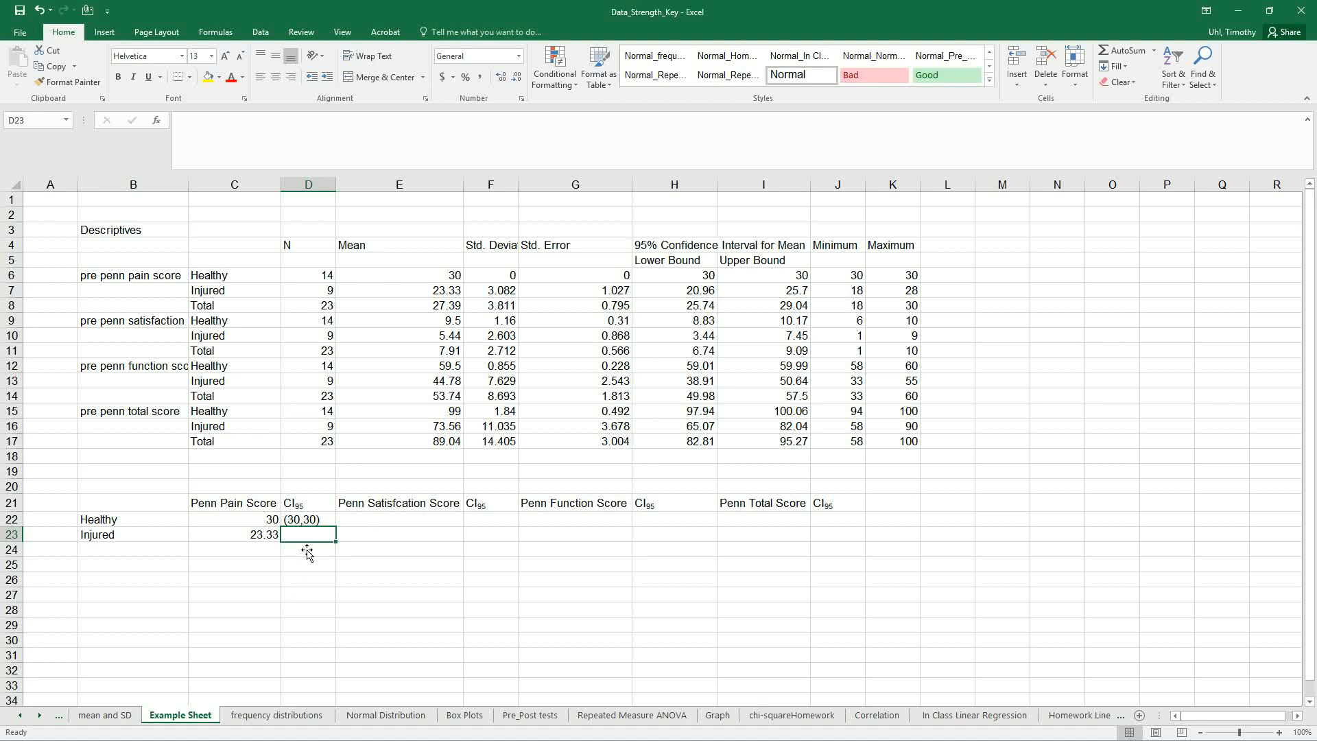
Enter the injured pain score confidence interval in D23 as (21,26), without a space after the comma
text((21, 26)
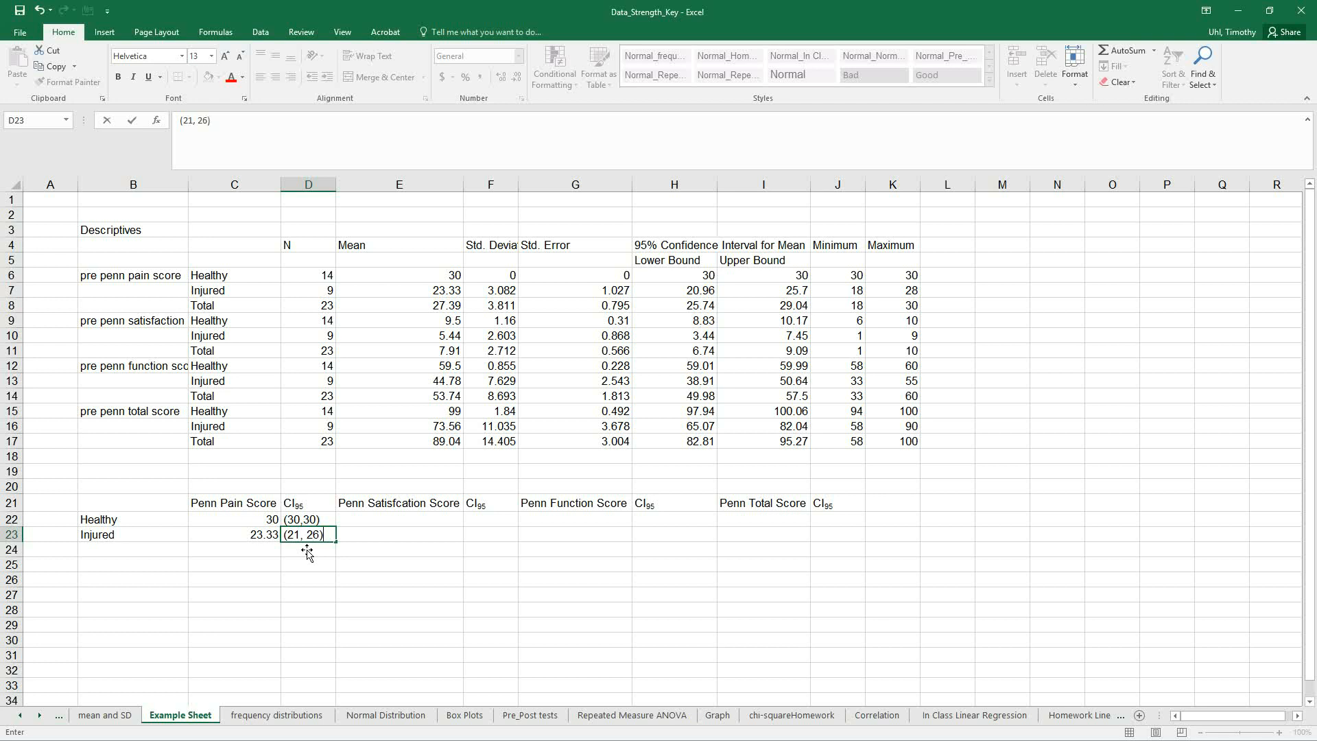
click(377, 580)
click(297, 535)
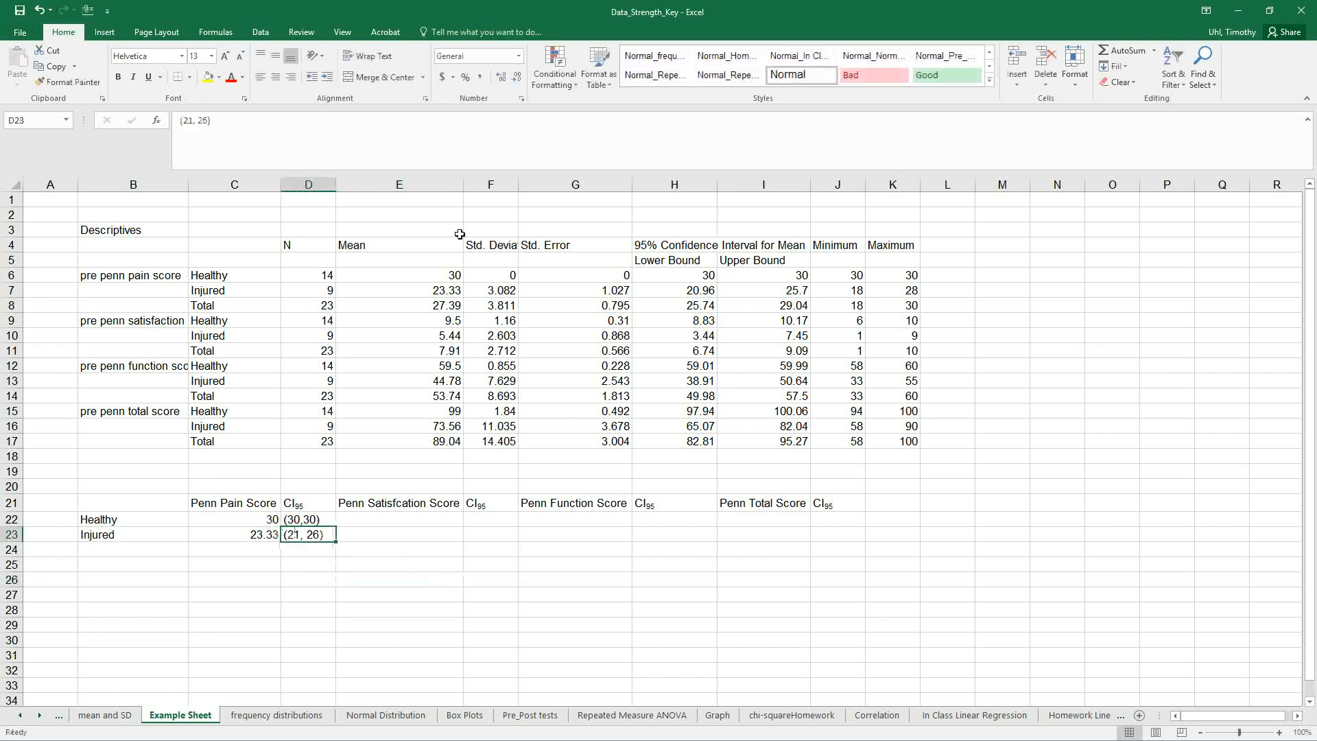
click(201, 120)
key(BackSpace)
click(289, 580)
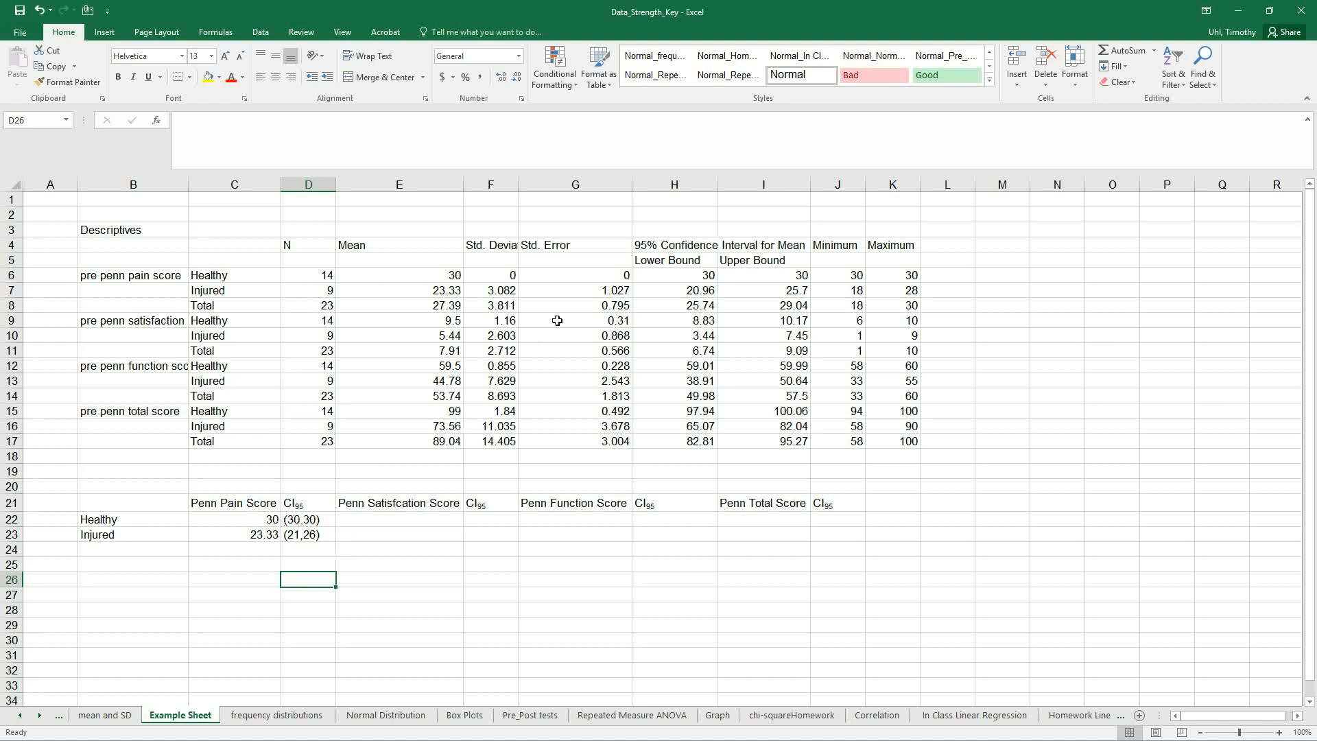
Copy the healthy and injured satisfaction means from E9:E10 into E22:E23 of the summary table
drag(405, 320, 405, 338)
key(ctrl+c)
click(419, 521)
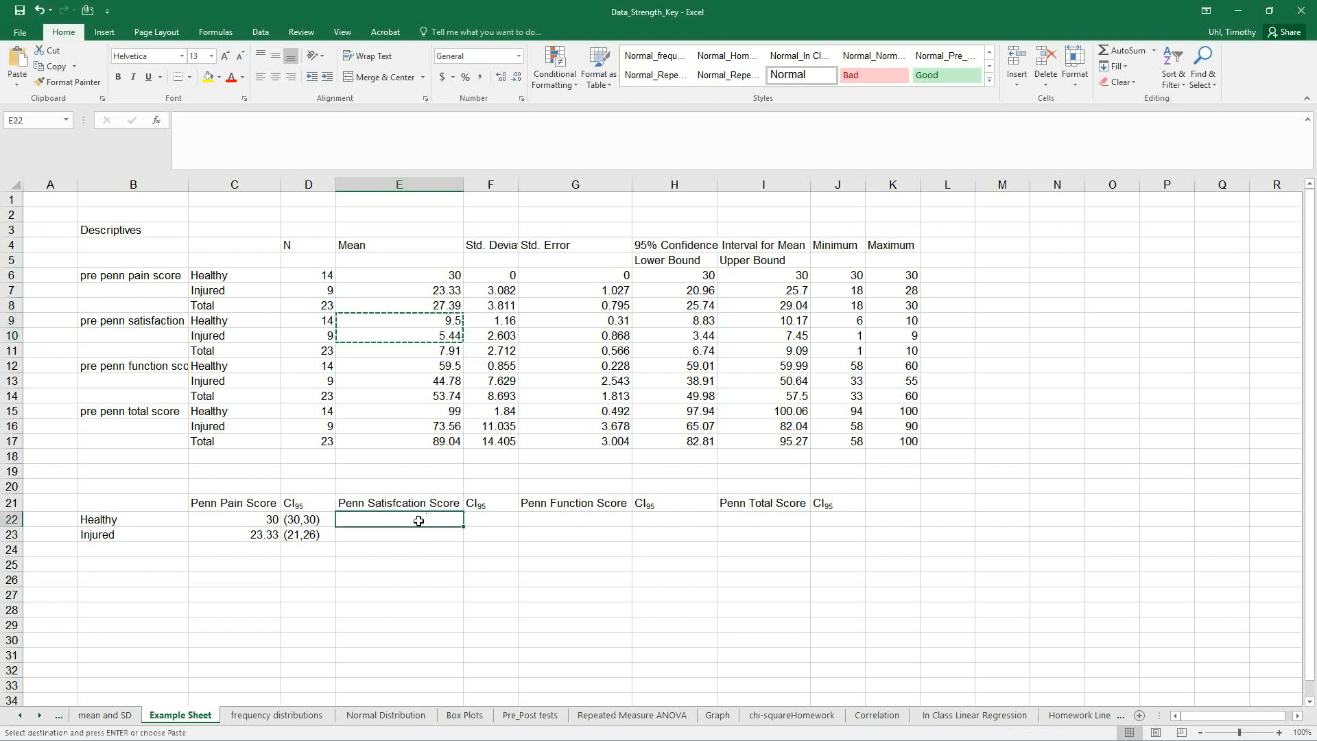
key(ctrl+v)
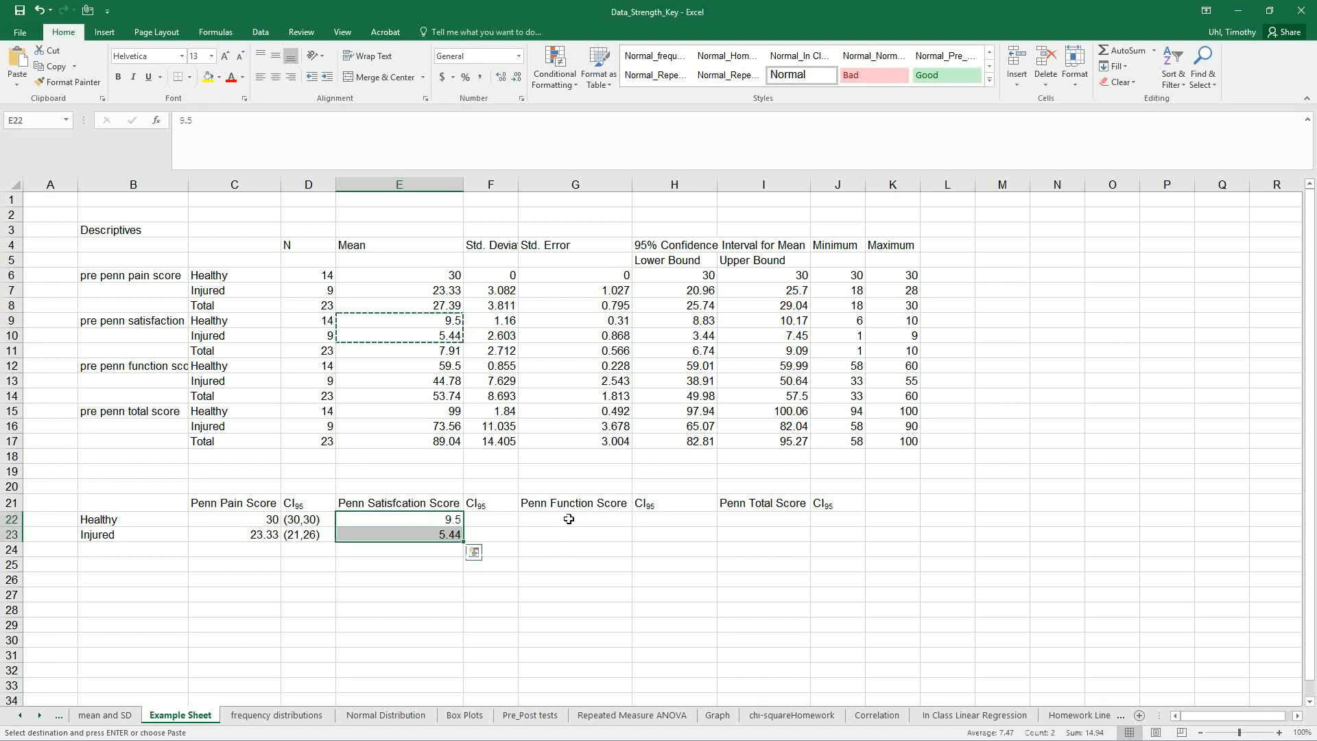
Copy the healthy and injured function score means from E12:E13 into G22:G23 of the summary table
drag(422, 369, 415, 387)
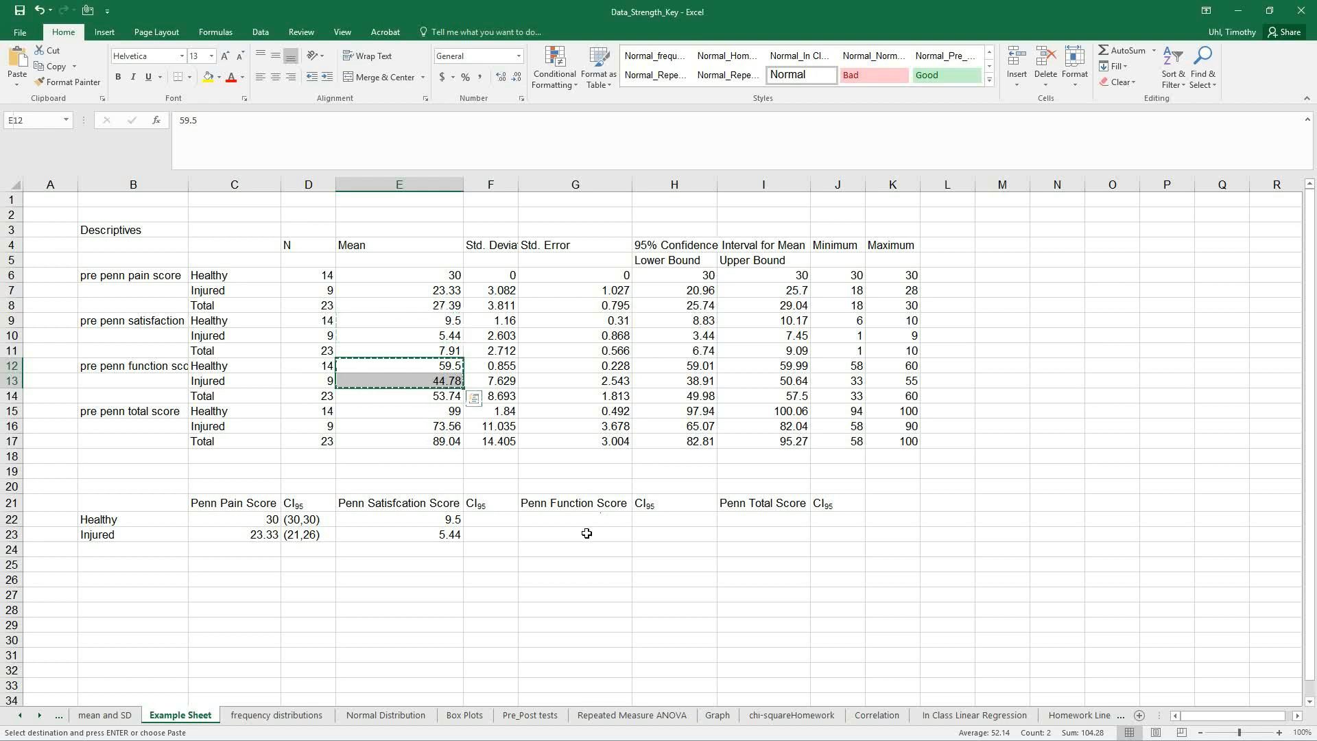
drag(585, 522, 584, 535)
key(ctrl+v)
Copy the healthy and injured total score means from E15:E16 into I22:I23 of the summary table
drag(410, 412, 397, 431)
key(ctrl+c)
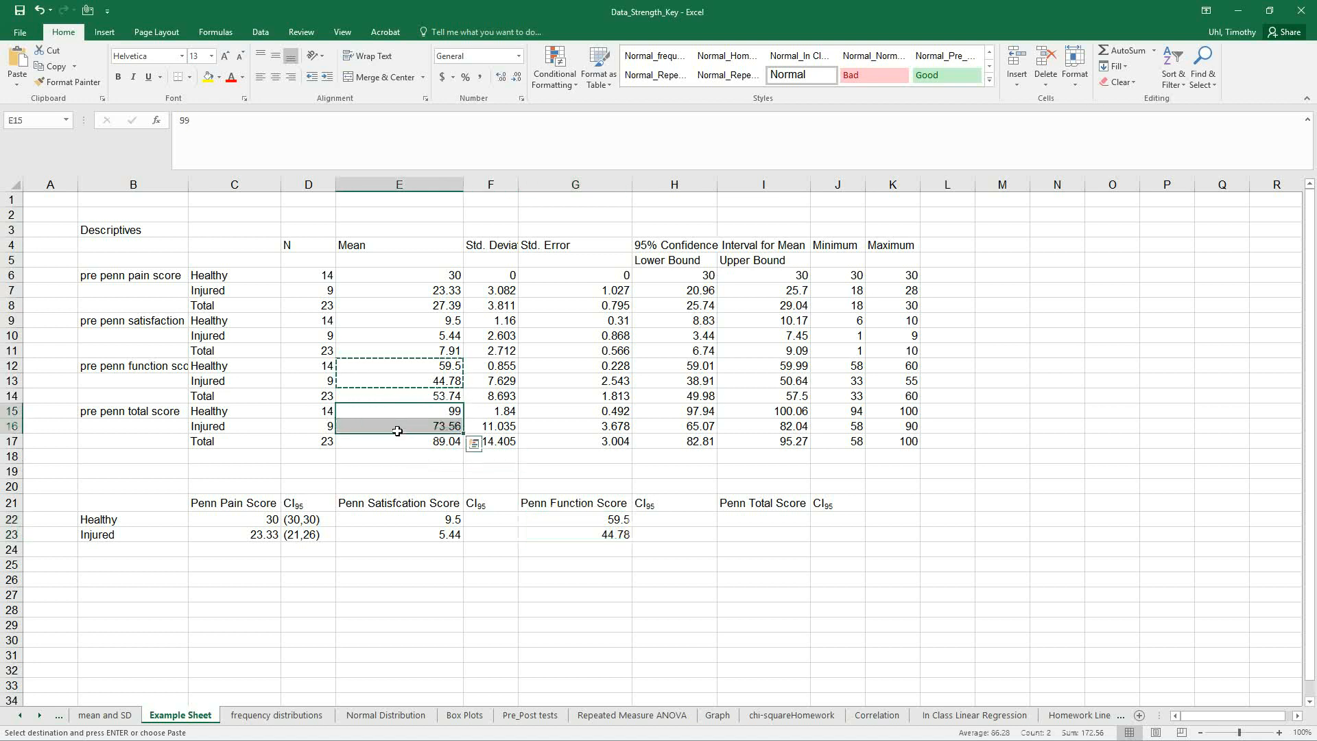
click(783, 524)
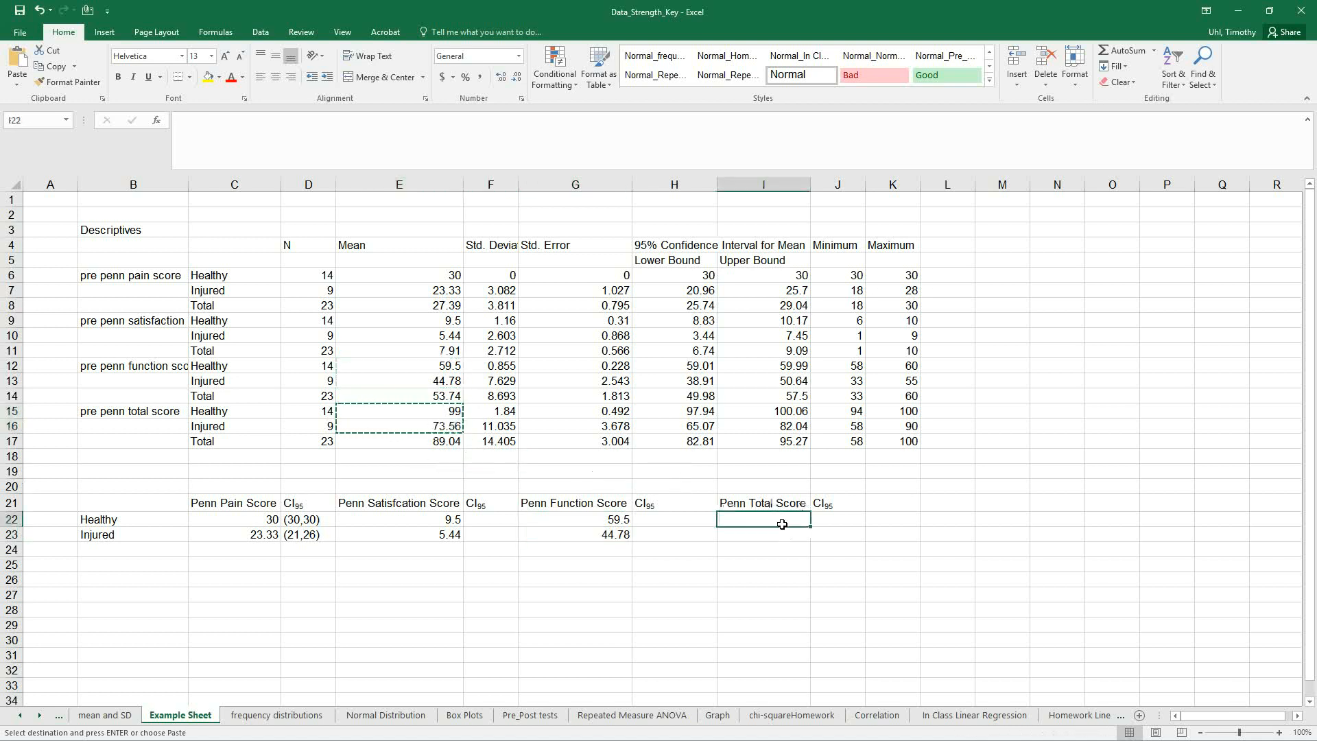
key(ctrl+v)
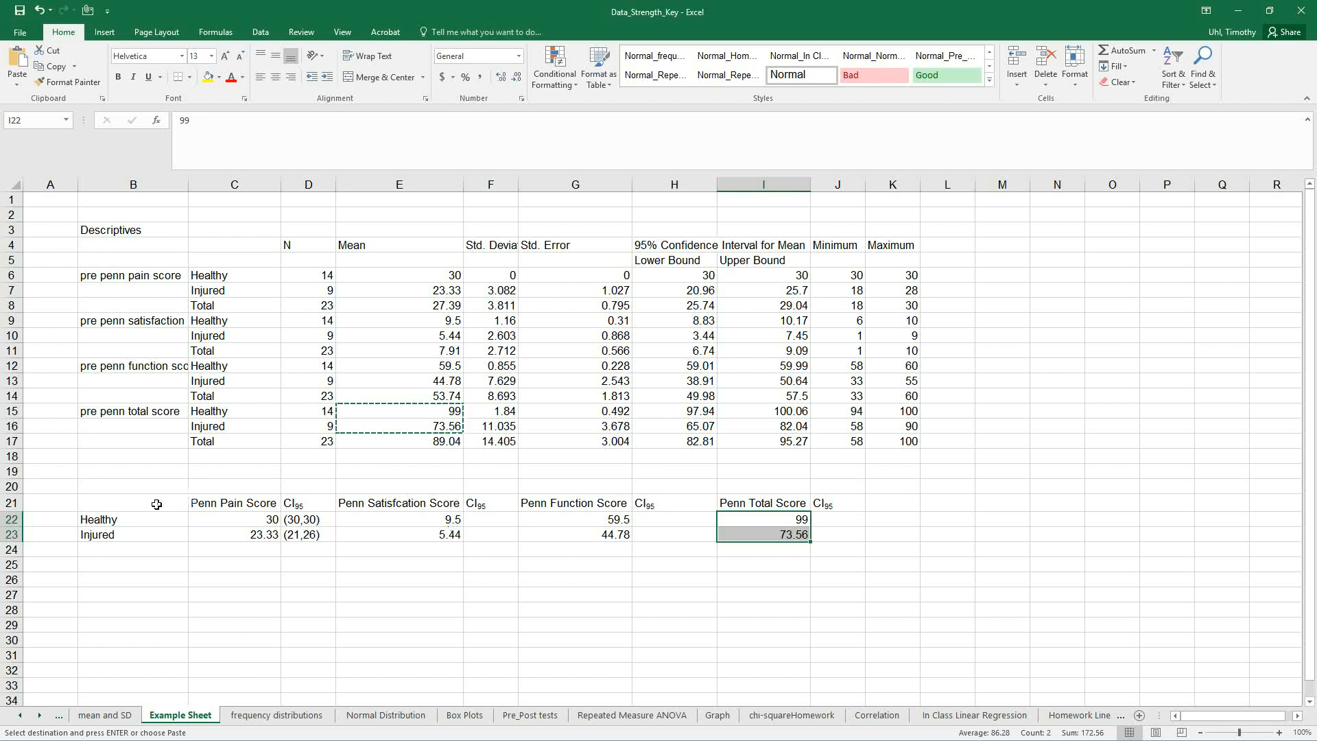
Add a bottom border and a top border to the summary table's heading row, B21:J21
drag(157, 505, 837, 505)
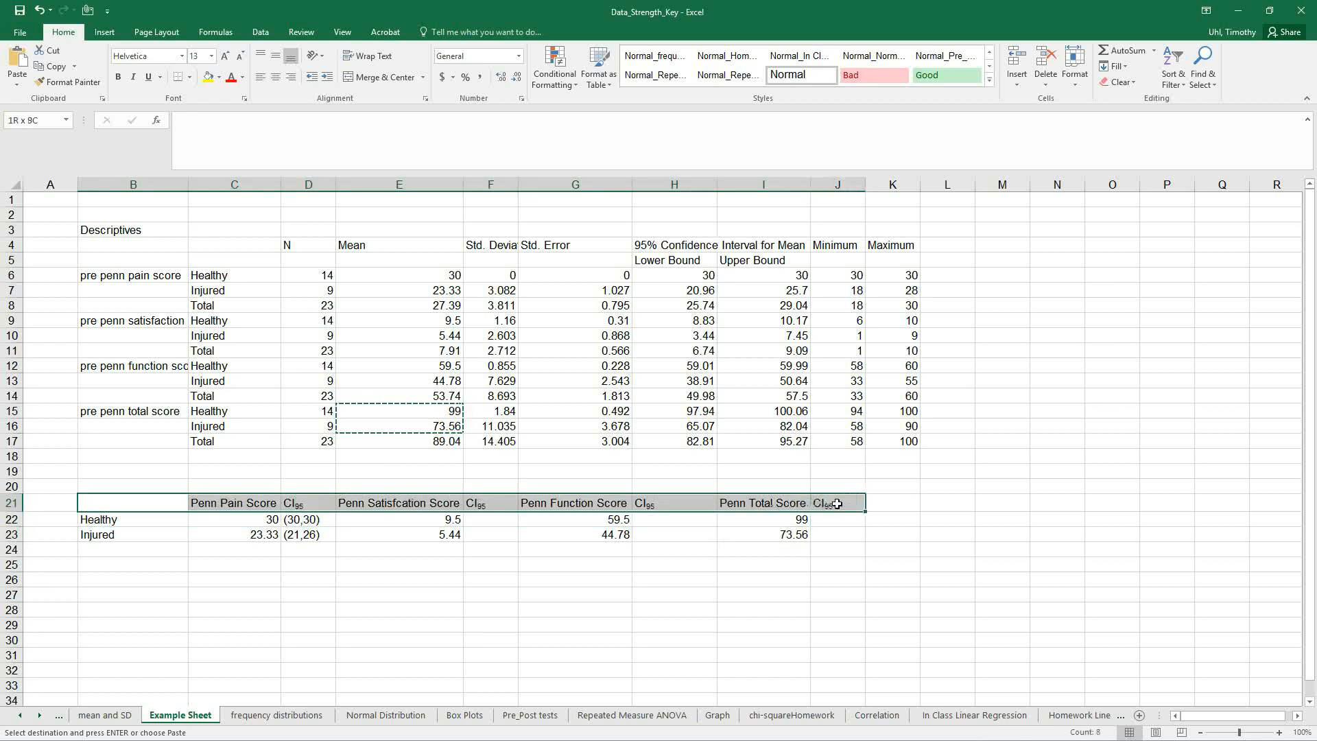
drag(837, 504, 838, 504)
click(180, 76)
click(188, 80)
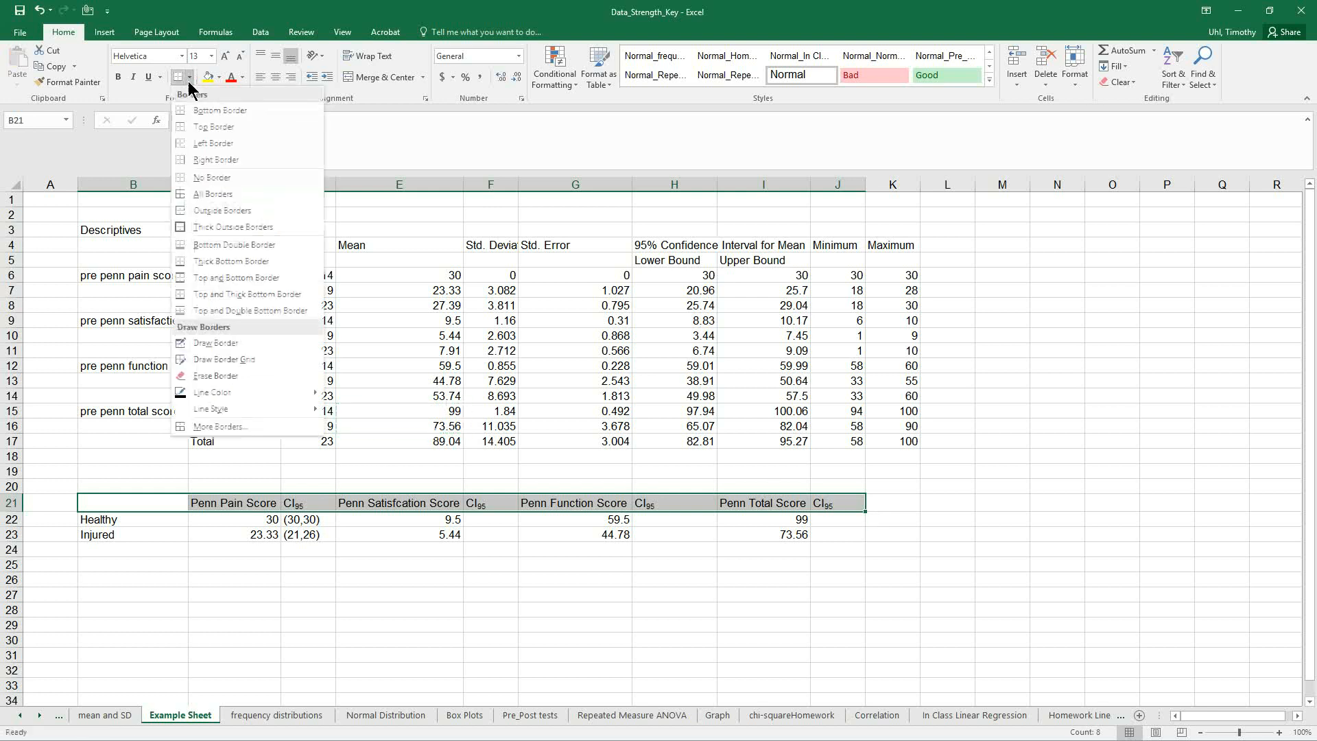
click(207, 131)
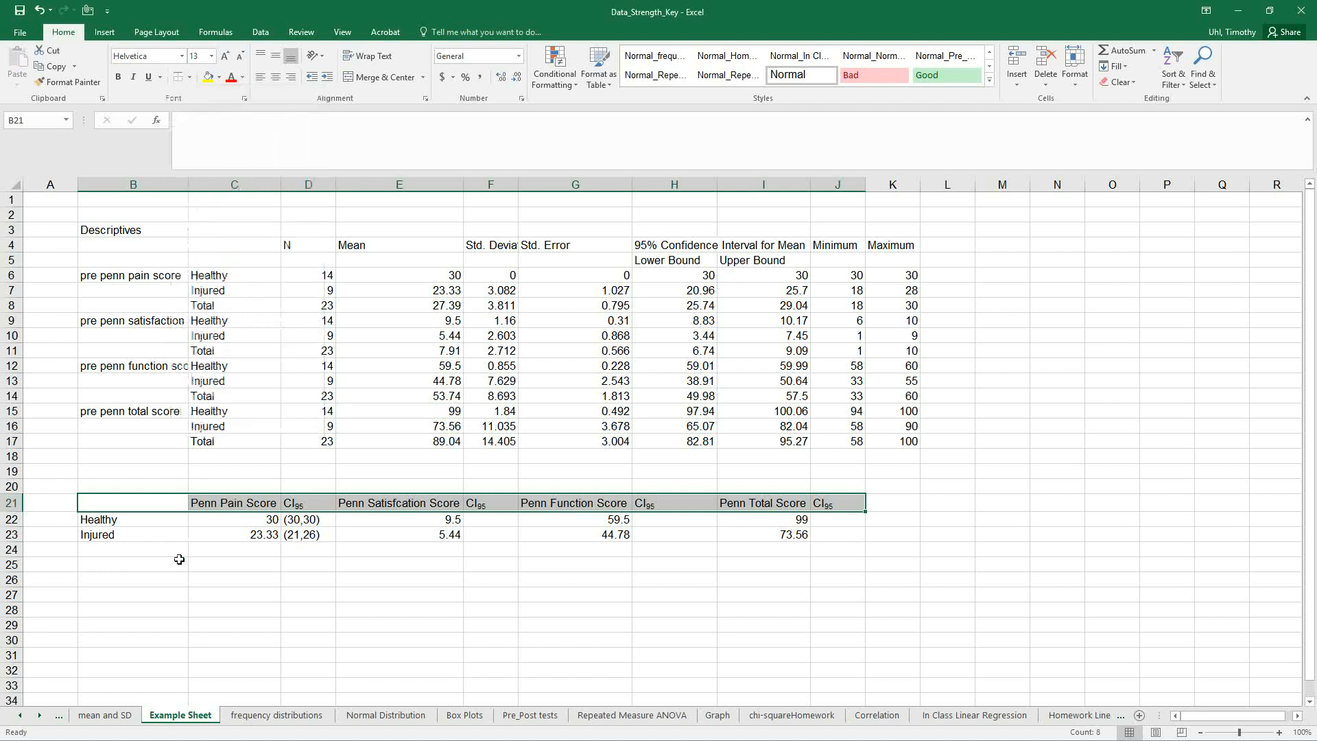
click(175, 580)
Add a bottom border to the Injured row of the summary table, B23:J23
drag(123, 535, 830, 540)
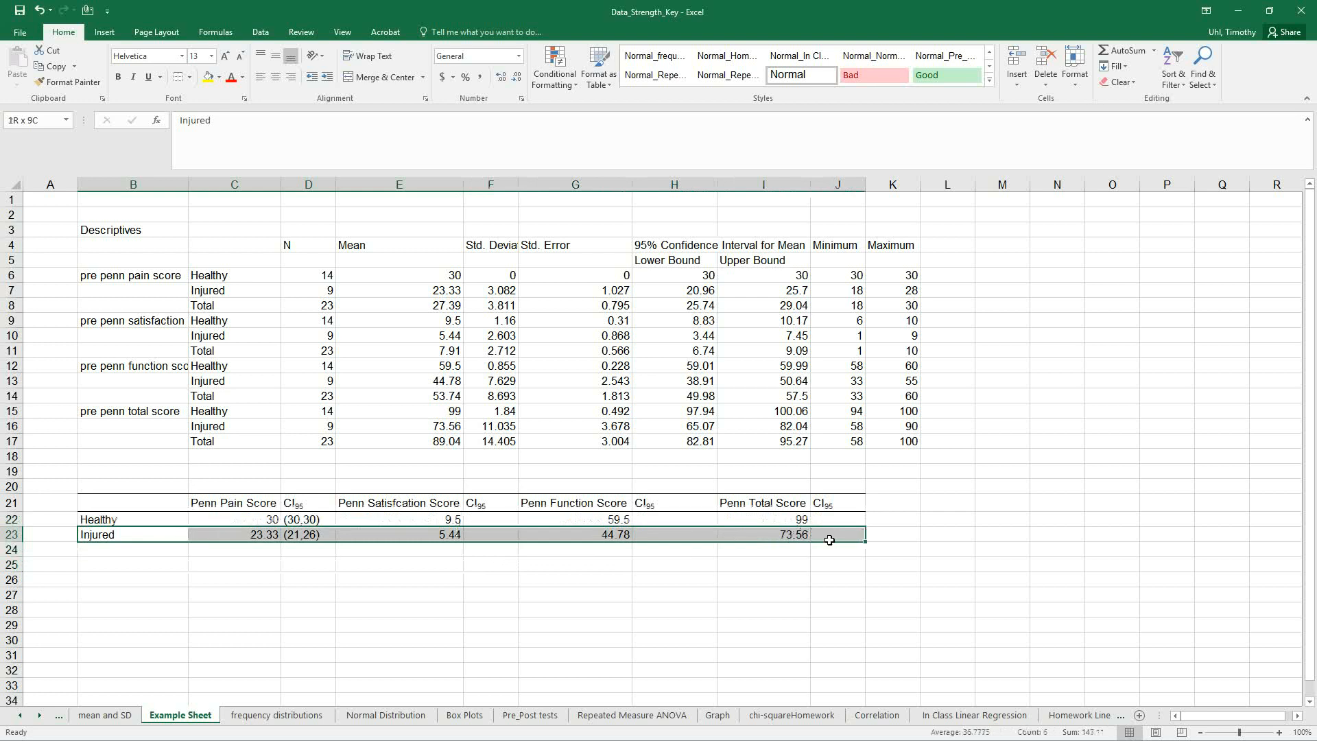
click(189, 76)
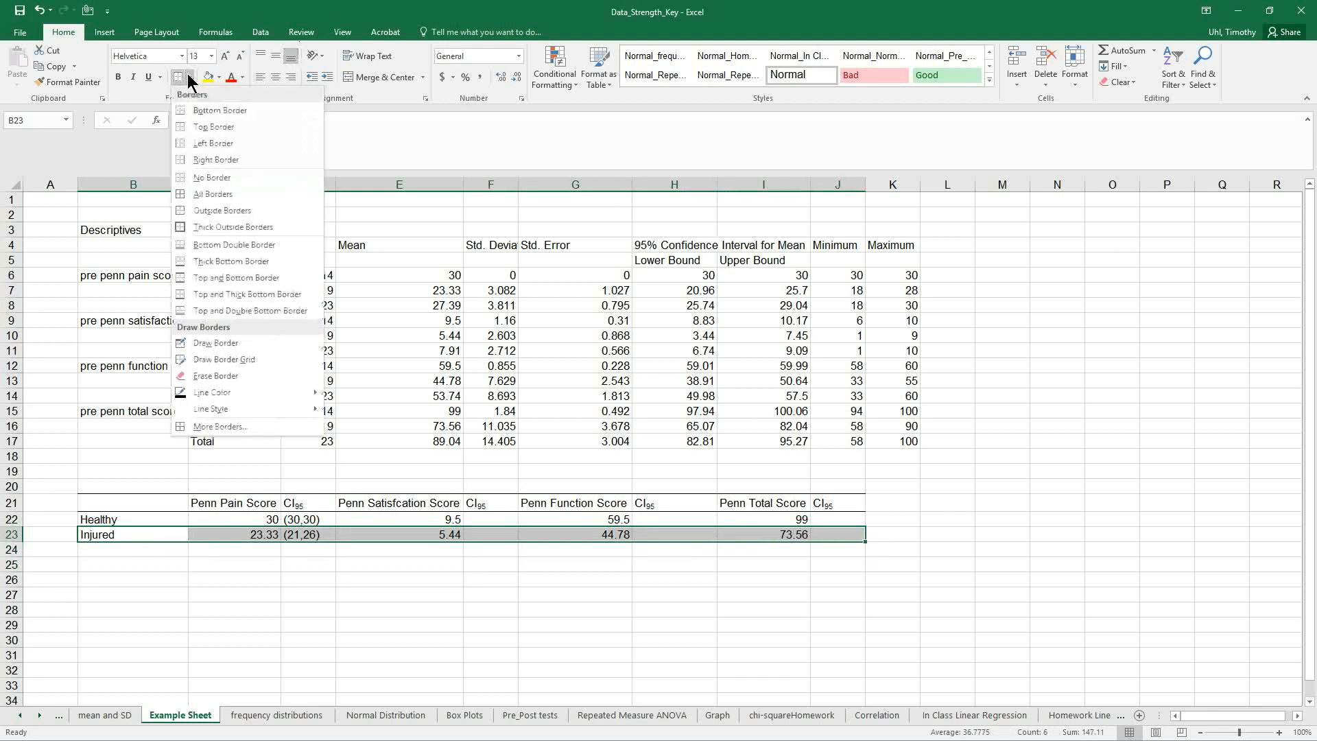
click(204, 115)
click(194, 637)
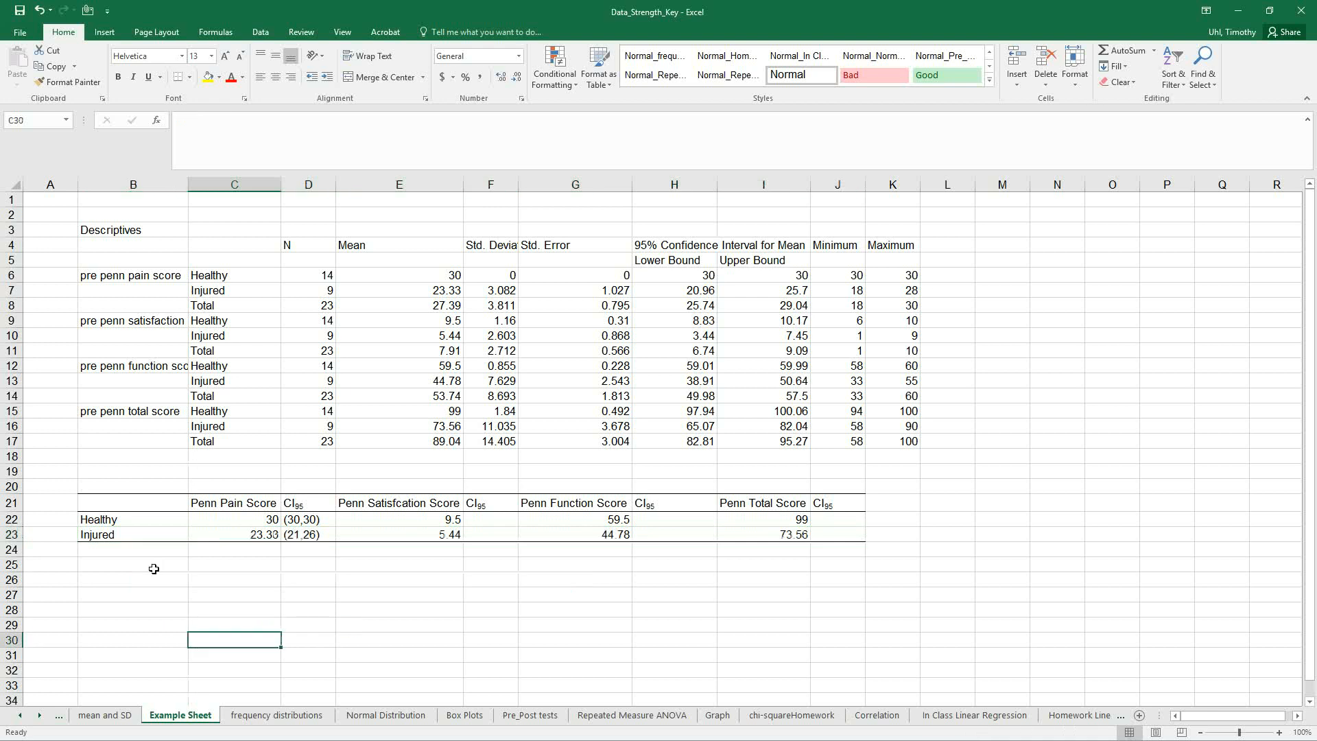
Enter the title "Descriptive Baseline Penn Shoulder Scores with 95% Confidence Intervals" in B20, above the summary table
click(116, 492)
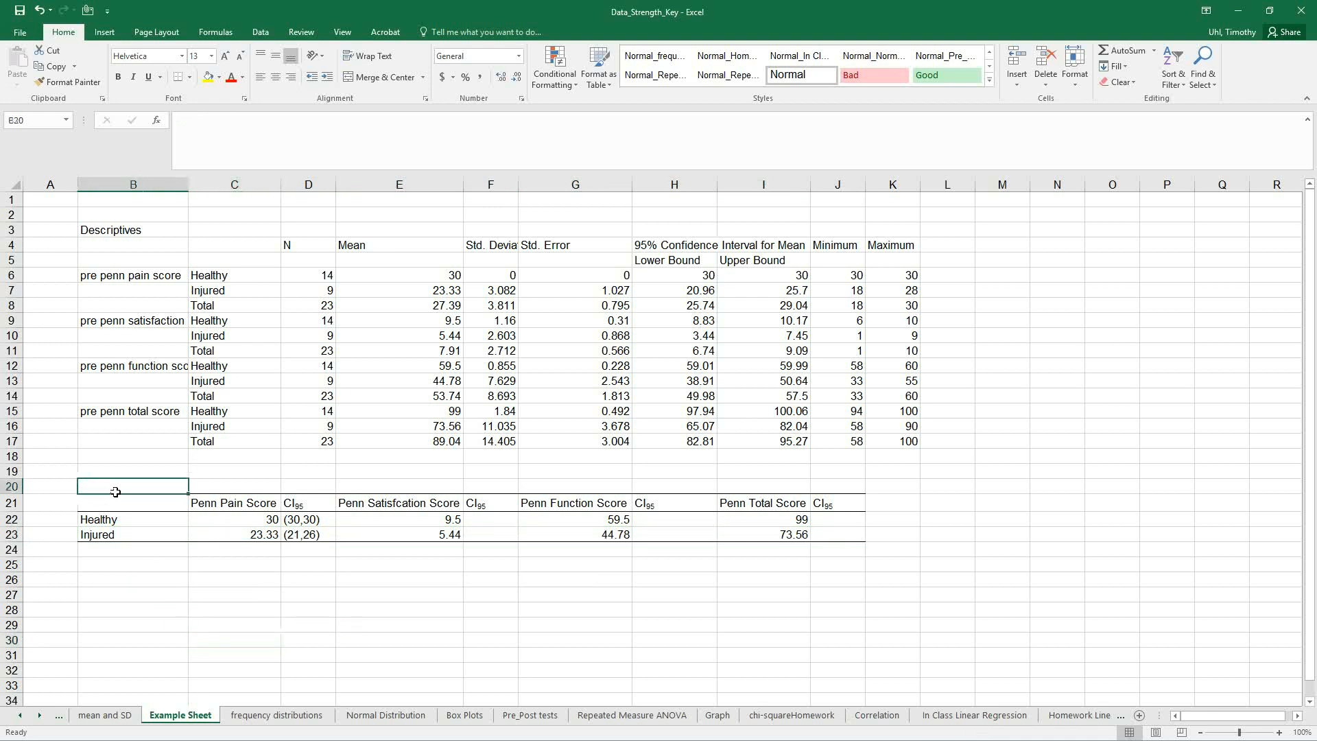
text(Descriptie)
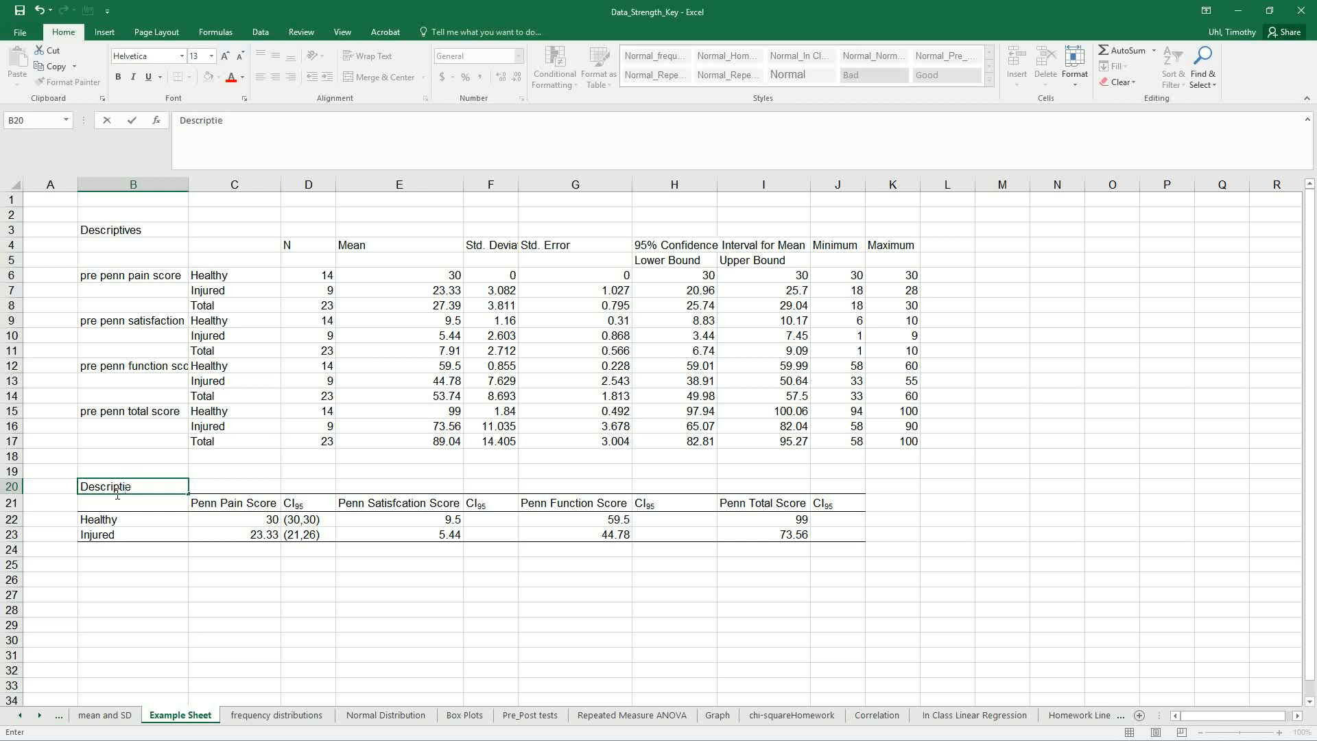
key(BackSpace)
text(ve Baseline Penn)
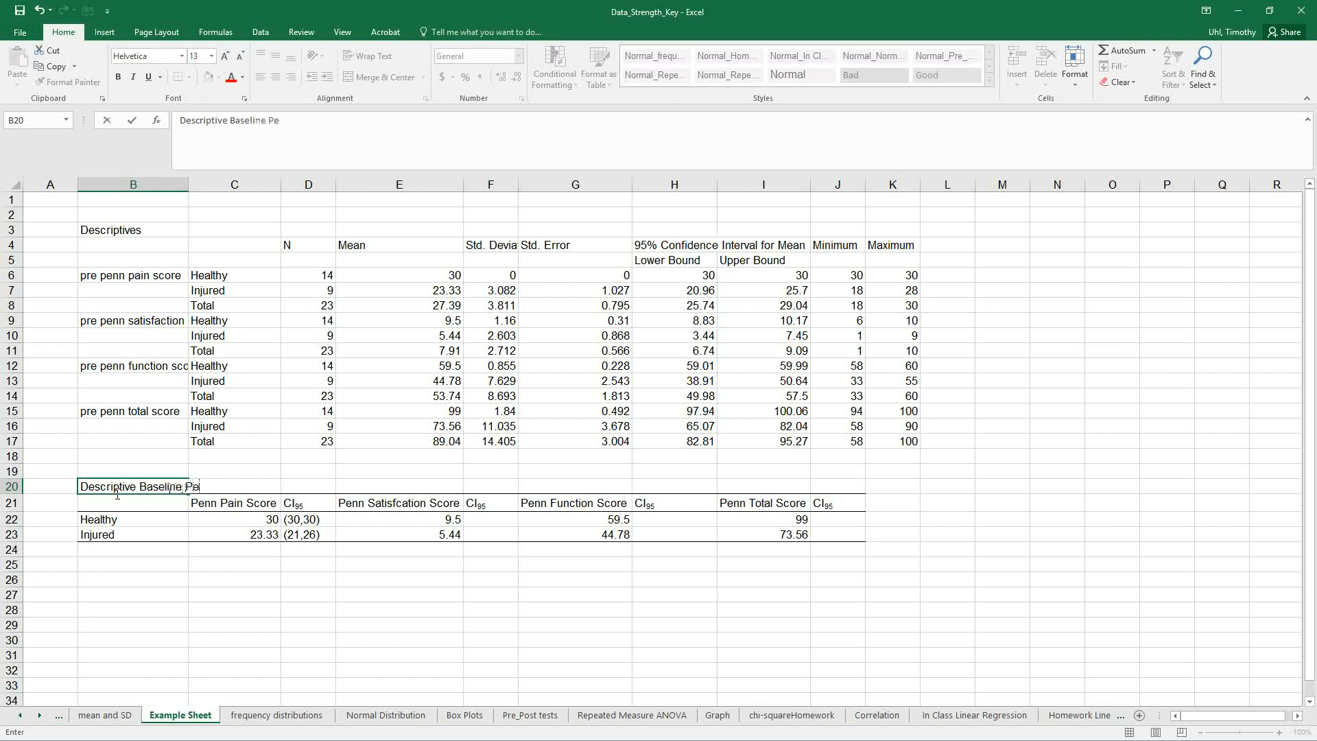
text( Shoudler Scores)
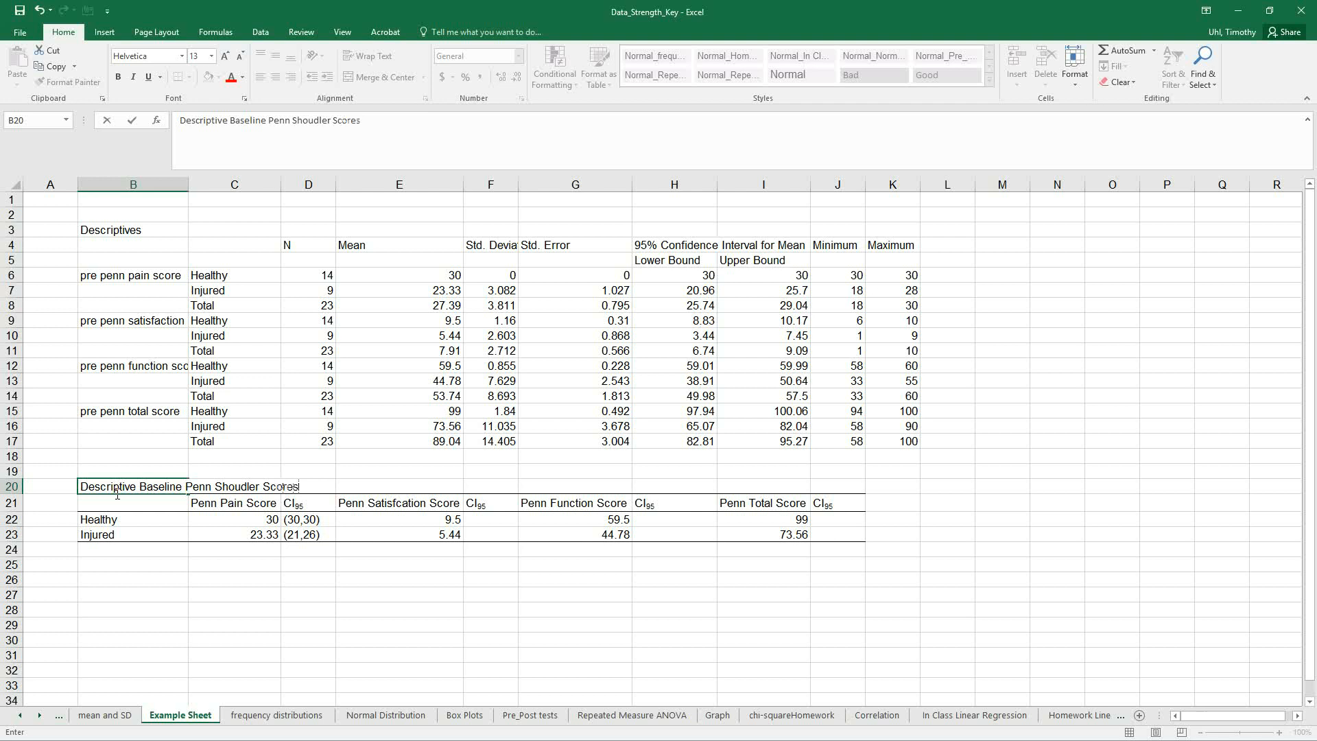
key(BackSpace)
key(BackSpace)
key(BackSpace)
key(BackSpace)
key(BackSpace)
key(BackSpace)
key(BackSpace)
key(BackSpace)
key(BackSpace)
key(BackSpace)
key(BackSpace)
text(lder Scores with 95% Confi)
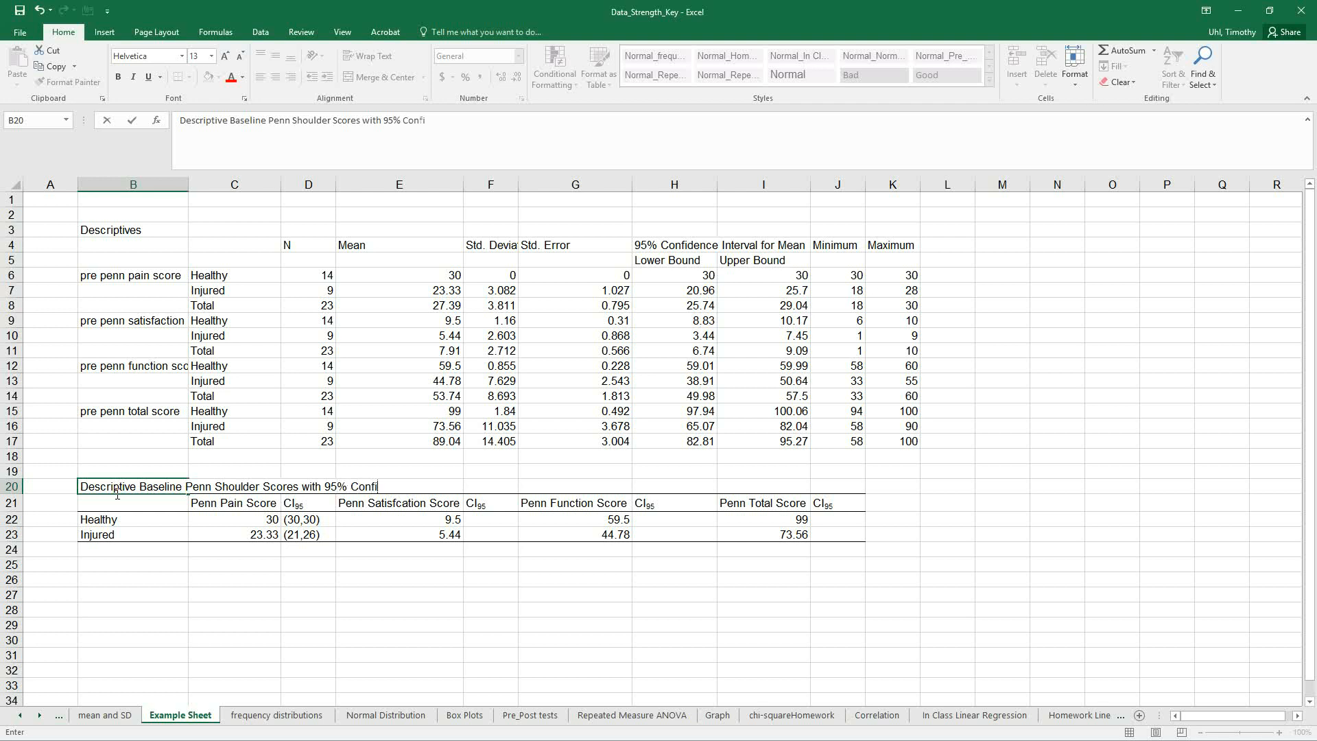
text(dence Intervals)
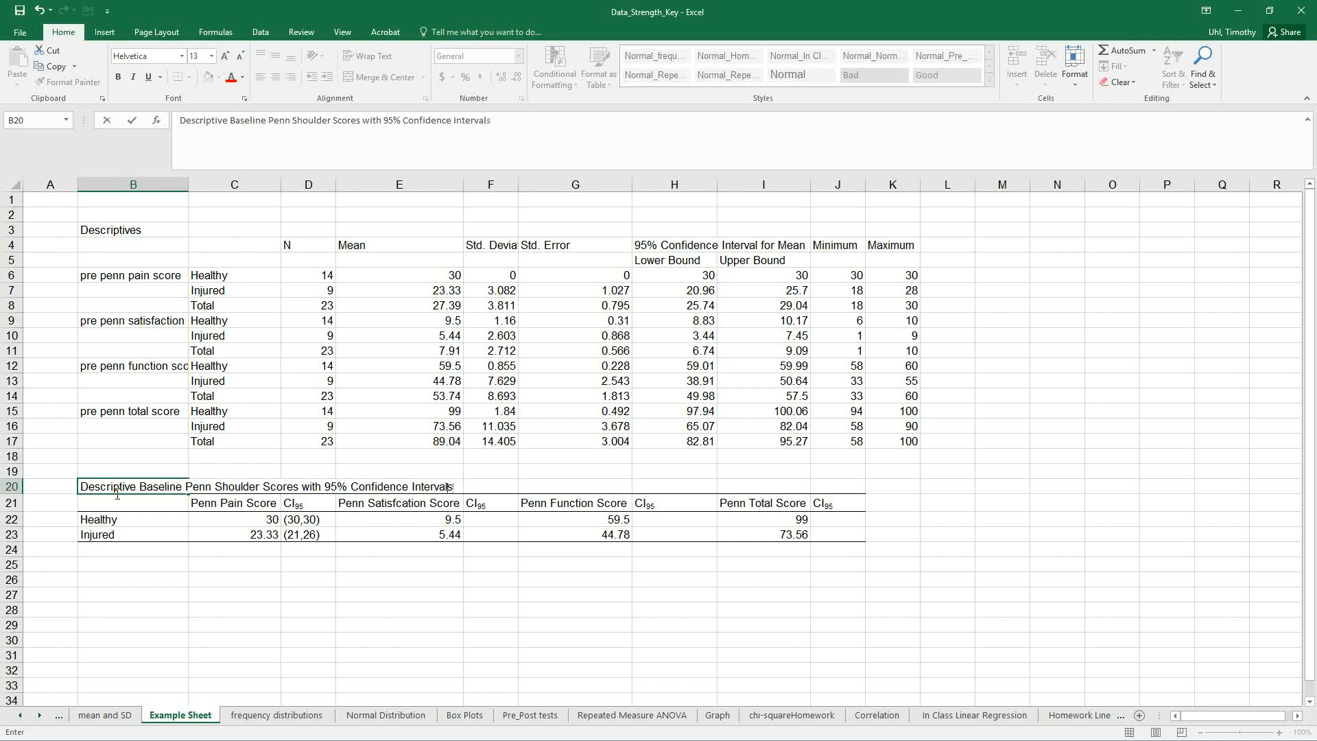
click(451, 611)
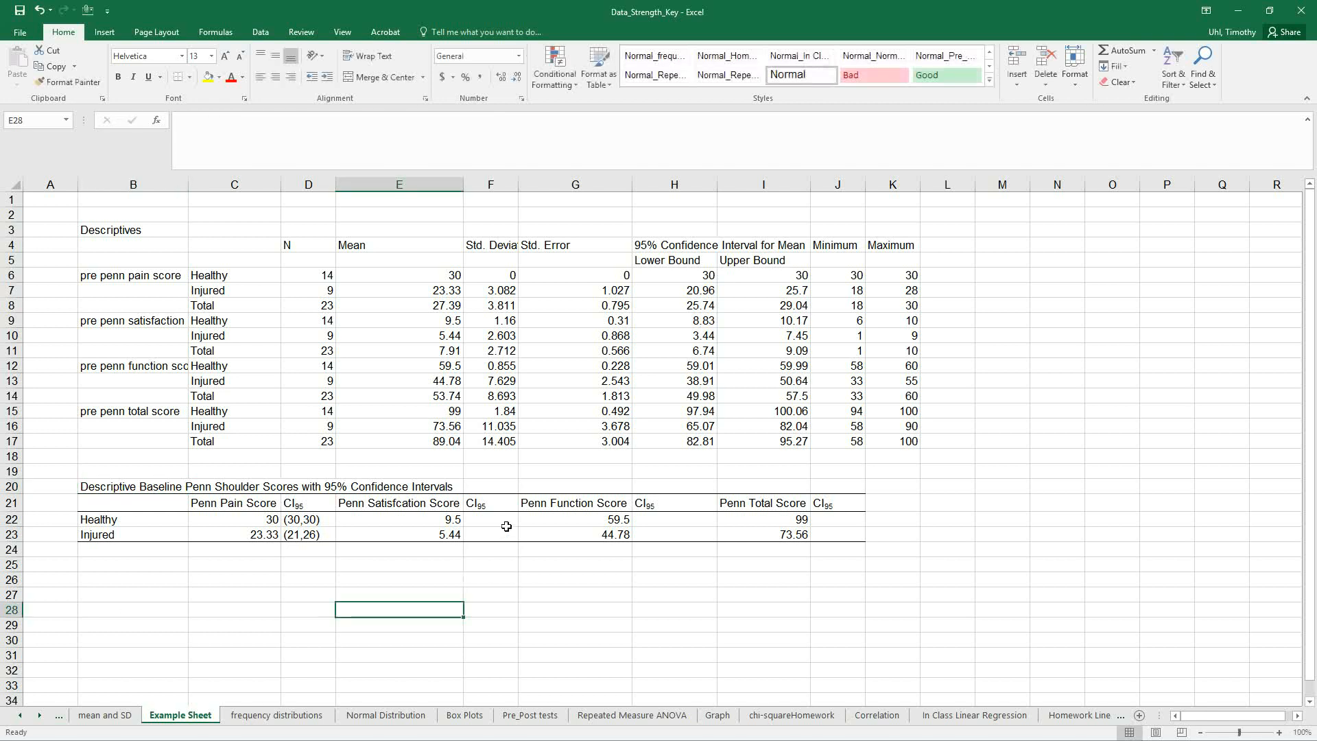
Enter the satisfaction score confidence intervals in the summary table: (9,10) for Healthy in F22 and (3, 7) for Injured in F23
click(506, 526)
text(()
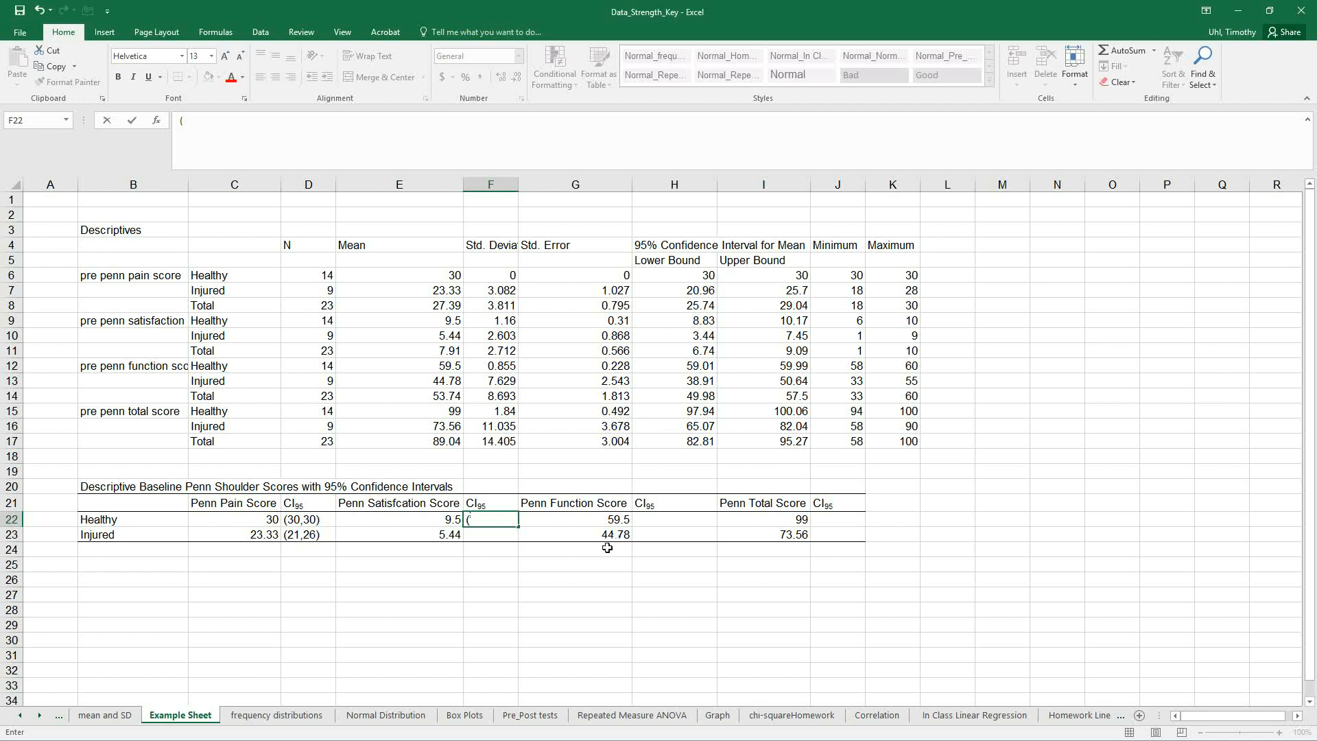
text(9,10))
click(501, 543)
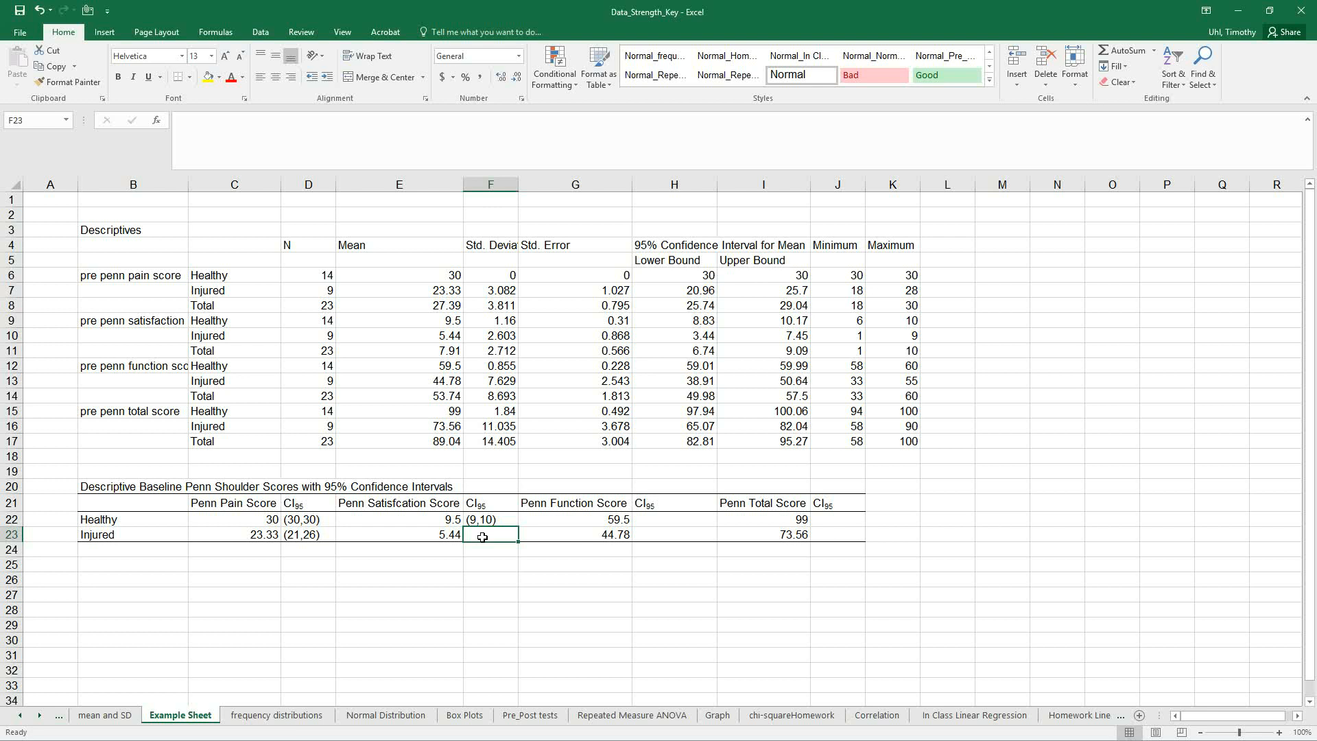
text((3)
text(.)
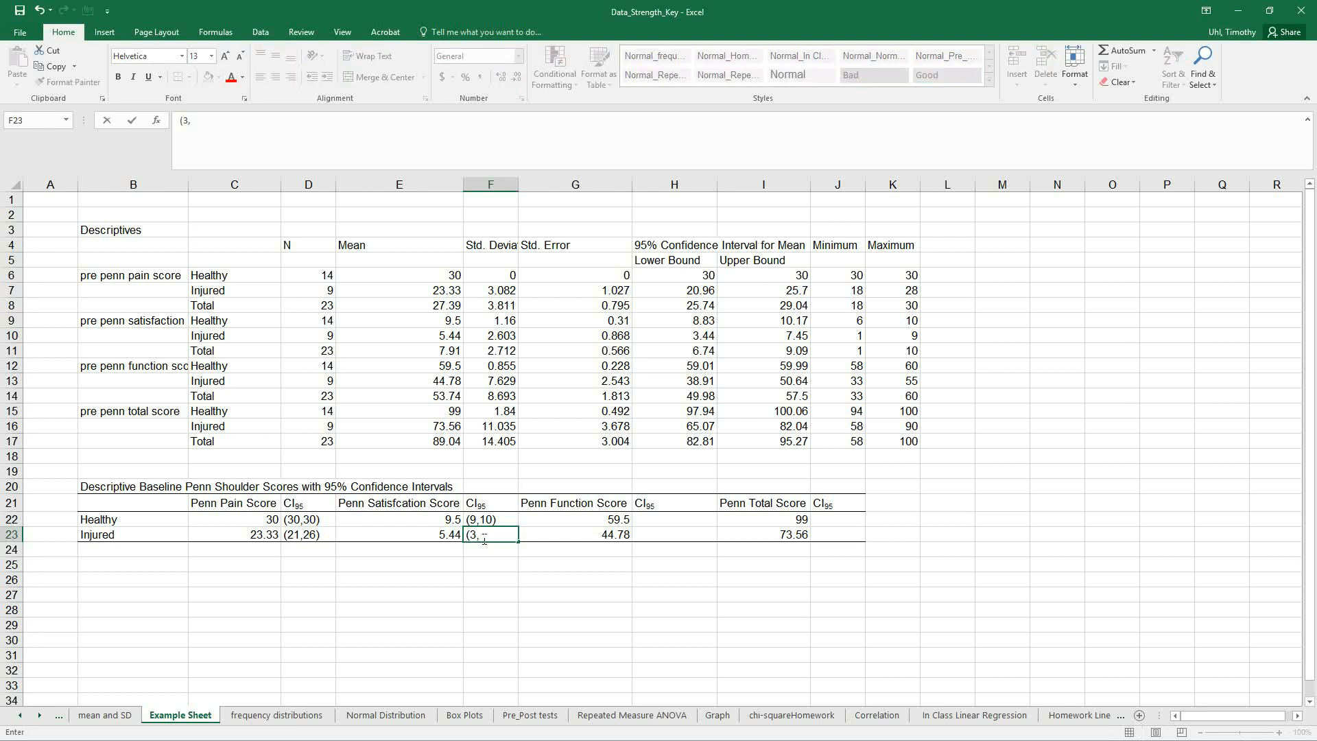
text( 7))
Enter the function score confidence intervals: (59, 60) for Healthy in H22 and (39, 51) for Injured in H23
click(694, 527)
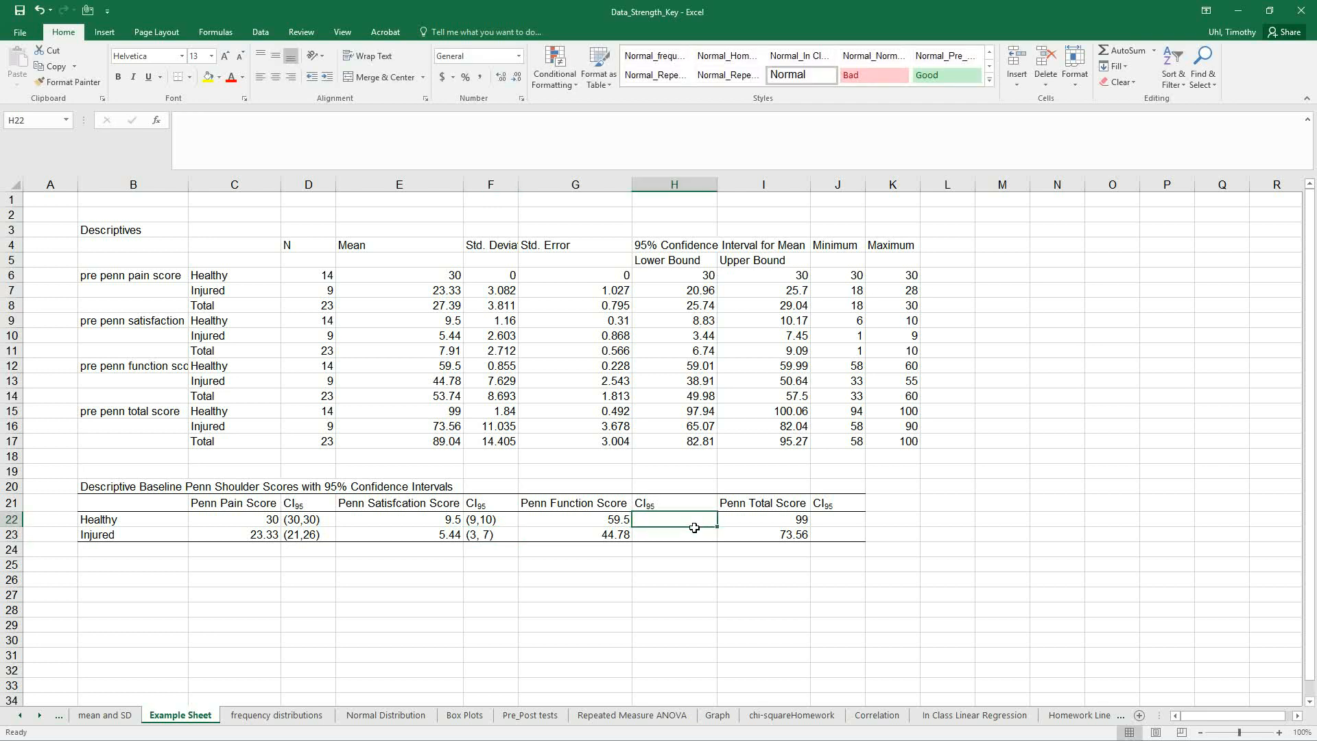
text(()
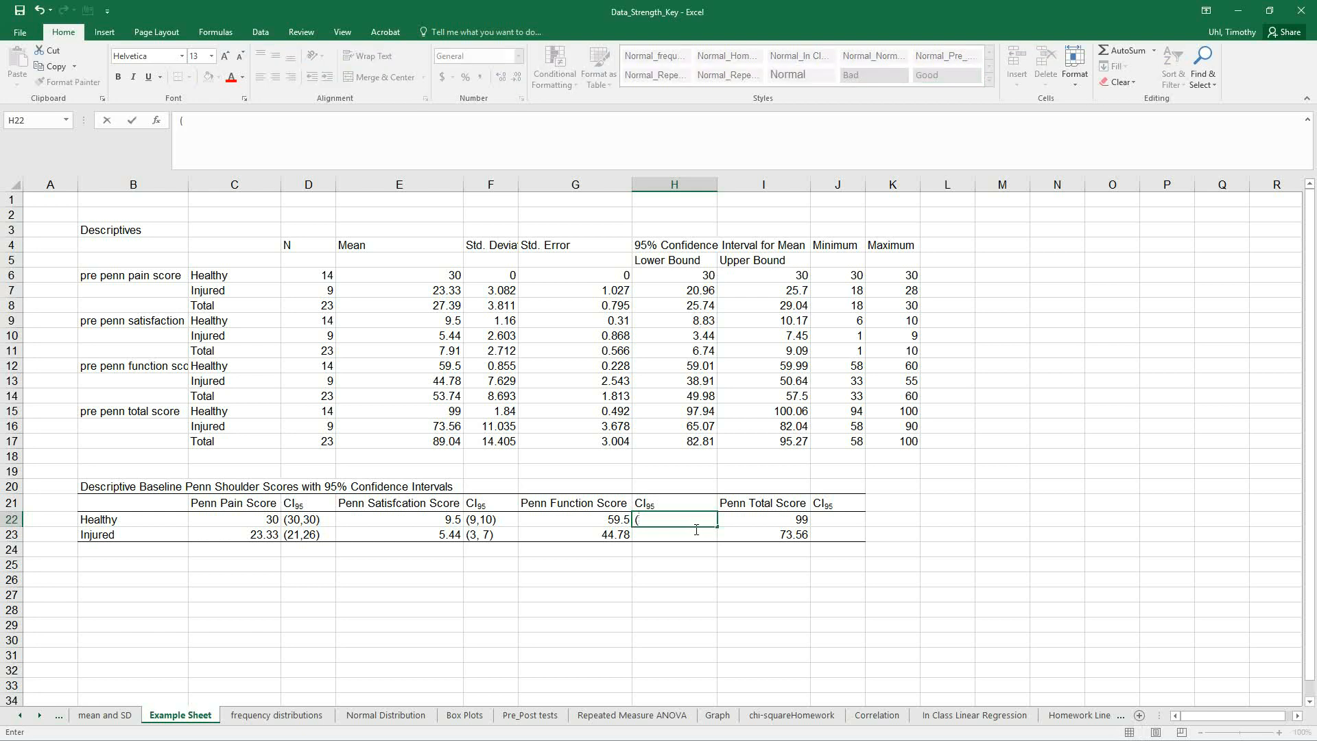
text(59, 60))
key(Return)
text(()
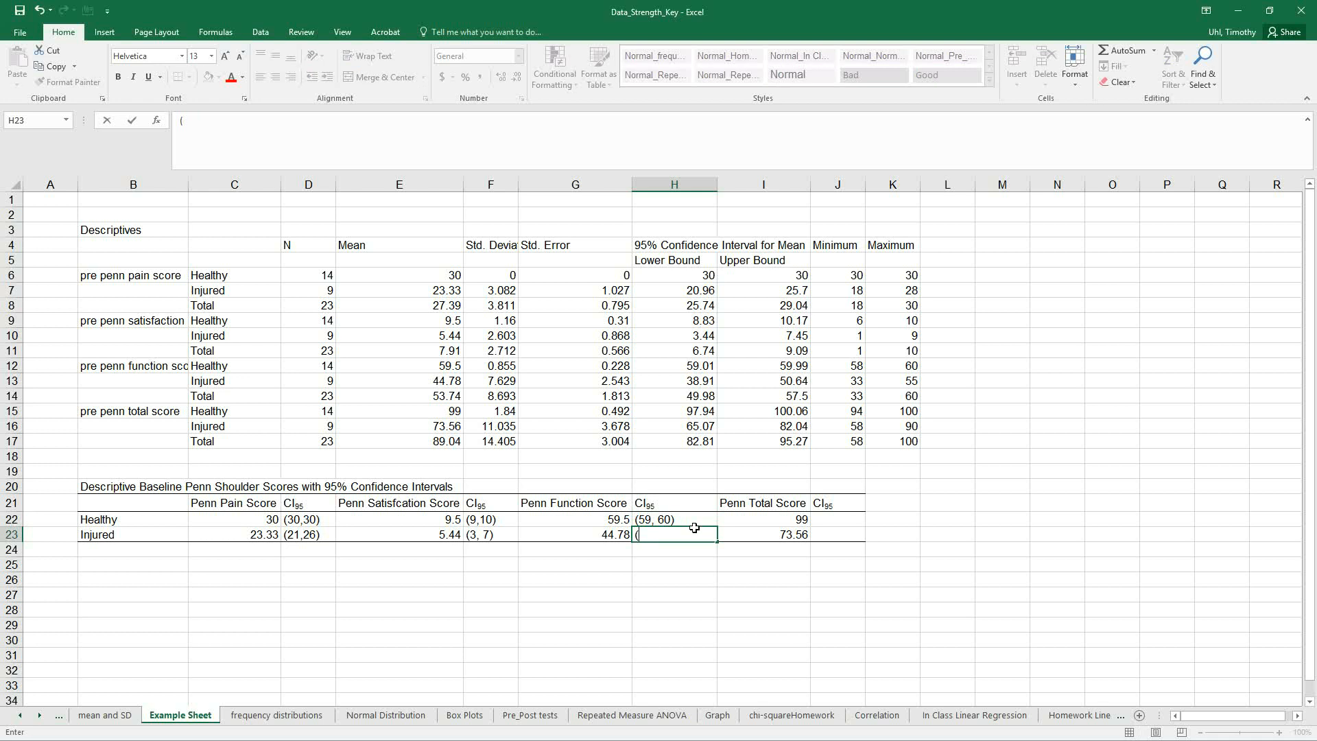
text(39, 51))
key(Tab)
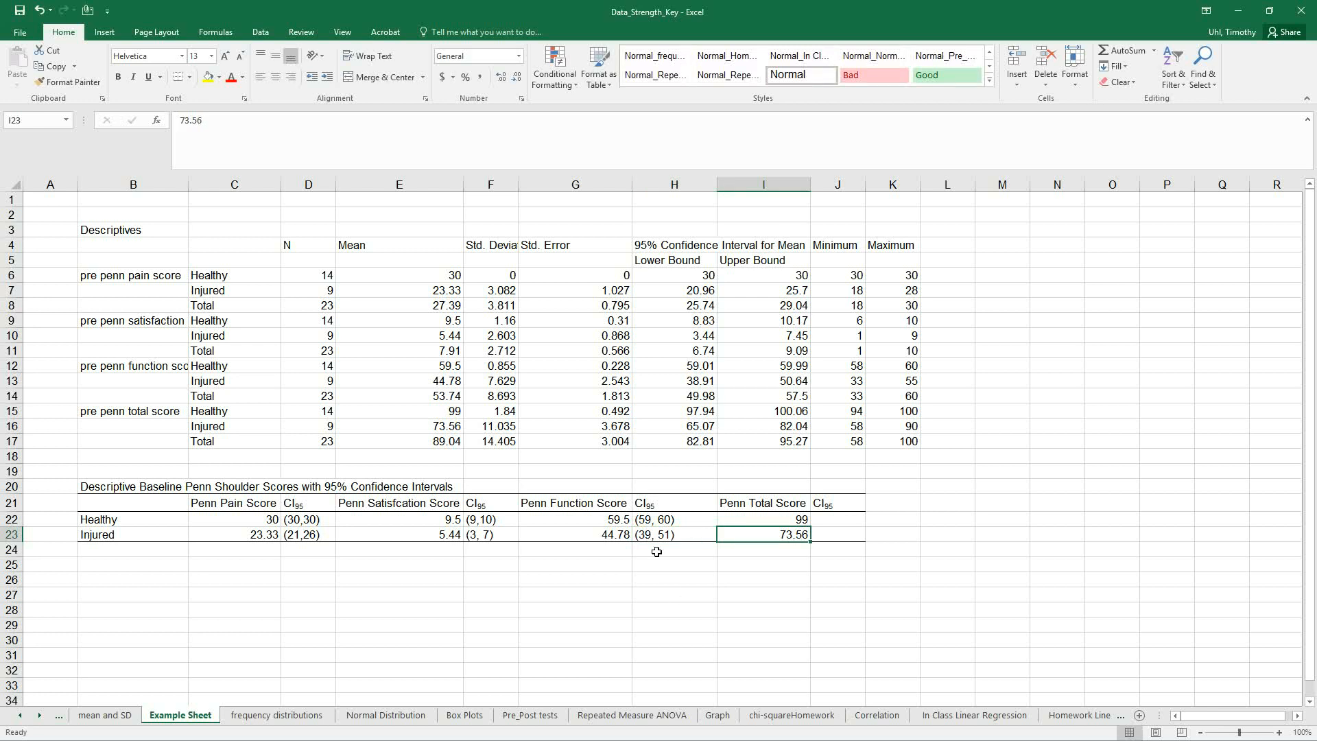
Enter the total score confidence intervals: (98, 100) for Healthy in J22 and (65, 82) for Injured in J23
click(851, 526)
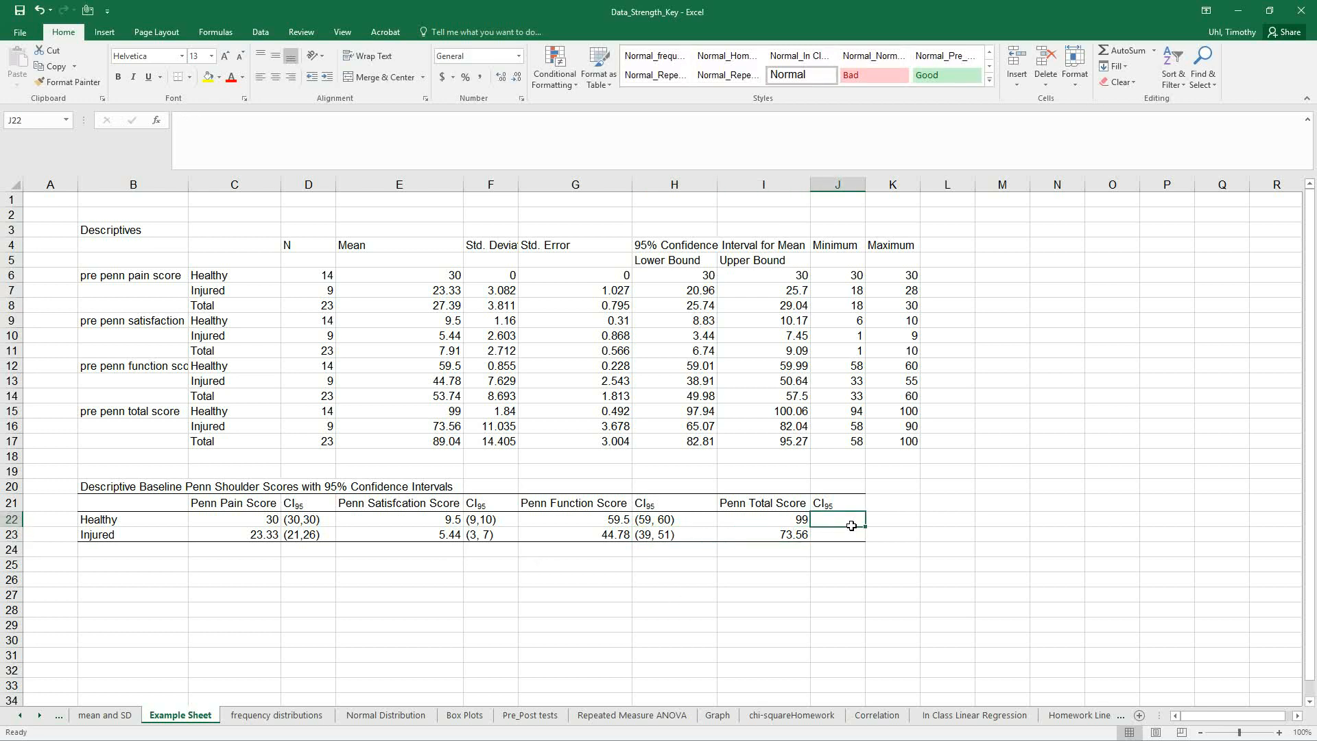
text(()
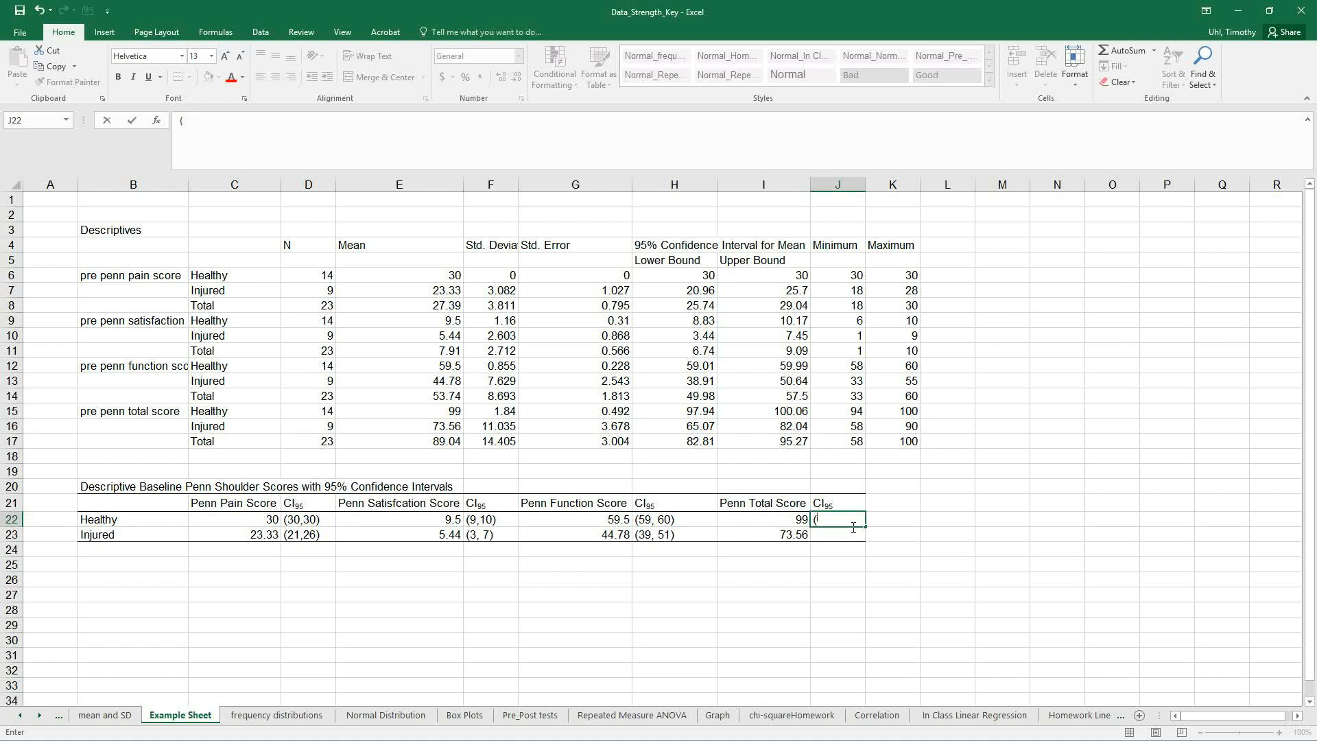
text(8)
key(BackSpace)
text(98, 100))
key(Return)
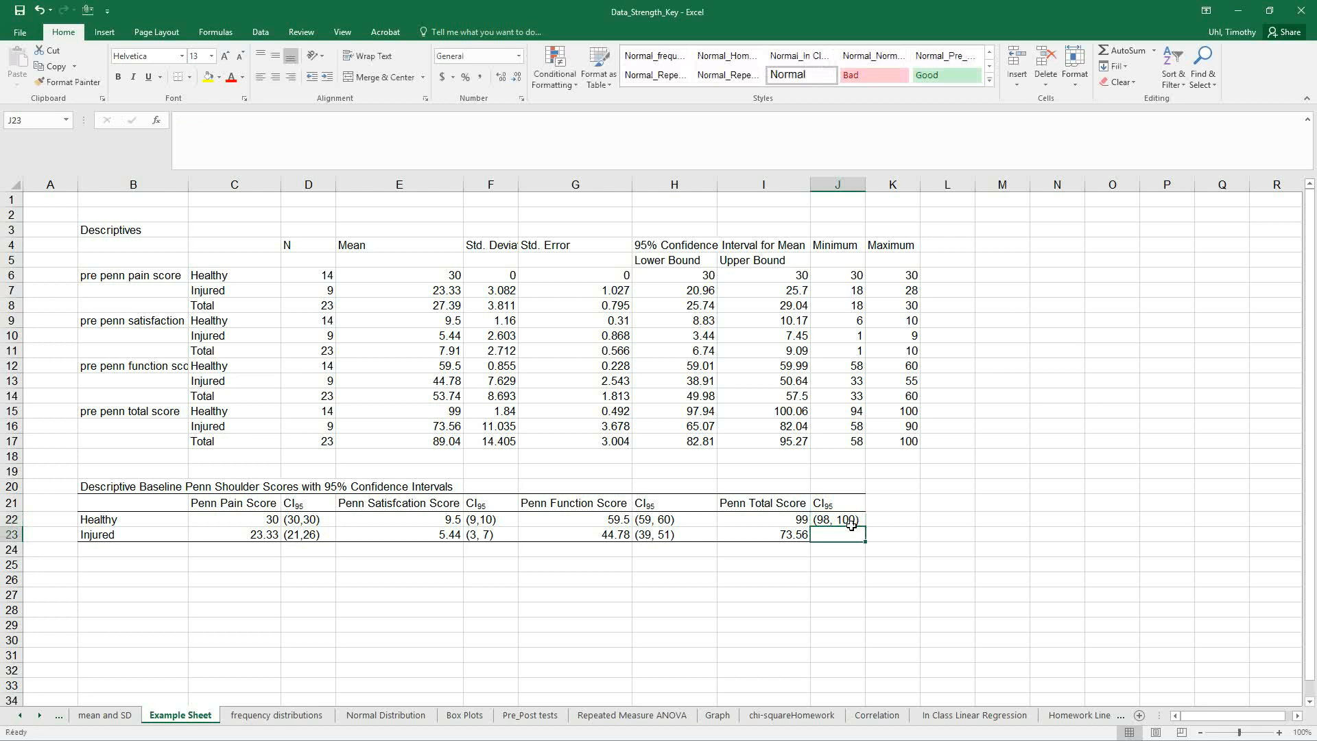
text(()
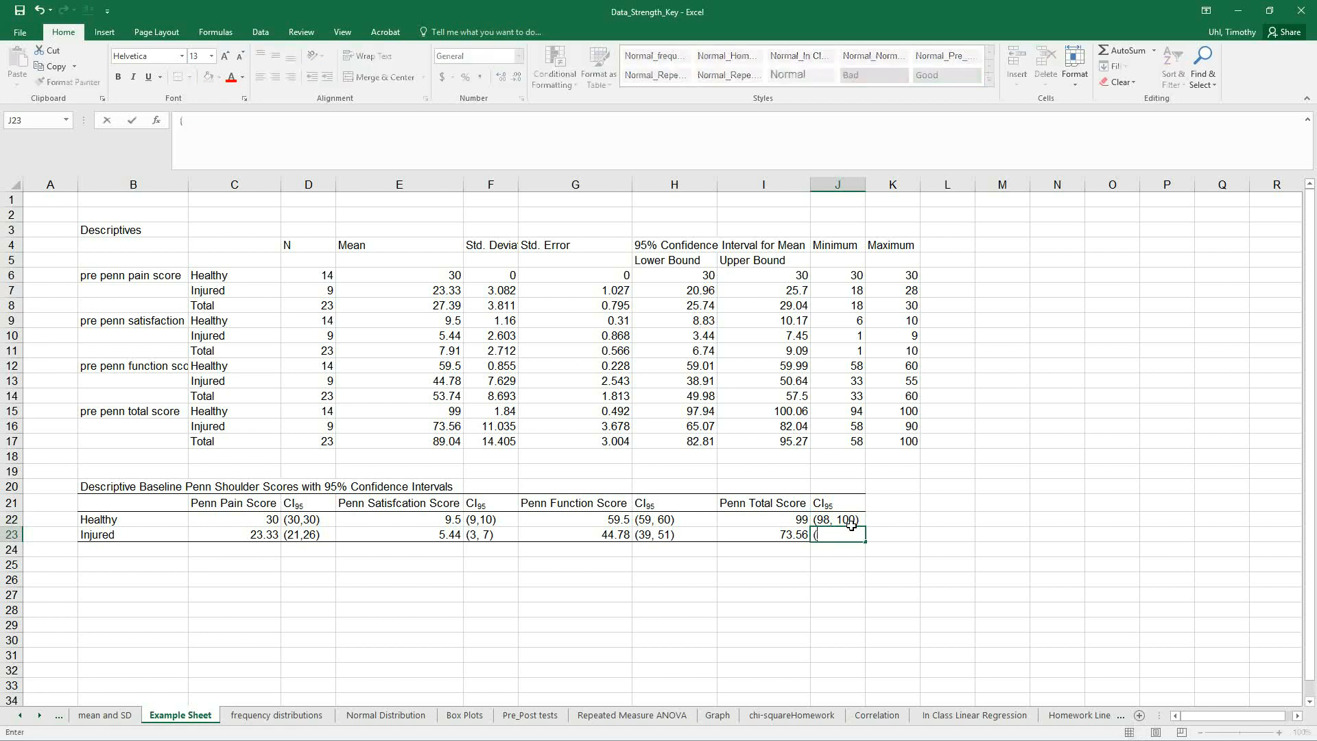
text(65, 82))
key(Tab)
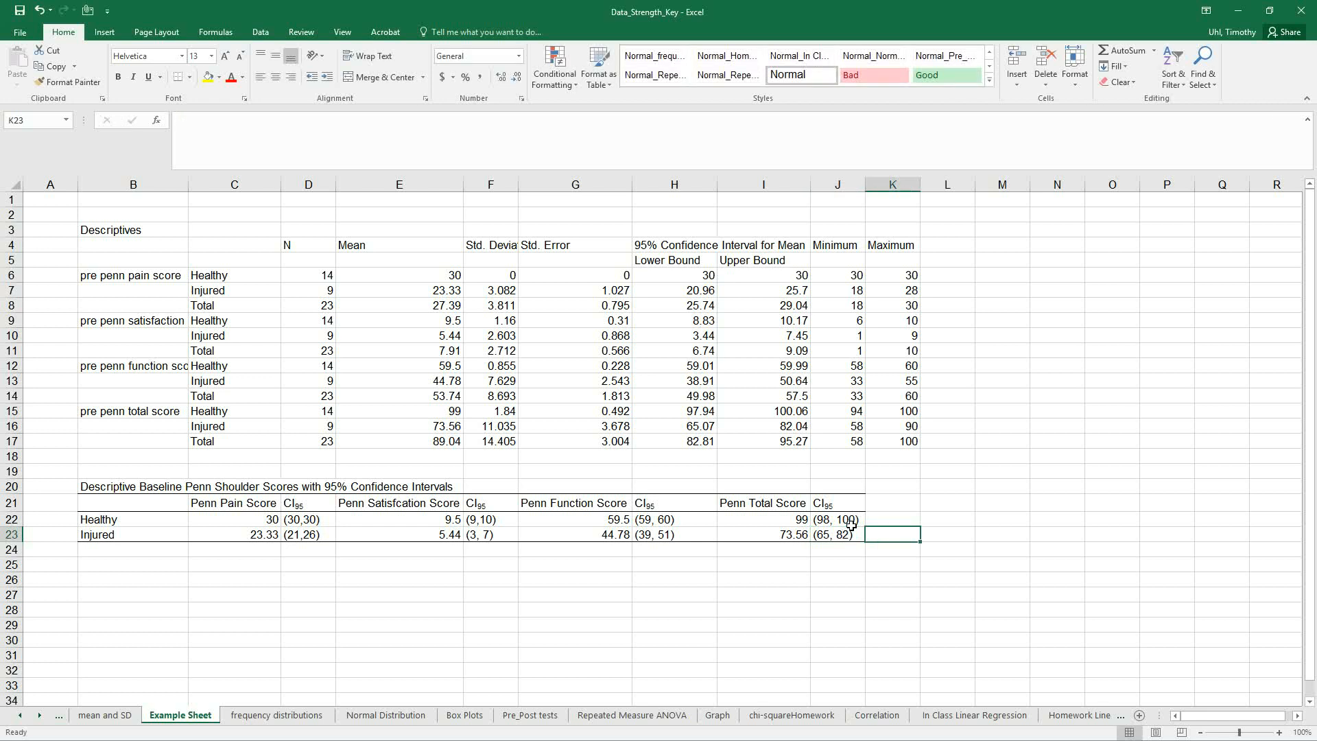
Delete the pasted SPSS Descriptives output in B2:M18 above the summary table
drag(141, 218, 994, 454)
key(Delete)
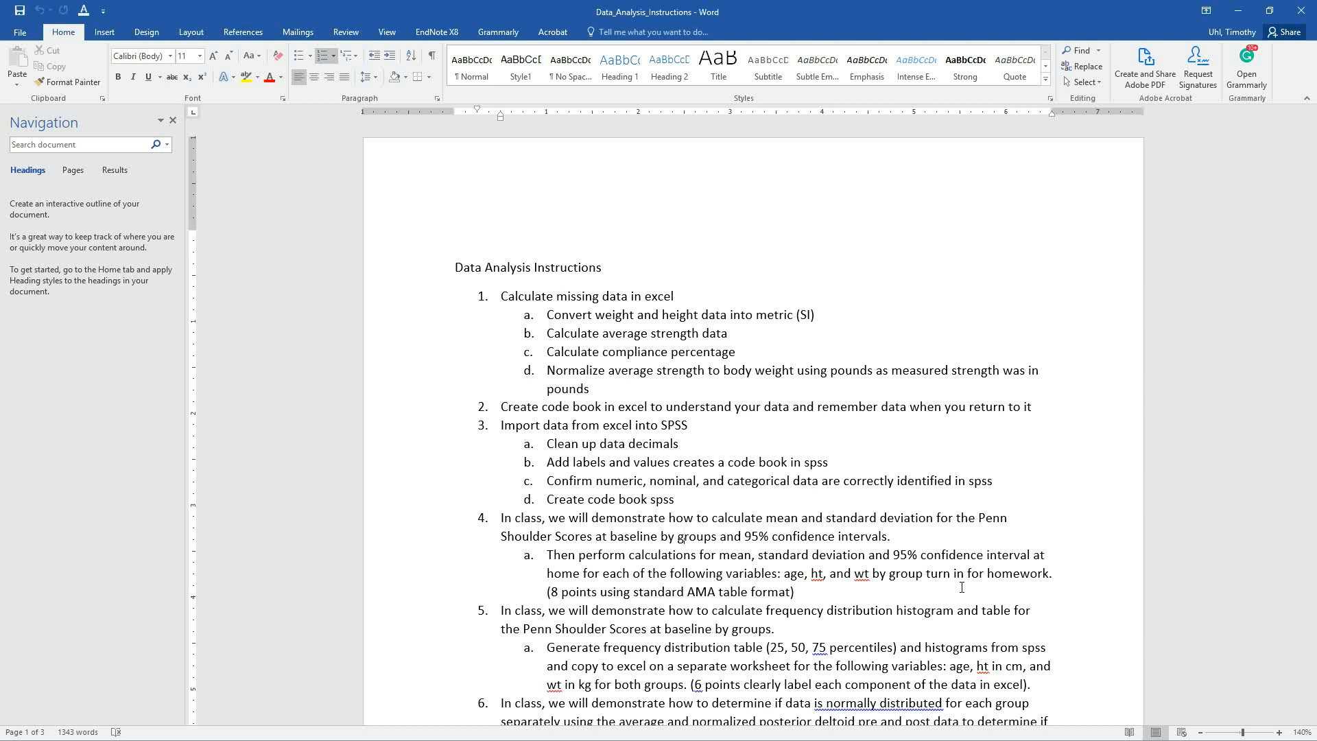
Compare the Excel summary table with the SPSS Descriptives output and items 4 and 5 of the Word instructions, then return to Excel
key(alt+Tab)
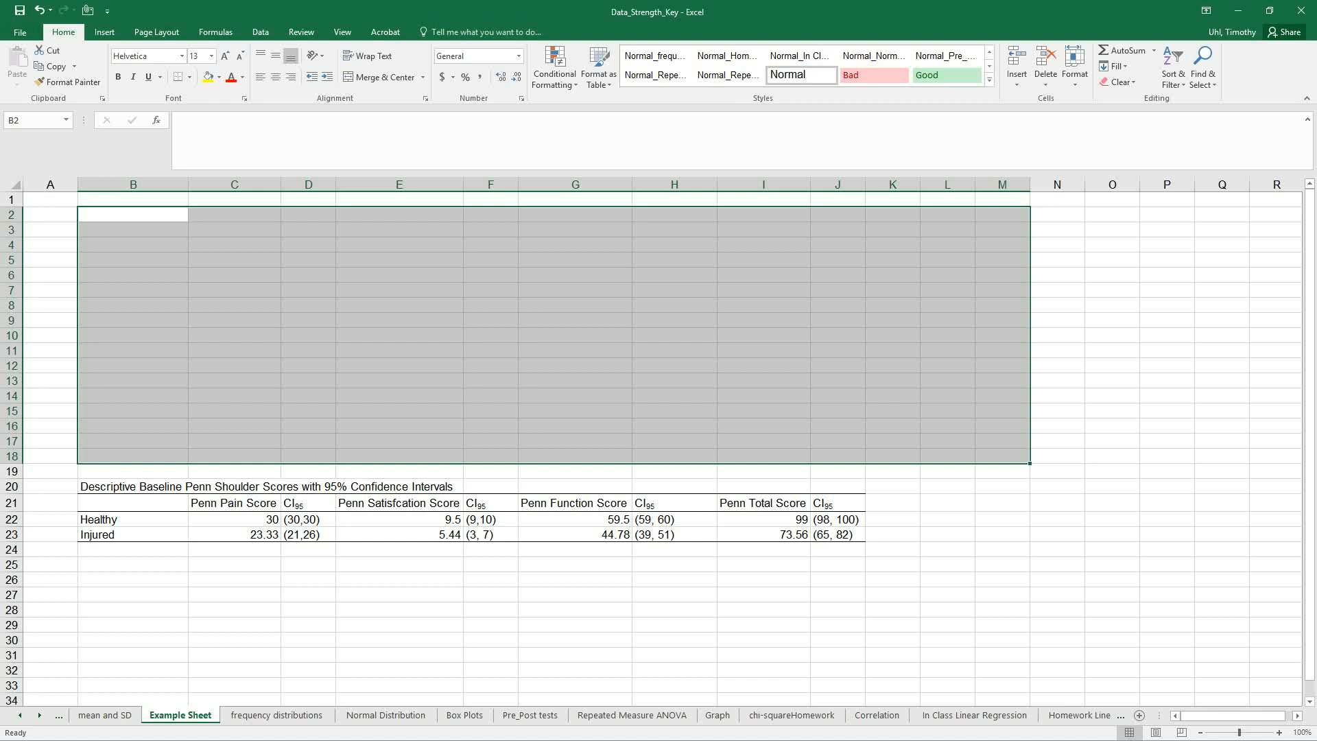
key(alt+Tab)
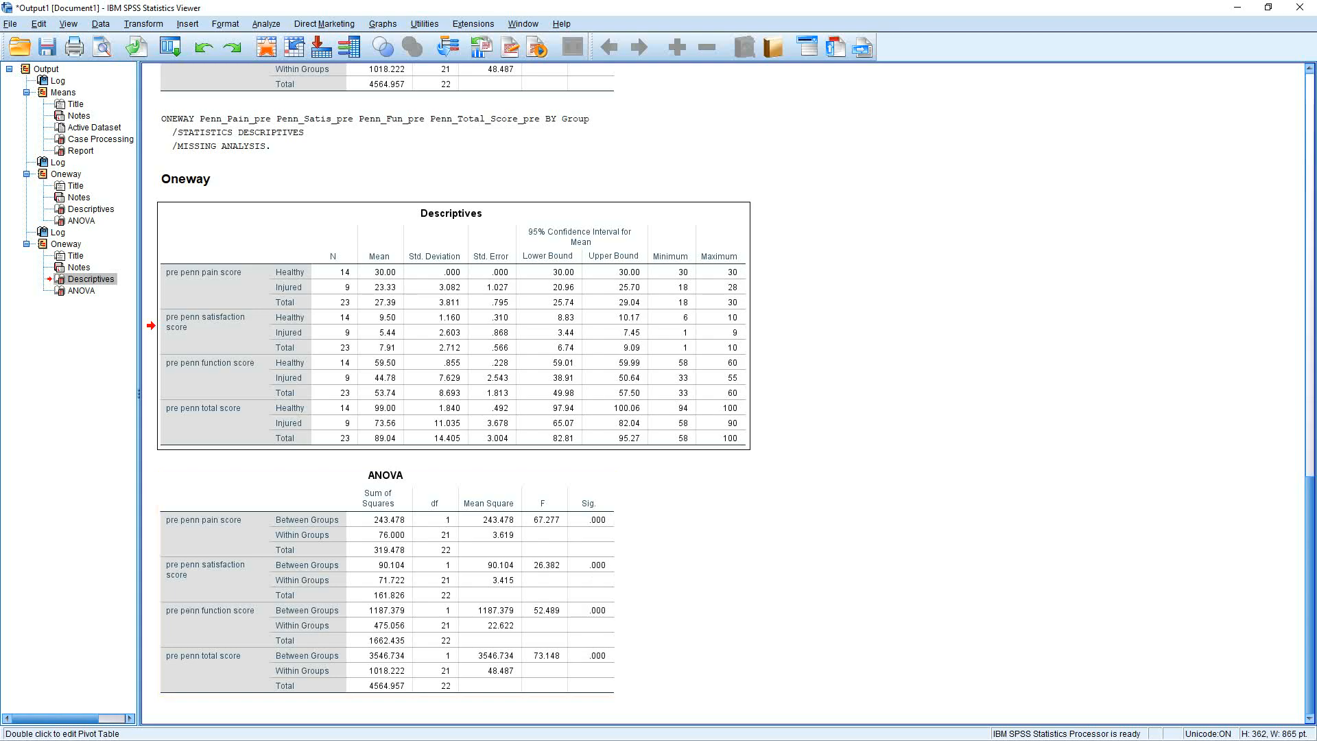
key(alt+Tab)
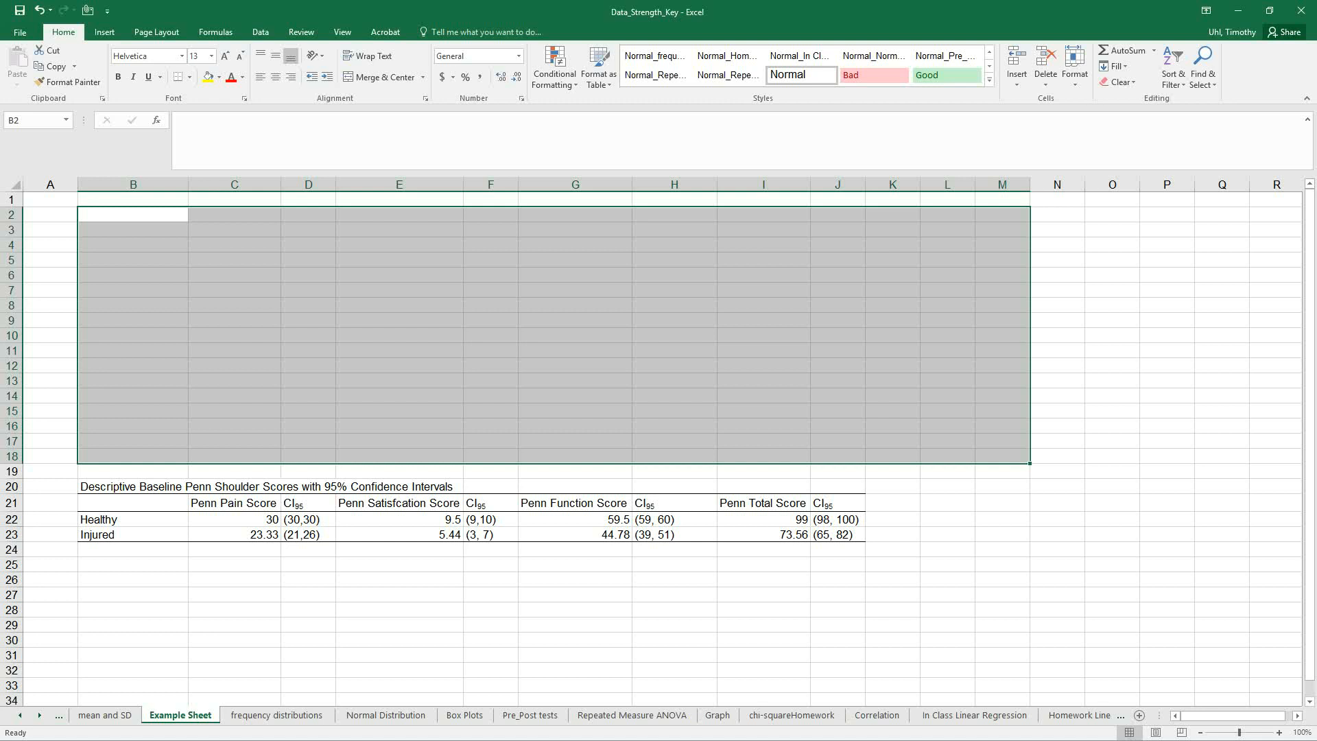
key(alt+Tab)
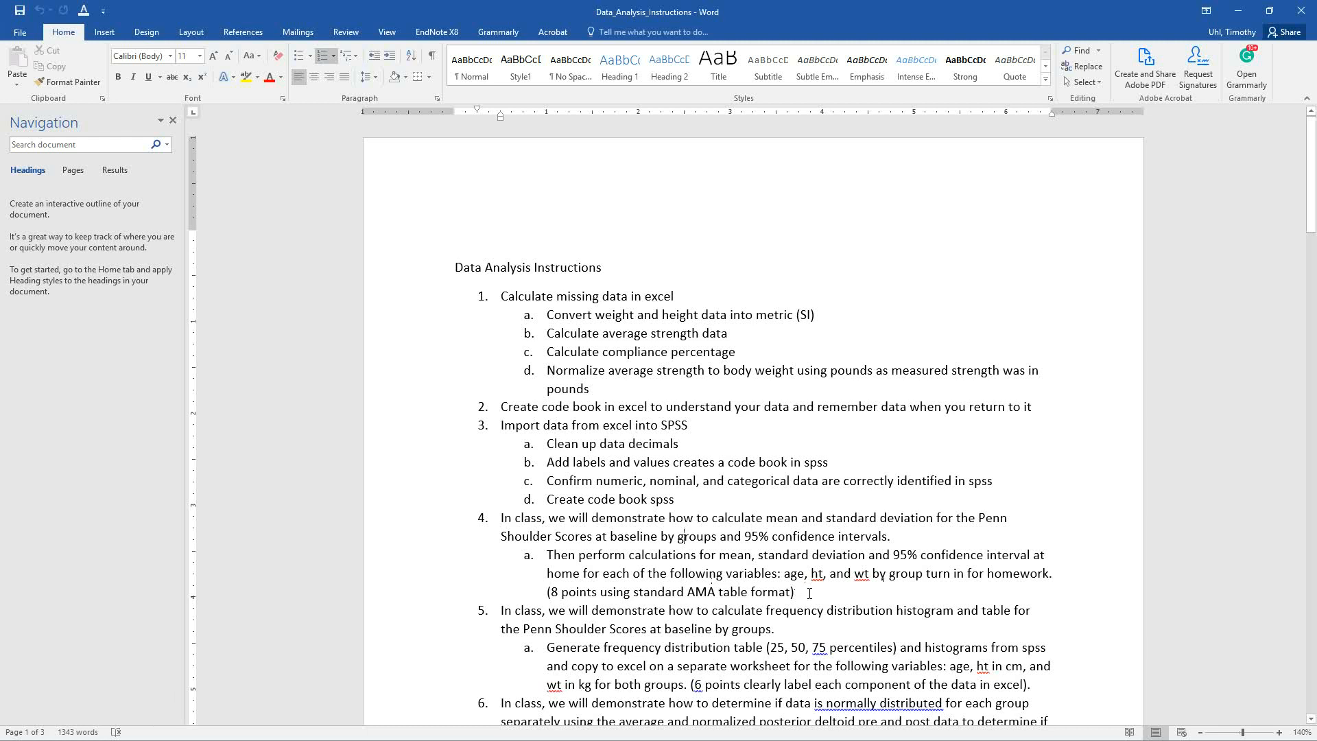
scroll(809, 593, down, 2)
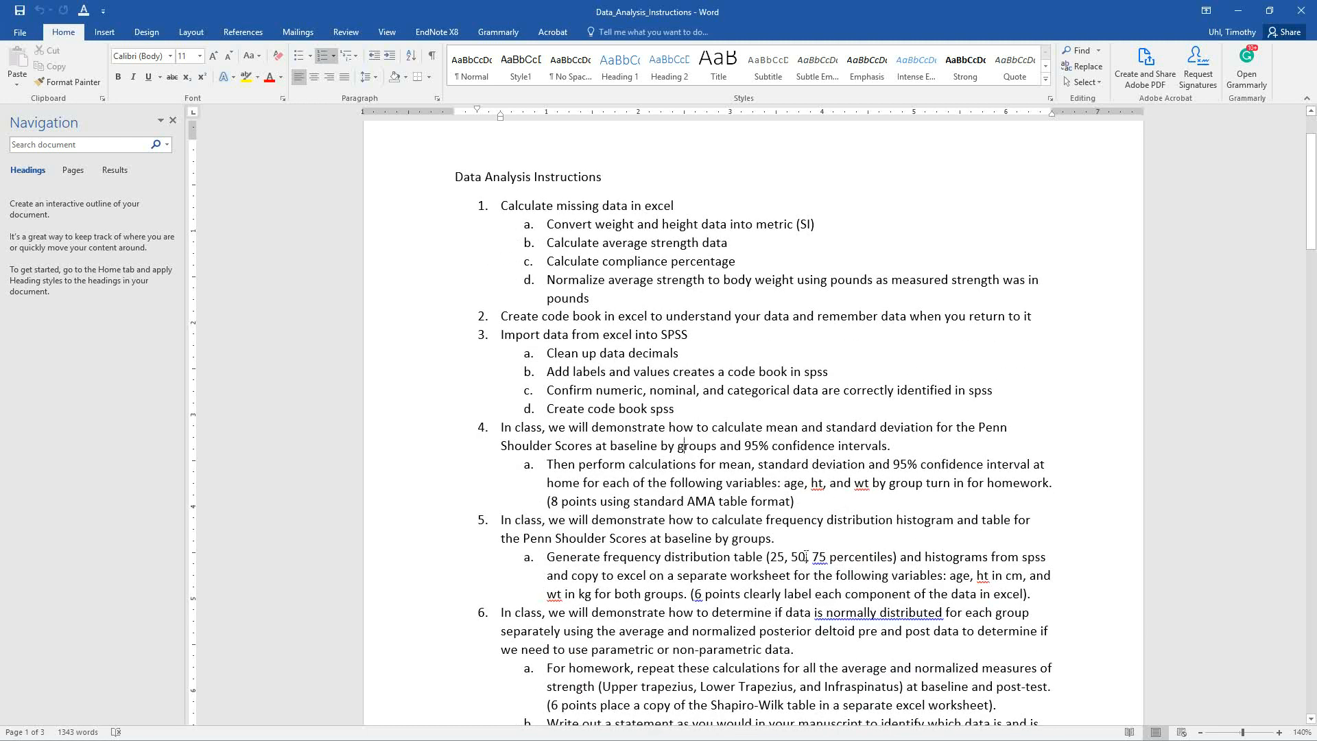
key(alt+Tab)
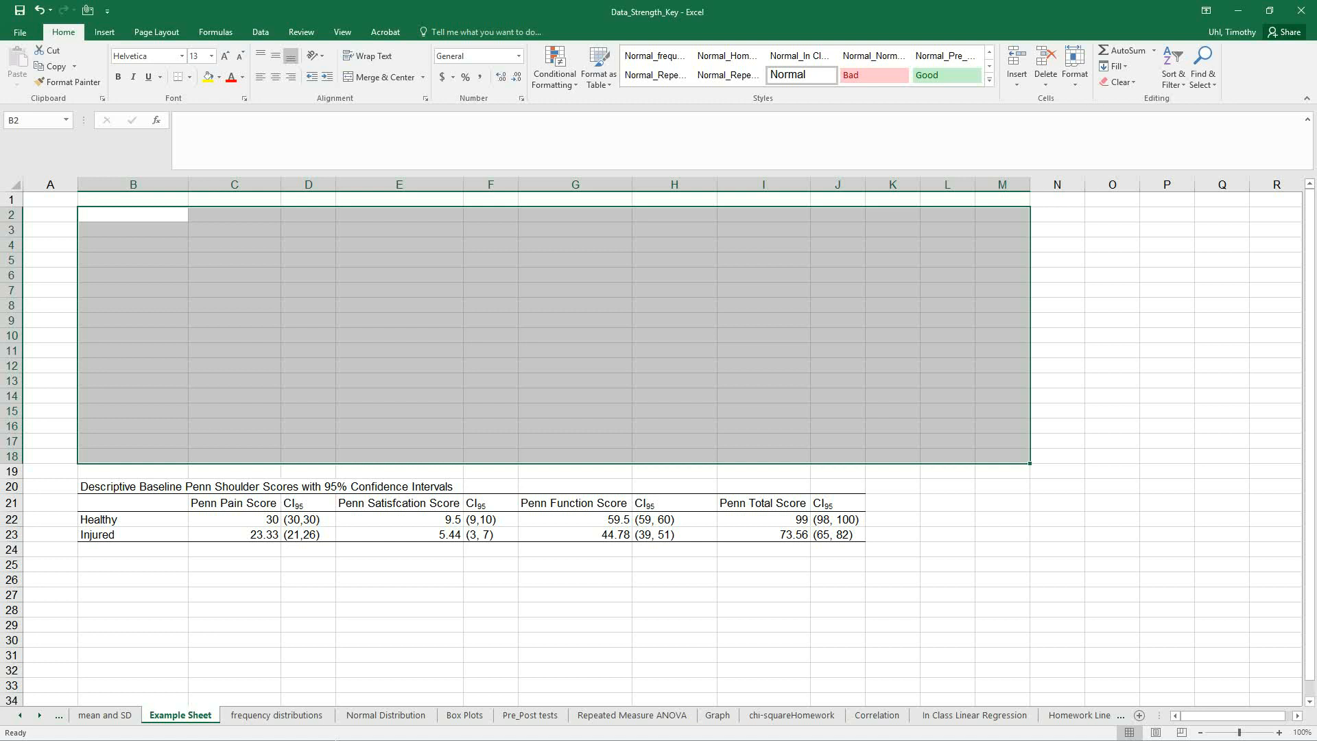
click(140, 611)
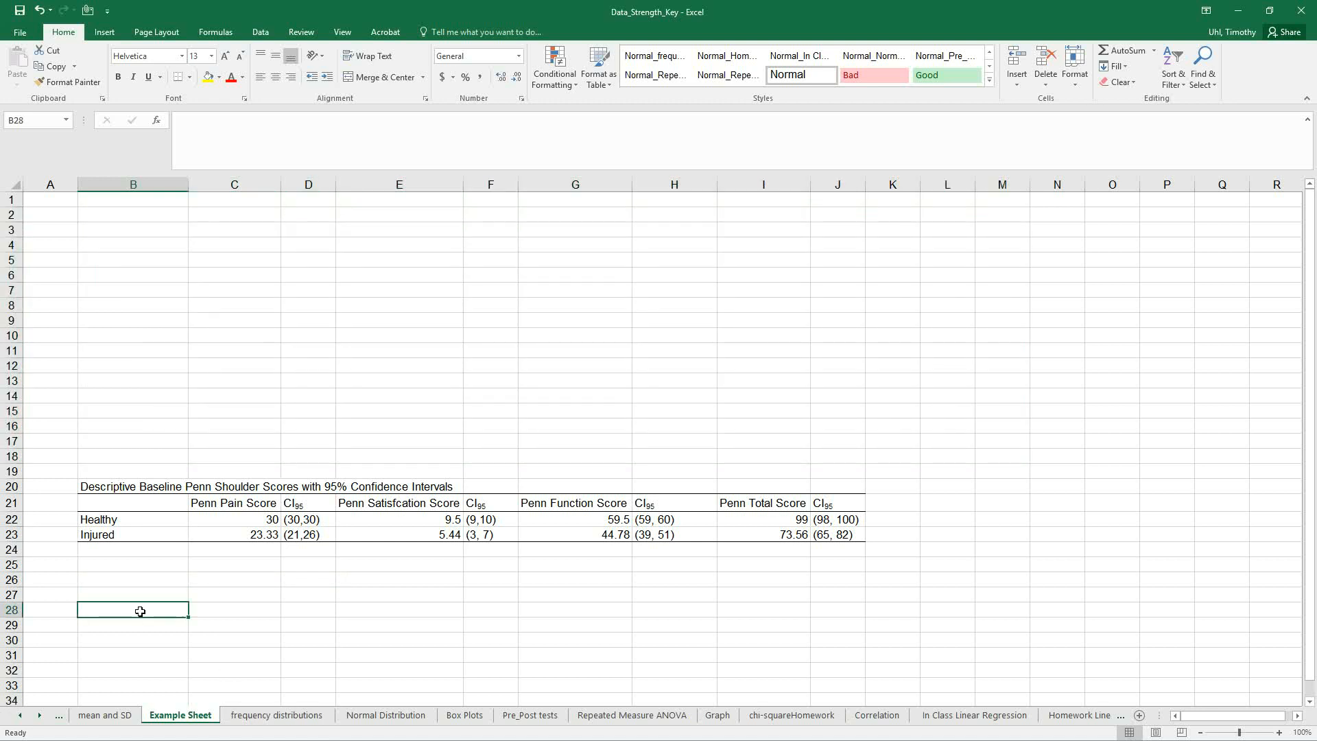